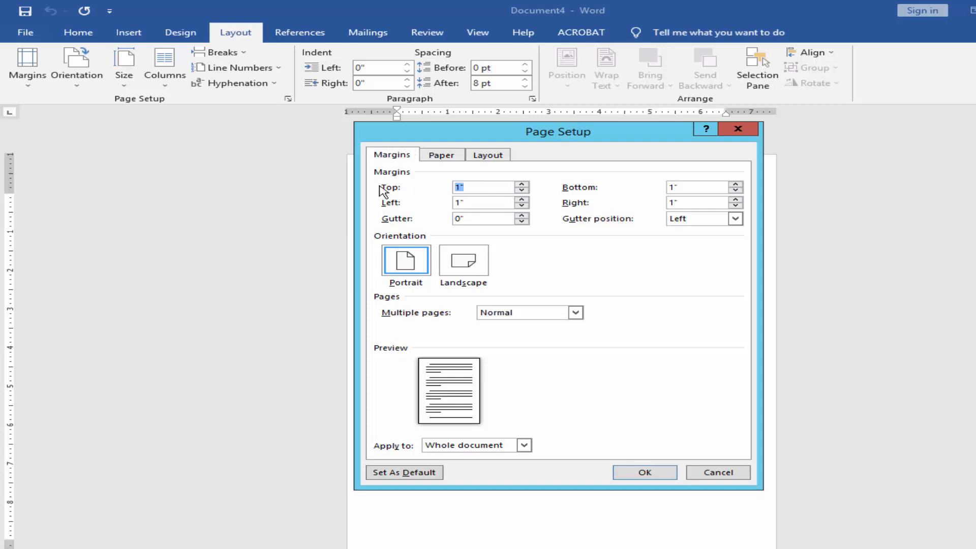
Step: Set the top, bottom, left and right page margins to 0.5 inch for the whole document
{"action": "type", "text": "5"}
{"action": "key", "text": "Tab"}
{"action": "type", "text": "0"}
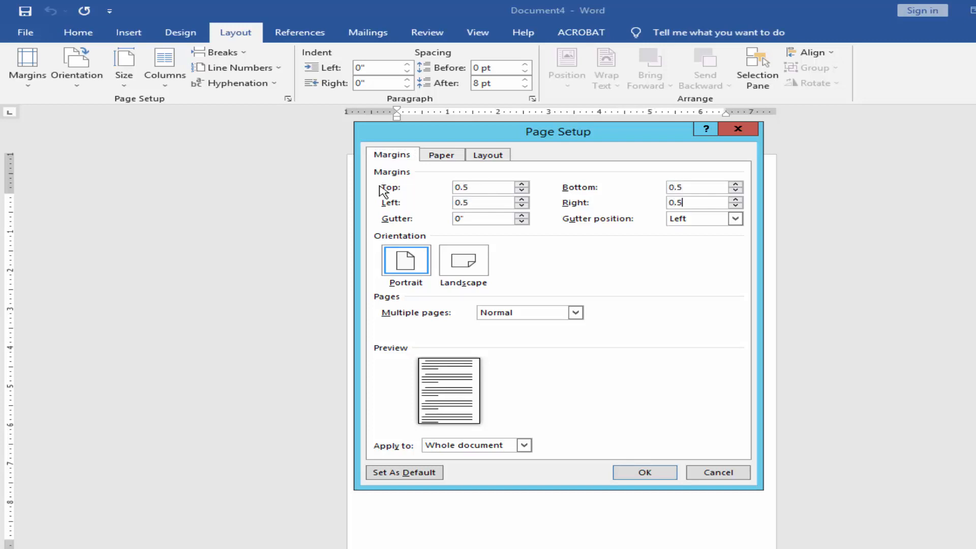
{"action": "key", "text": "Return"}
Step: Draw a rectangle about 2.08" high and 8.25" wide across the page, placed slightly below the page's upper edge
{"action": "scroll", "coordinate": [451, 185], "scroll_direction": "up", "scroll_amount": 6}
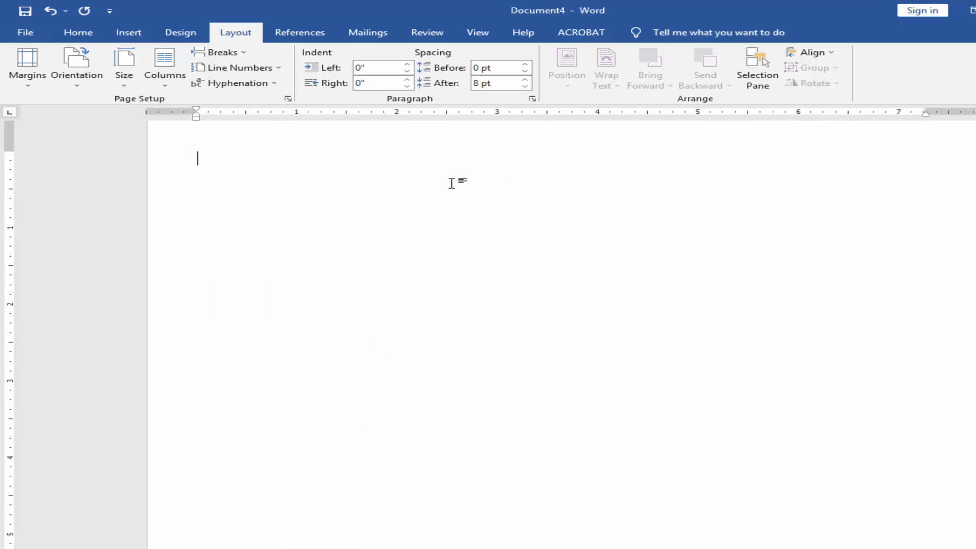
{"action": "left_click", "coordinate": [100, 30]}
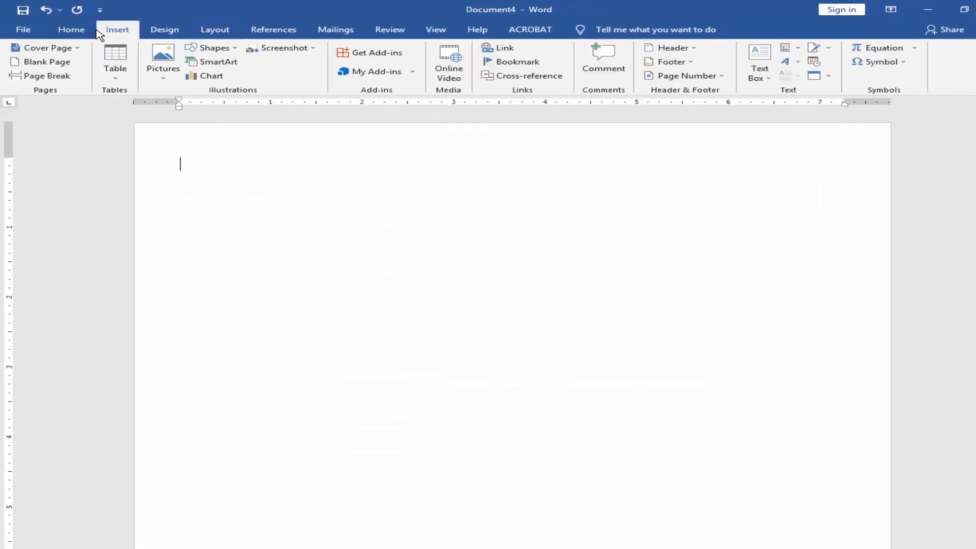
{"action": "left_click", "coordinate": [212, 48]}
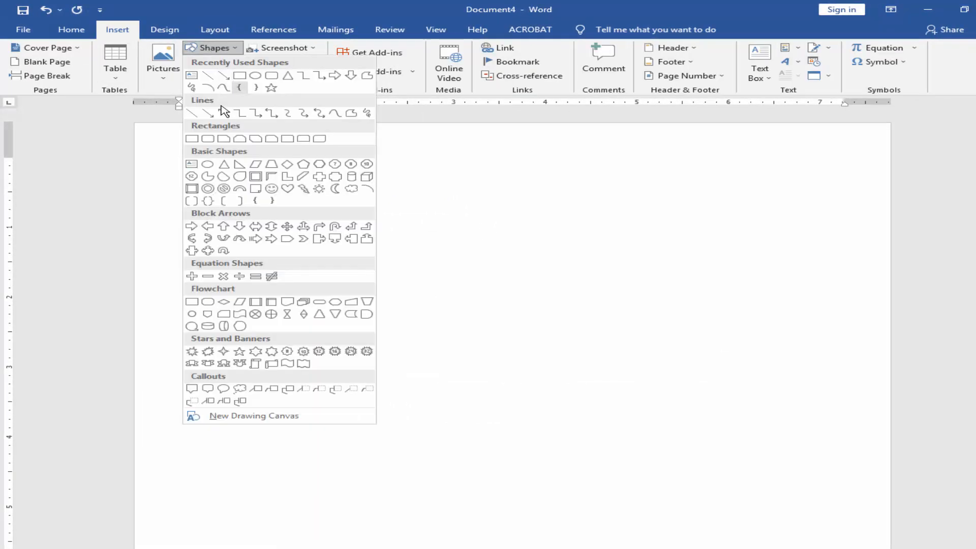
{"action": "left_click", "coordinate": [192, 138]}
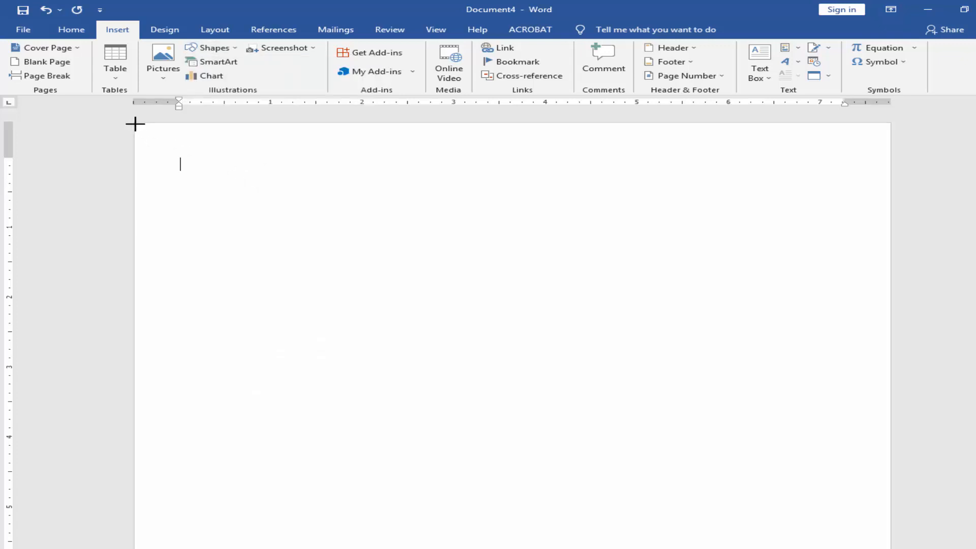
{"action": "mouse_move", "coordinate": [136, 123]}
{"action": "left_mouse_down"}
{"action": "mouse_move", "coordinate": [760, 277]}
{"action": "mouse_move", "coordinate": [888, 290]}
{"action": "mouse_move", "coordinate": [889, 268]}
{"action": "left_mouse_up"}
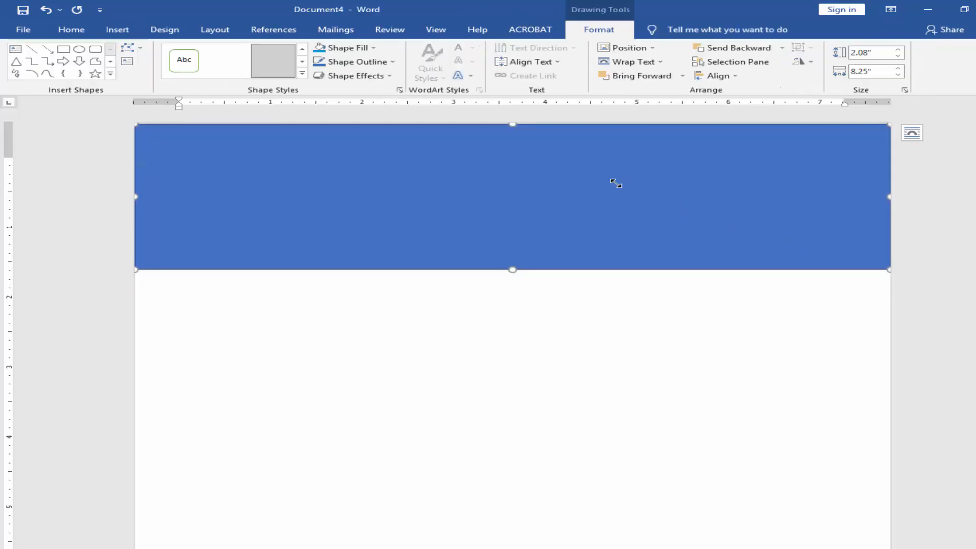
{"action": "left_click_drag", "start_coordinate": [609, 186], "coordinate": [610, 218]}
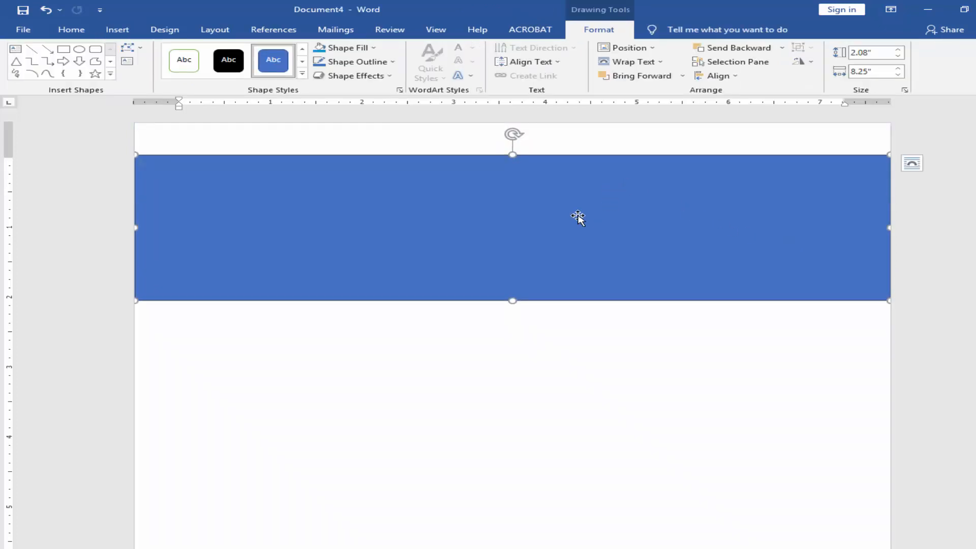
Step: Edit the rectangle's points, raising its lower edge's midpoint and lower-left corner and bending that edge into a wave
{"action": "right_click", "coordinate": [399, 206]}
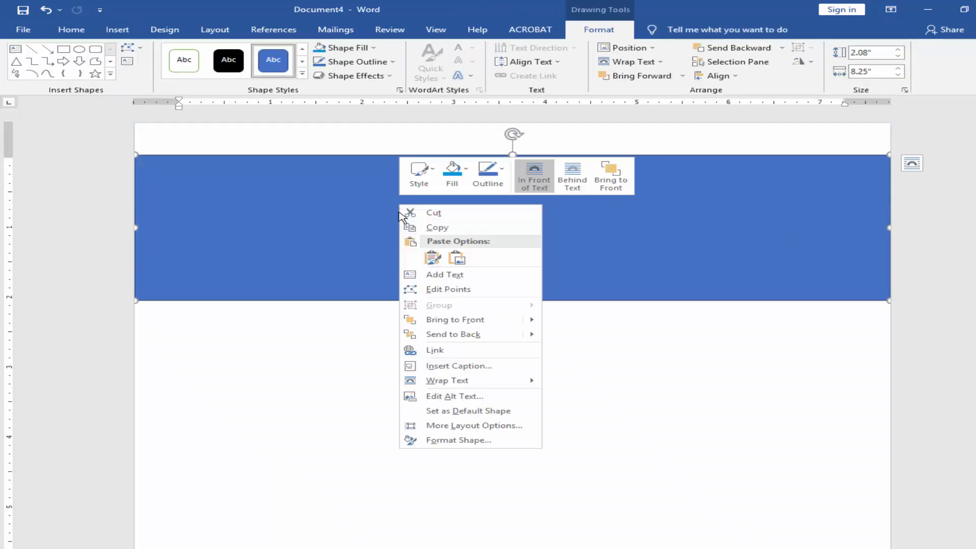
{"action": "left_click", "coordinate": [448, 289]}
{"action": "left_click_drag", "start_coordinate": [535, 300], "coordinate": [540, 256]}
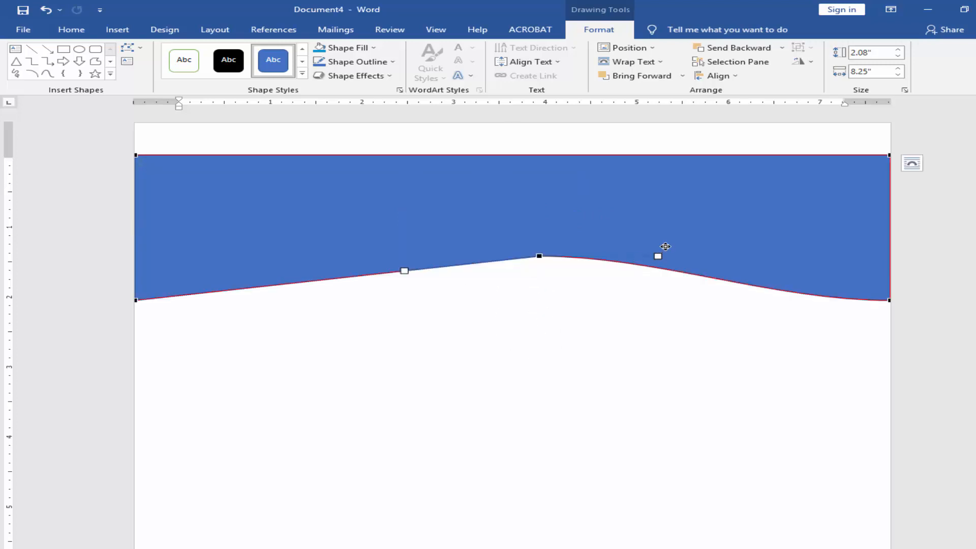
{"action": "left_click_drag", "start_coordinate": [657, 256], "coordinate": [686, 233]}
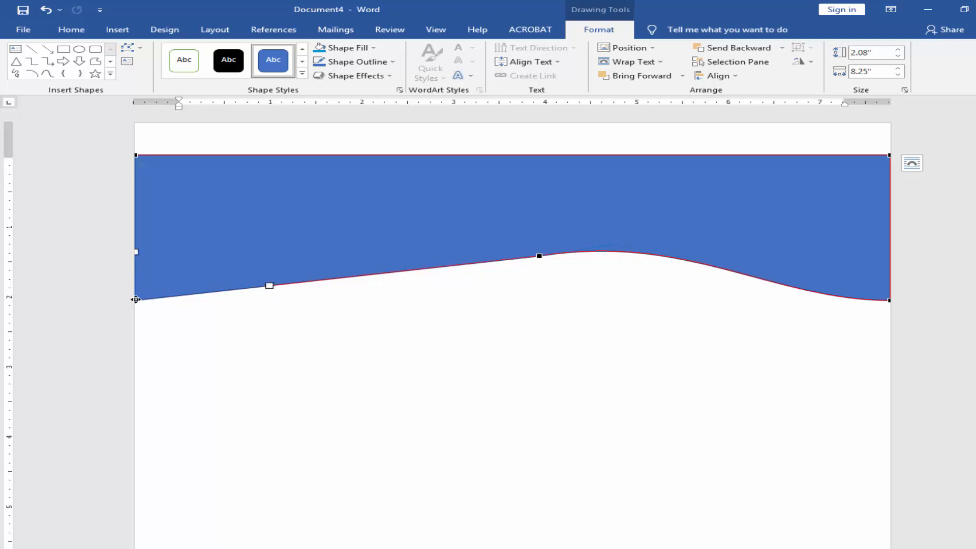
{"action": "left_click_drag", "start_coordinate": [136, 286], "coordinate": [136, 278]}
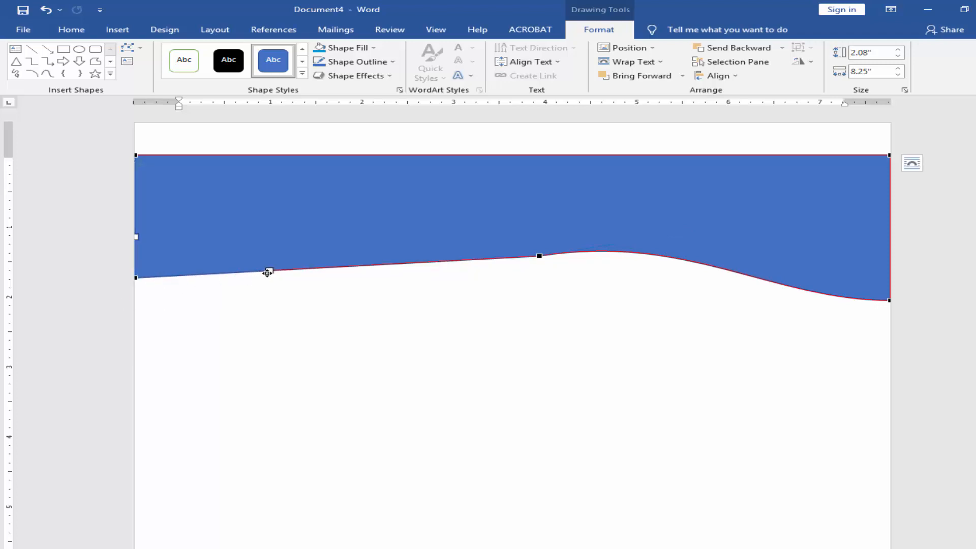
{"action": "left_click_drag", "start_coordinate": [272, 278], "coordinate": [270, 333]}
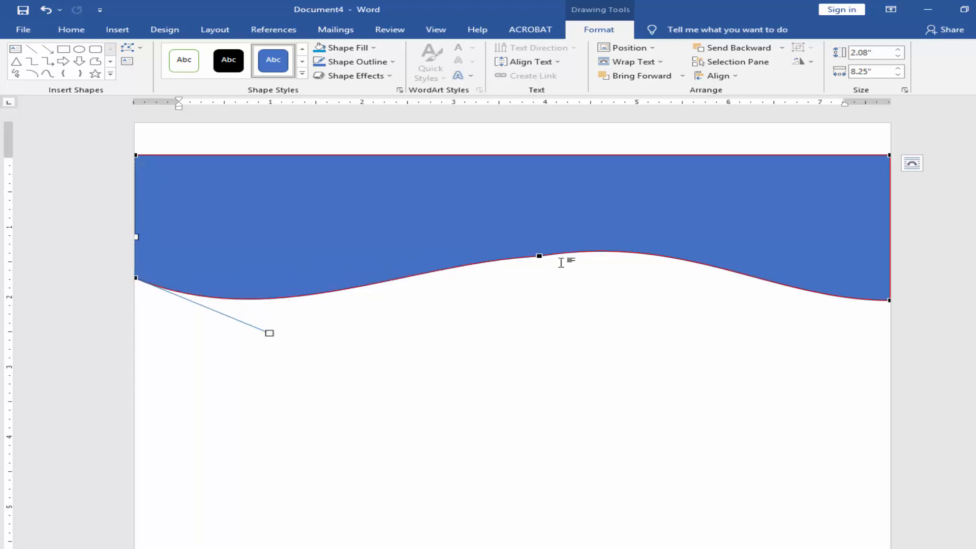
Step: Refine the wave's curve handles and lower the right corner slightly so the right half forms a smooth arch about 2.15" high overall
{"action": "left_click", "coordinate": [539, 256]}
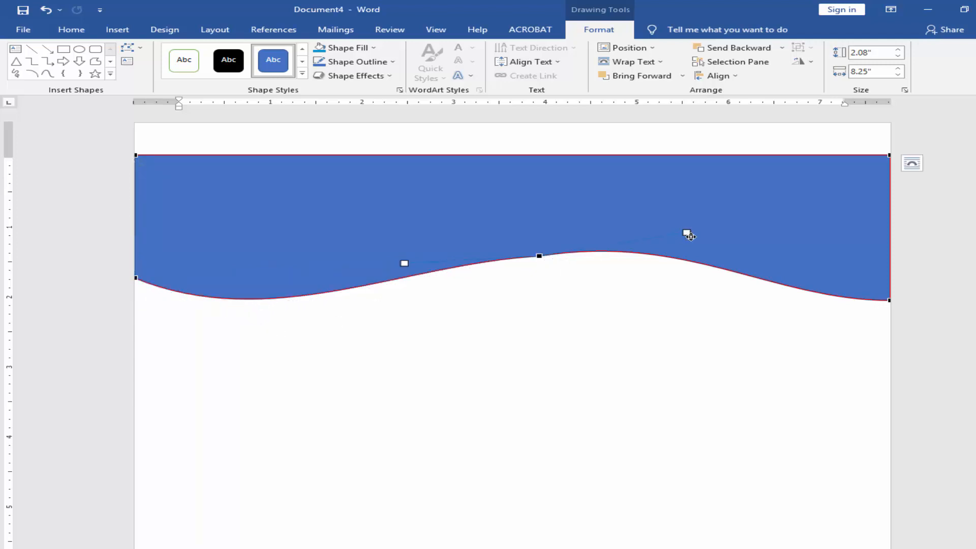
{"action": "left_click_drag", "start_coordinate": [689, 235], "coordinate": [800, 237]}
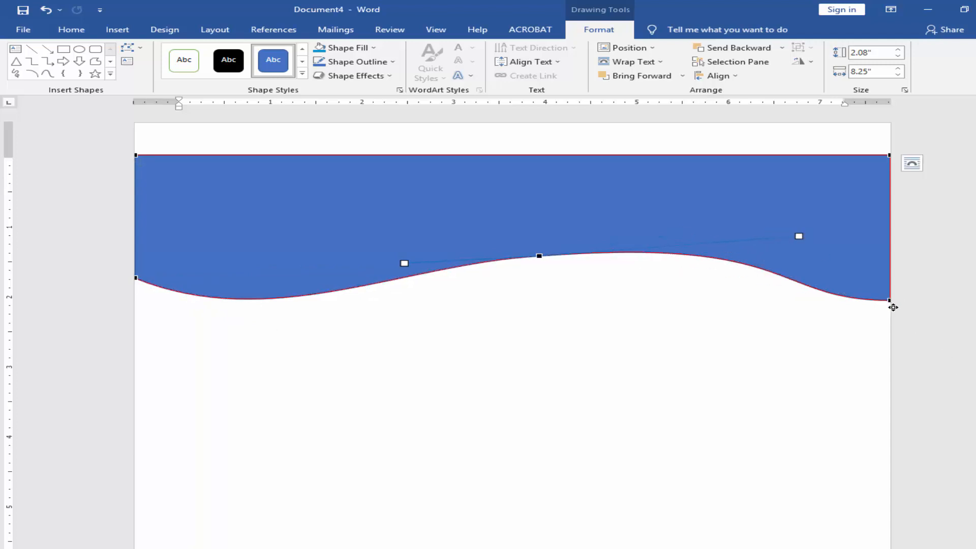
{"action": "left_click", "coordinate": [893, 307]}
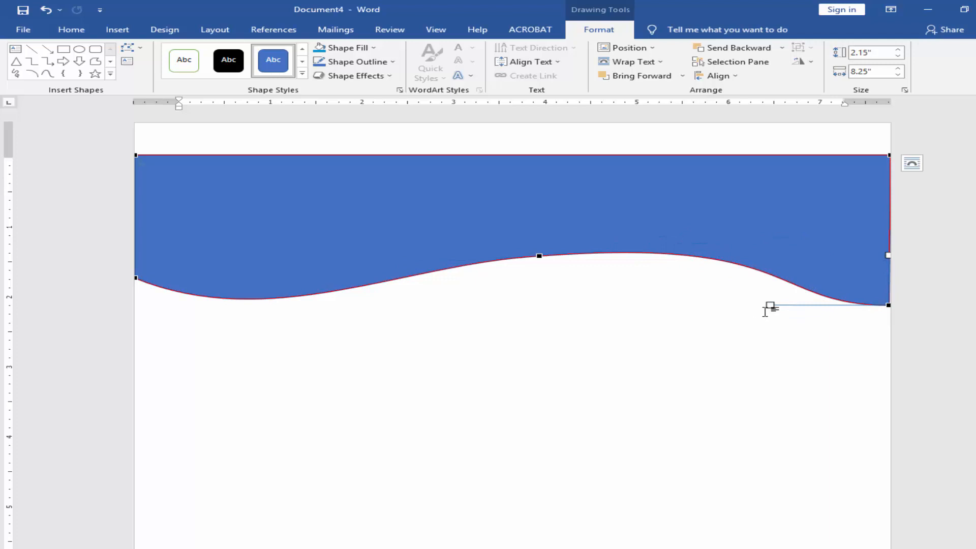
{"action": "left_click_drag", "start_coordinate": [777, 288], "coordinate": [888, 305]}
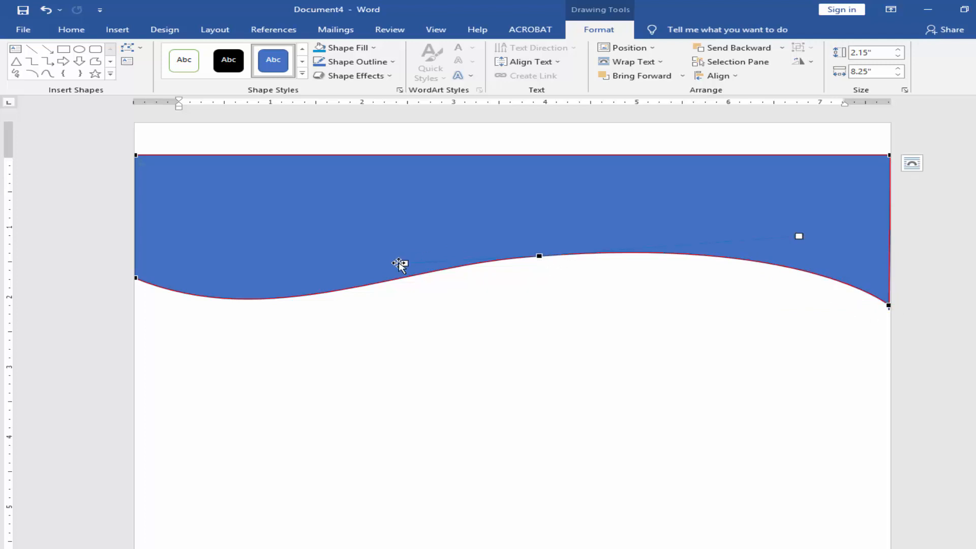
{"action": "mouse_move", "coordinate": [399, 264]}
{"action": "left_mouse_down"}
{"action": "mouse_move", "coordinate": [411, 280]}
{"action": "mouse_move", "coordinate": [398, 273]}
{"action": "left_mouse_up"}
{"action": "left_click_drag", "start_coordinate": [800, 235], "coordinate": [815, 222]}
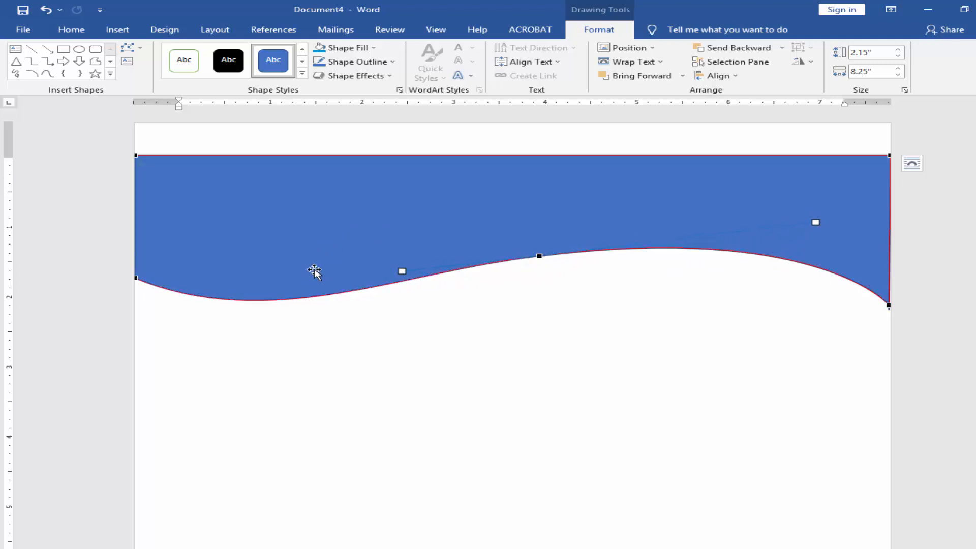
{"action": "left_click", "coordinate": [433, 336]}
Step: Widen the wave shape to about 8.3" past the page's right edge and place a duplicate slightly below it
{"action": "left_click", "coordinate": [416, 234]}
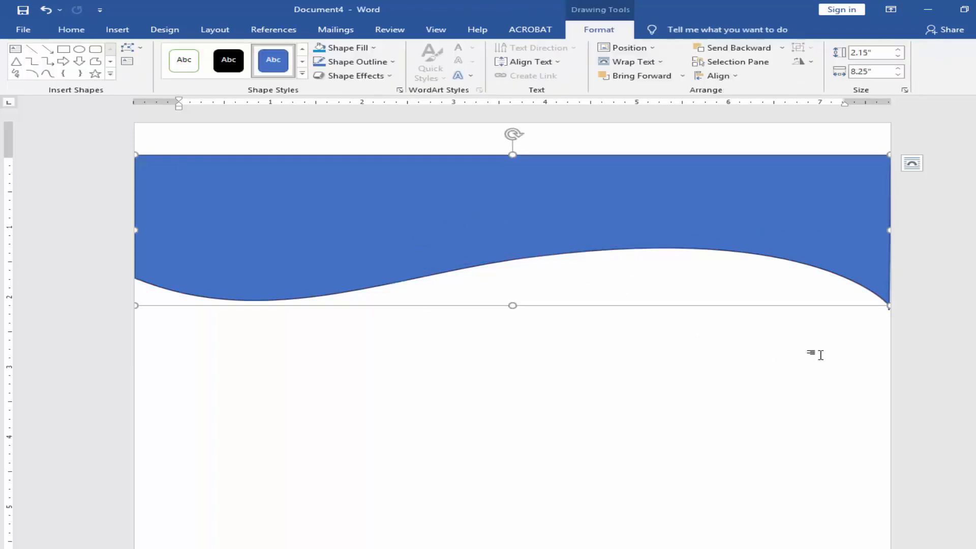
{"action": "left_click_drag", "start_coordinate": [892, 228], "coordinate": [895, 230]}
{"action": "left_click", "coordinate": [499, 312]}
{"action": "left_click", "coordinate": [493, 239]}
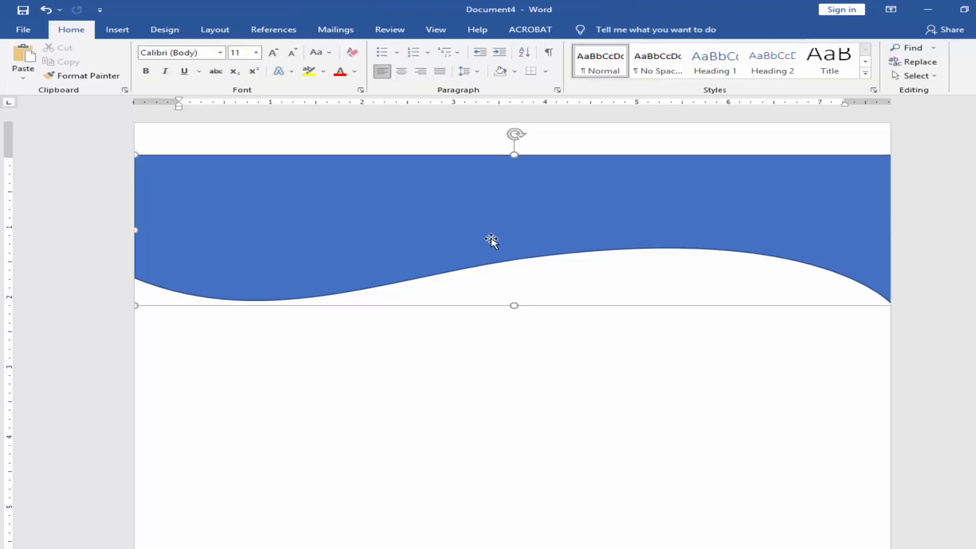
{"action": "left_click_drag", "start_coordinate": [521, 220], "coordinate": [530, 226]}
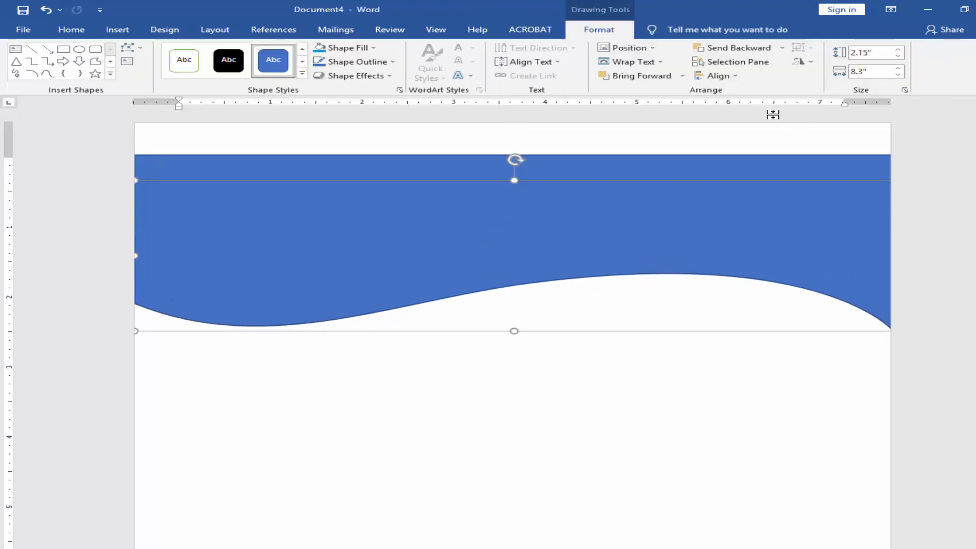
Step: Show the list of shapes and fill the original wave shape behind the duplicate with the recent dark navy color
{"action": "left_click", "coordinate": [734, 62]}
{"action": "left_click", "coordinate": [521, 165]}
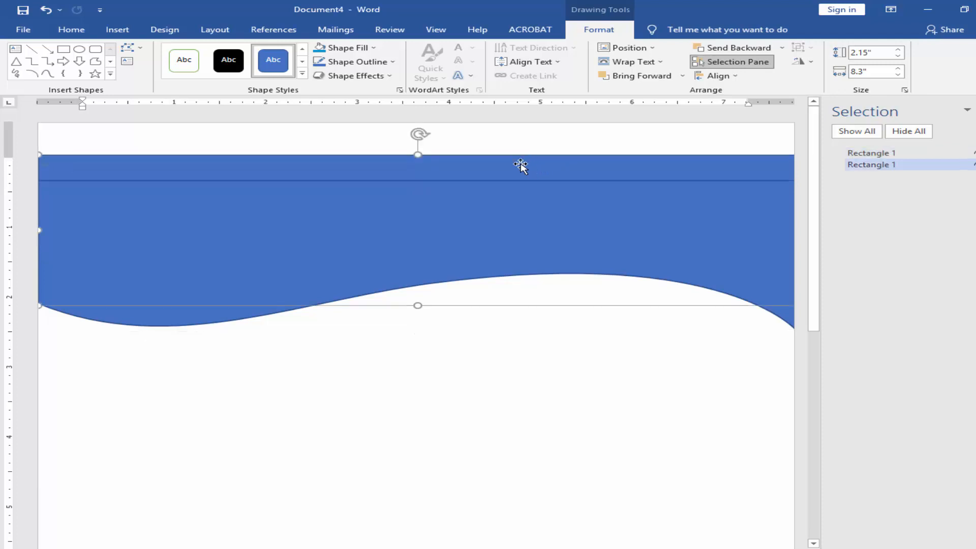
{"action": "left_click", "coordinate": [375, 48]}
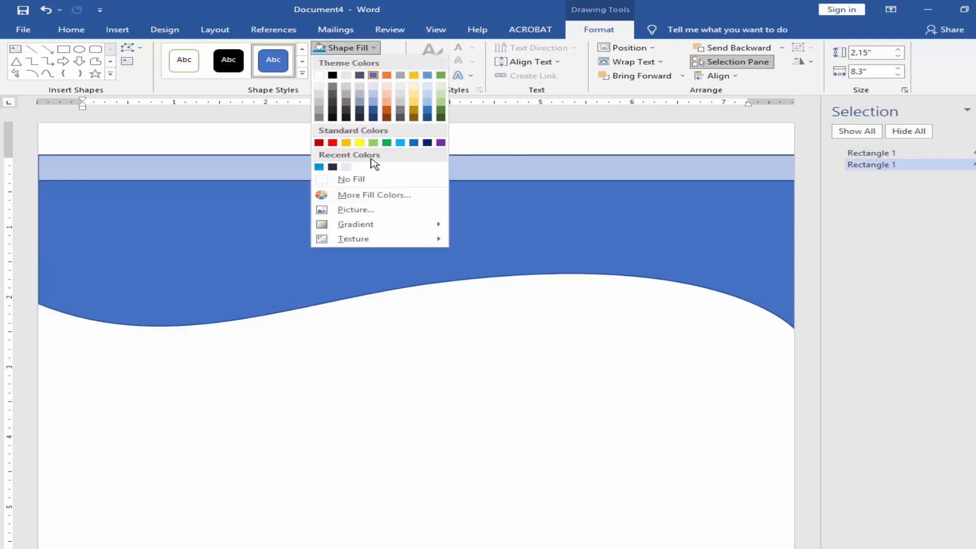
{"action": "left_click", "coordinate": [333, 167]}
Step: Fill the duplicate wave shape with the recent bright blue color and place the navy shape in front of it
{"action": "left_click", "coordinate": [385, 236]}
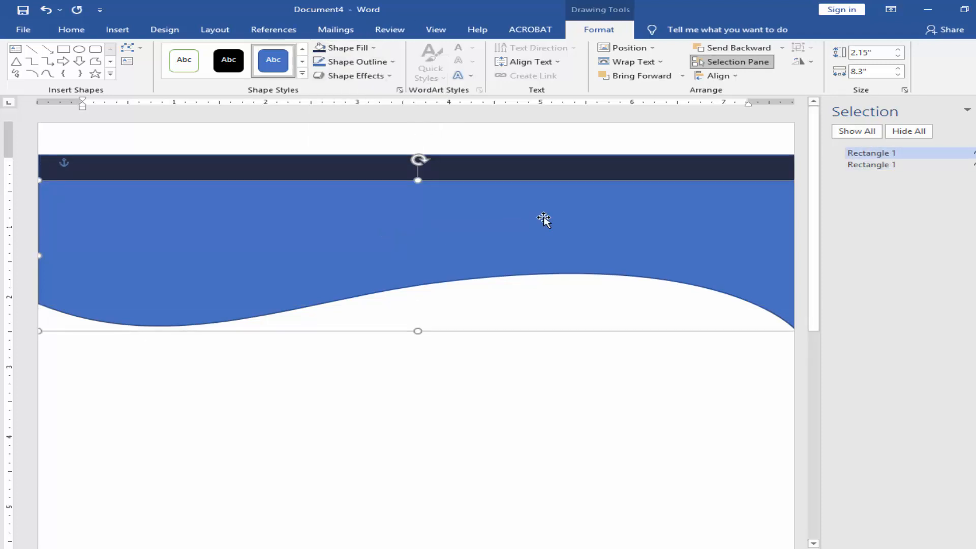
{"action": "left_click", "coordinate": [374, 48]}
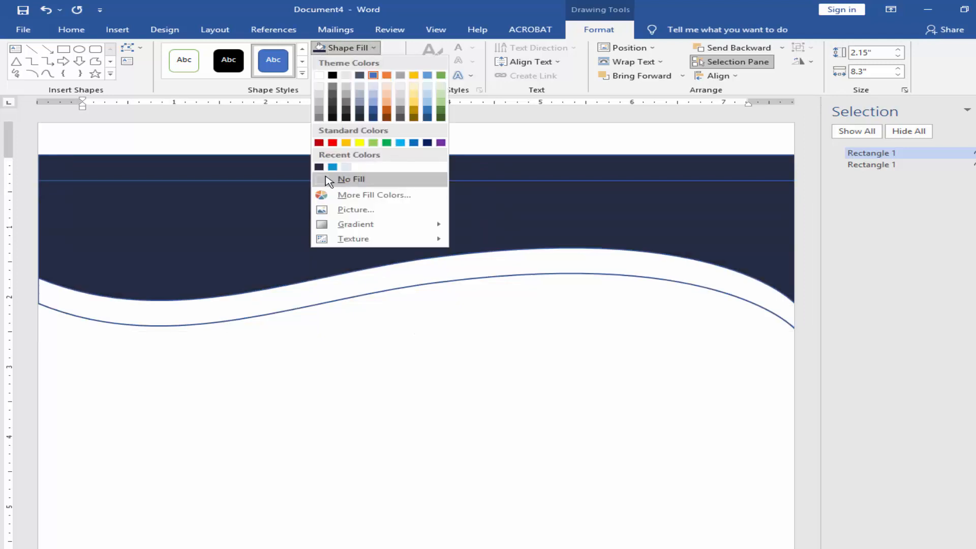
{"action": "left_click", "coordinate": [333, 166]}
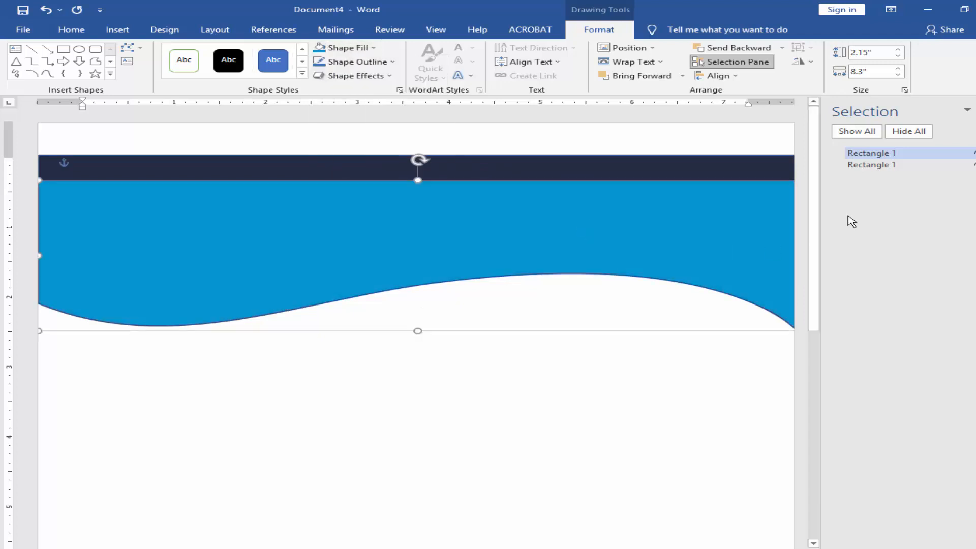
{"action": "left_click", "coordinate": [883, 166]}
{"action": "left_click", "coordinate": [660, 354]}
Step: Rotate the blue wave shape slightly clockwise and move it up so only a tapering strip shows under the navy wave's right half
{"action": "scroll", "coordinate": [662, 355], "scroll_direction": "down", "scroll_amount": 3, "text": "ctrl"}
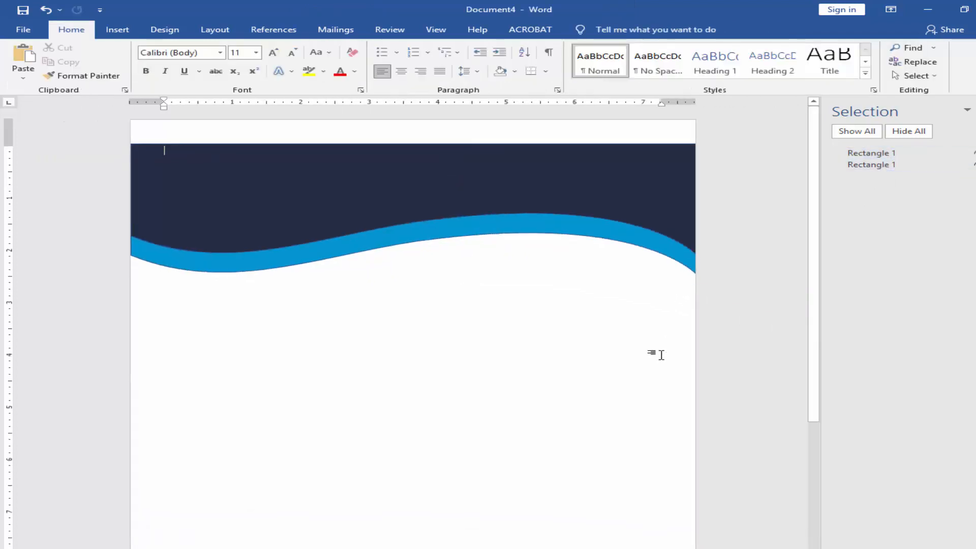
{"action": "left_click", "coordinate": [468, 229]}
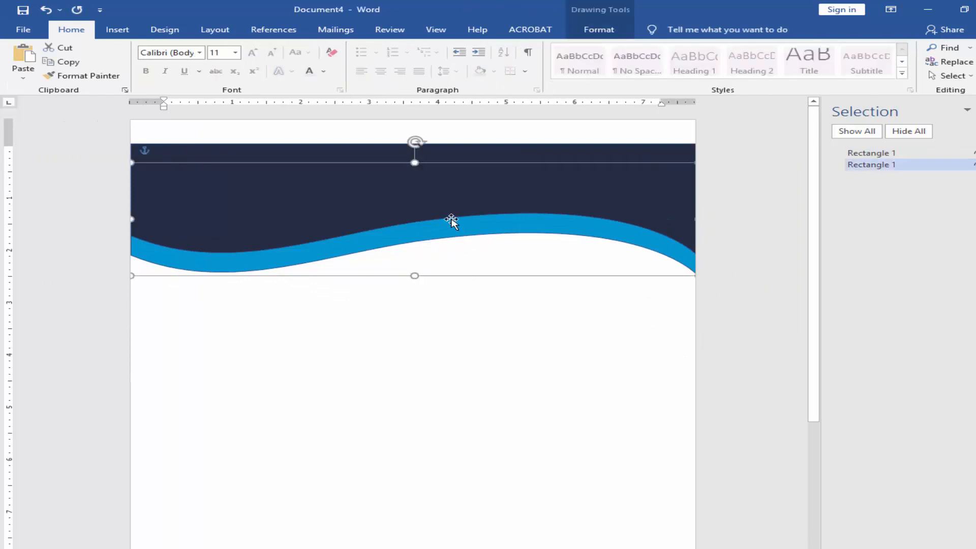
{"action": "left_click_drag", "start_coordinate": [416, 143], "coordinate": [432, 133]}
{"action": "left_click_drag", "start_coordinate": [540, 242], "coordinate": [563, 219]}
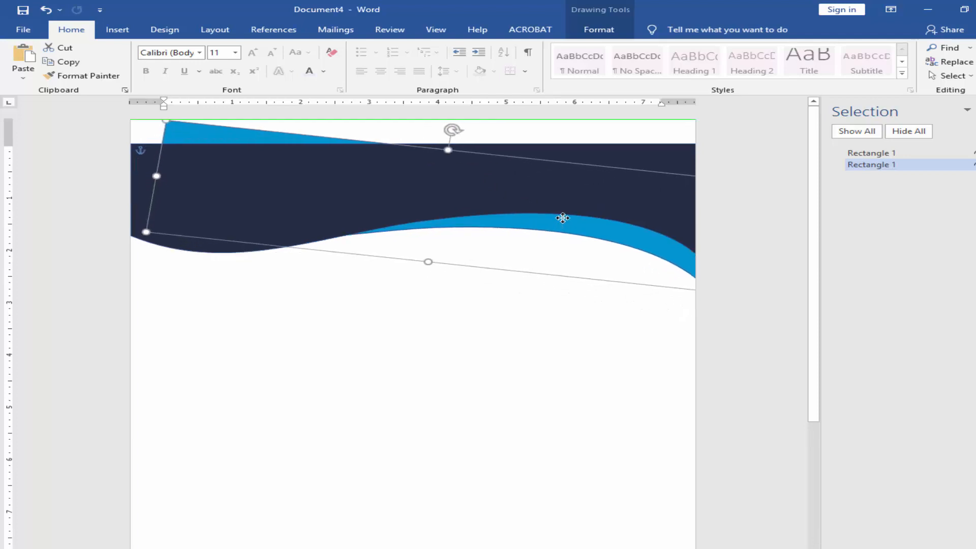
{"action": "key", "text": "Up"}
{"action": "key", "text": "Up"}
{"action": "key", "text": "Up"}
{"action": "key", "text": "Up"}
{"action": "key", "text": "Up"}
{"action": "key", "text": "Up"}
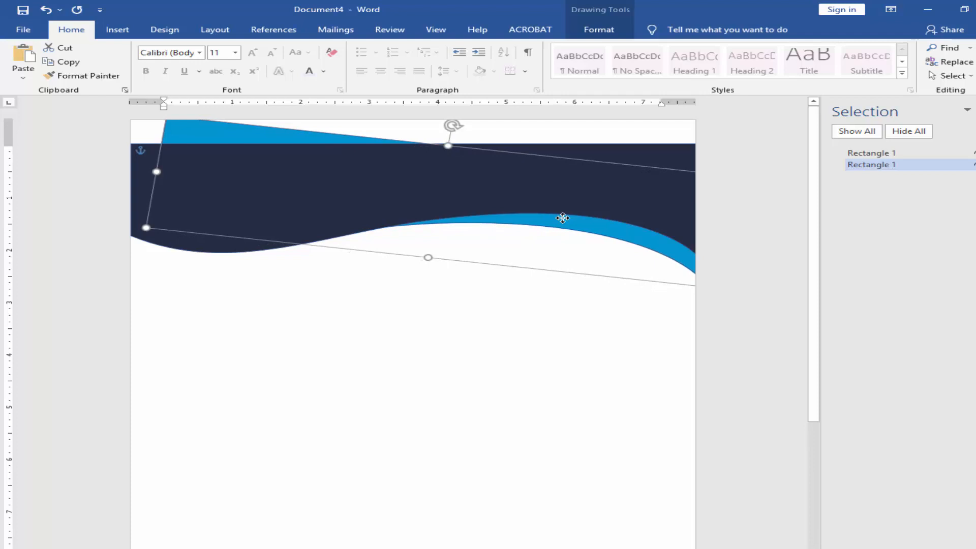
Step: Select both wave shapes and move them together up to the page's upper edge
{"action": "scroll", "coordinate": [563, 217], "scroll_direction": "down", "scroll_amount": 2}
{"action": "left_click", "coordinate": [420, 155]}
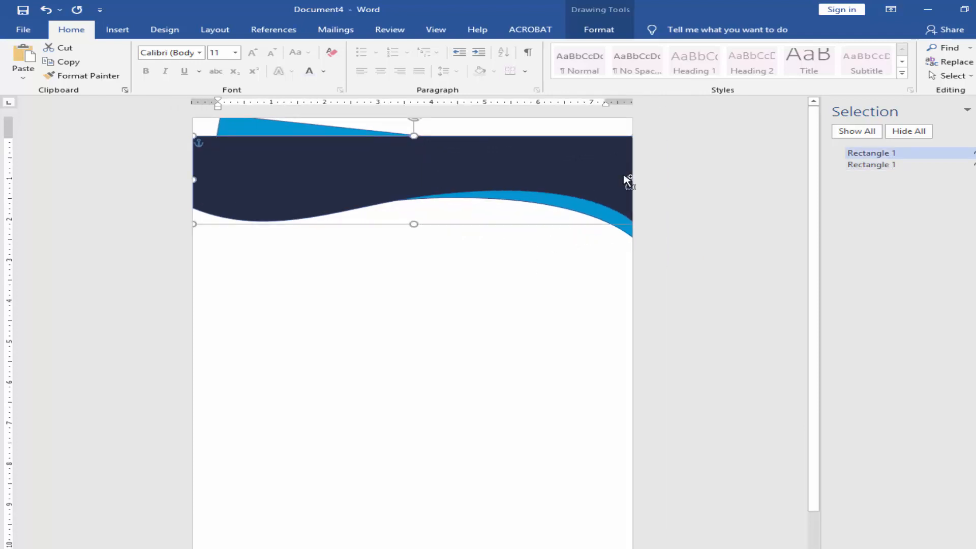
{"action": "left_click", "coordinate": [546, 207], "text": "shift"}
{"action": "left_click_drag", "start_coordinate": [490, 162], "coordinate": [495, 142]}
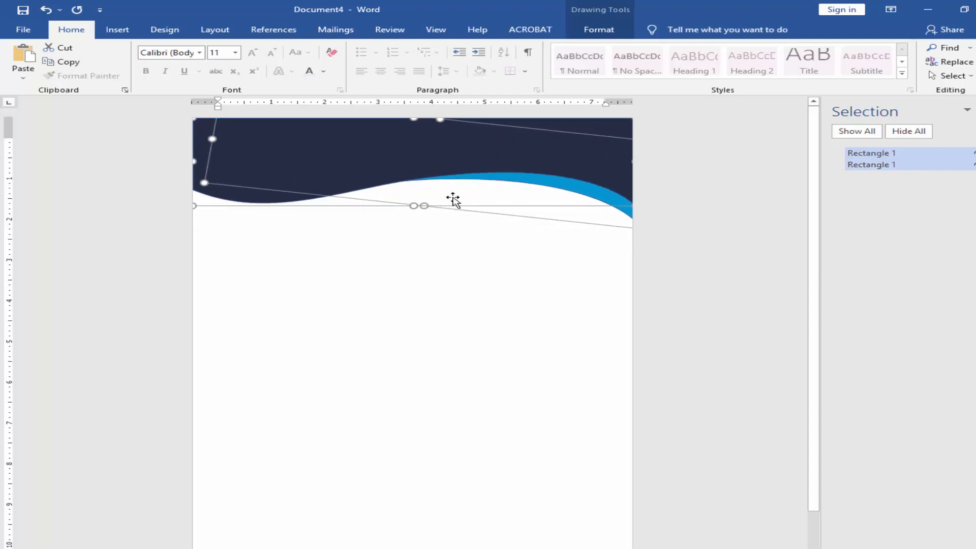
{"action": "left_click", "coordinate": [372, 262]}
Step: Remove the outline from both the navy and blue wave shapes and close the list of shapes
{"action": "scroll", "coordinate": [371, 264], "scroll_direction": "up", "scroll_amount": 5, "text": "ctrl"}
{"action": "scroll", "coordinate": [377, 263], "scroll_direction": "up", "scroll_amount": 1}
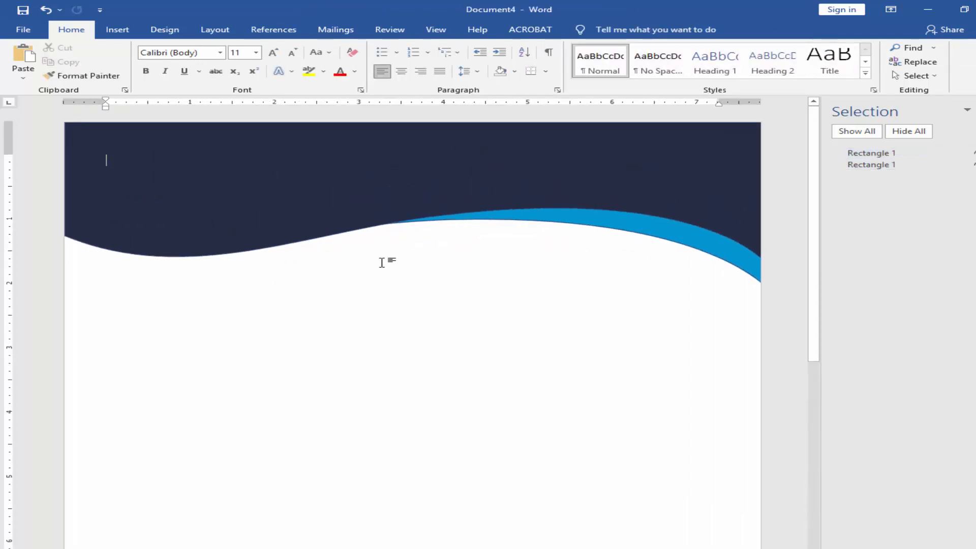
{"action": "left_click", "coordinate": [682, 187]}
{"action": "left_click", "coordinate": [682, 135], "text": "shift"}
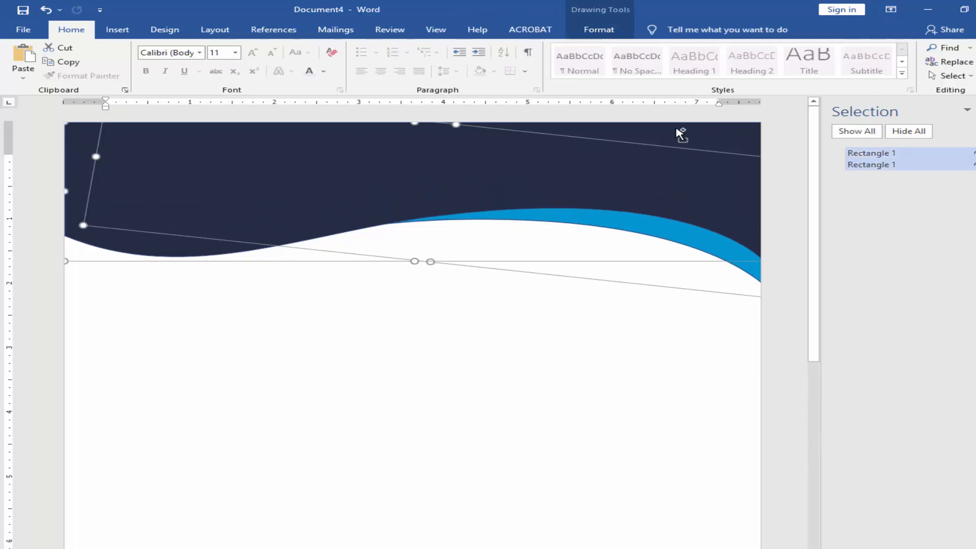
{"action": "left_click", "coordinate": [602, 34]}
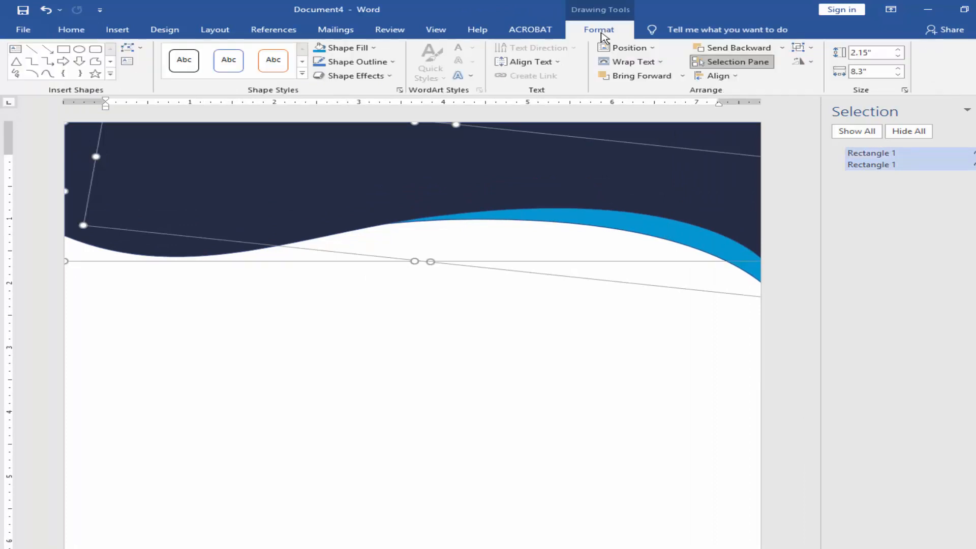
{"action": "left_click", "coordinate": [392, 61]}
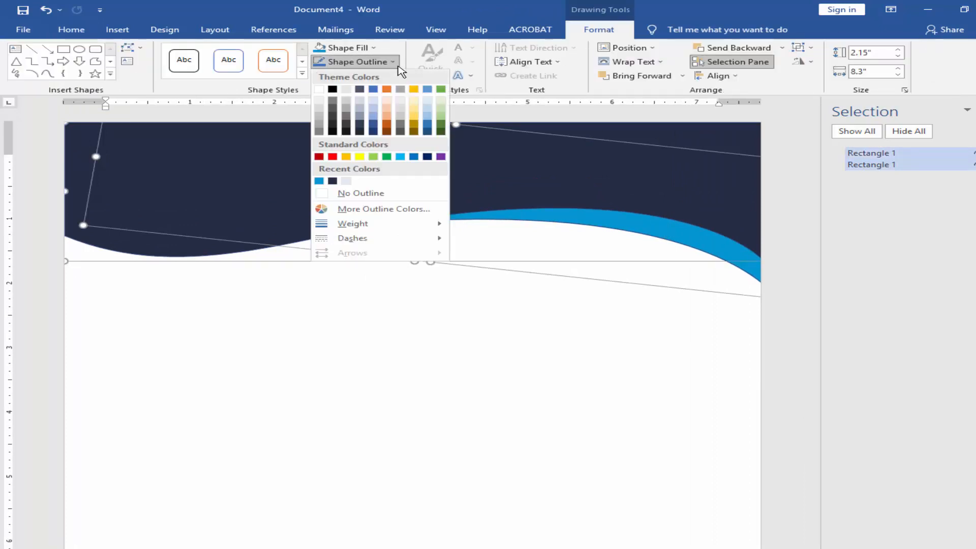
{"action": "left_click", "coordinate": [349, 191]}
{"action": "left_click", "coordinate": [519, 312]}
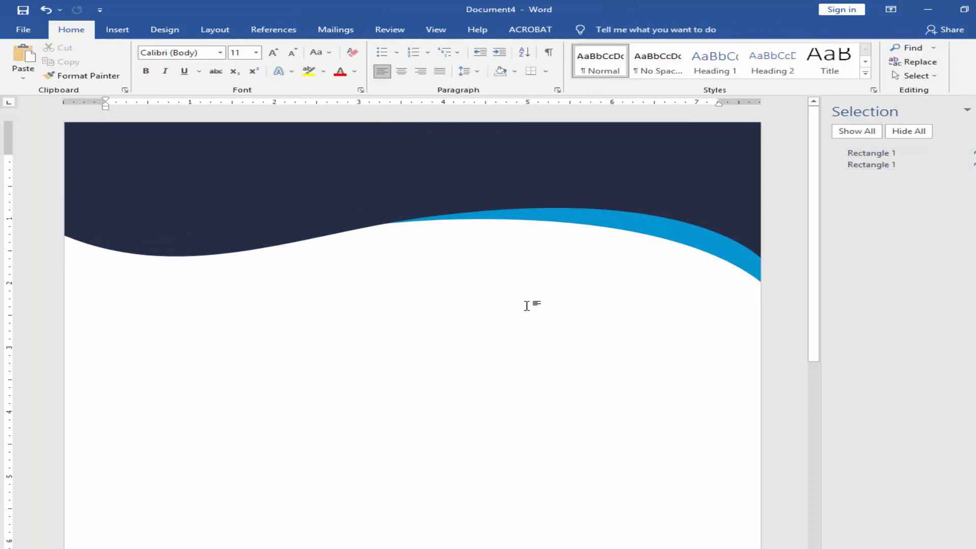
{"action": "scroll", "coordinate": [526, 306], "scroll_direction": "down", "scroll_amount": 1}
{"action": "scroll", "coordinate": [526, 305], "scroll_direction": "down", "scroll_amount": 2}
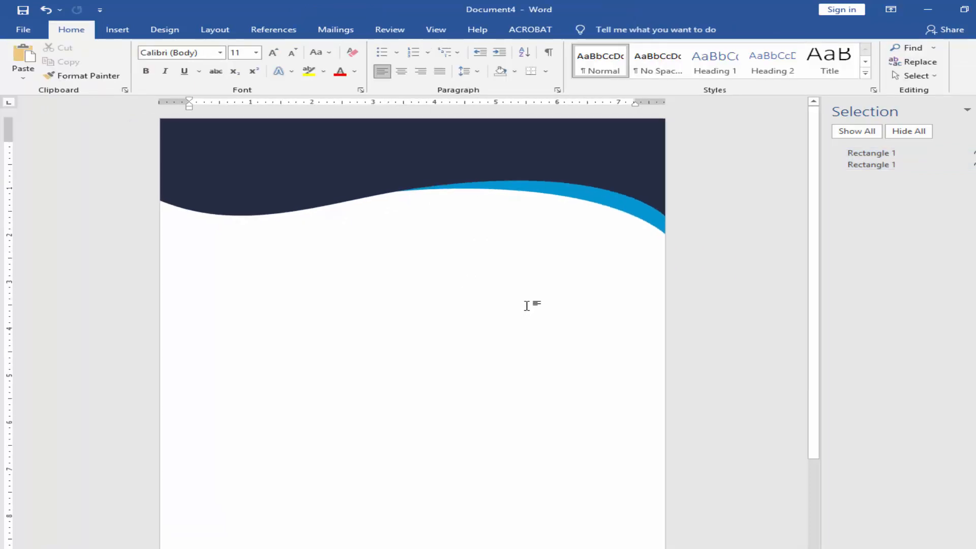
{"action": "left_click", "coordinate": [968, 115]}
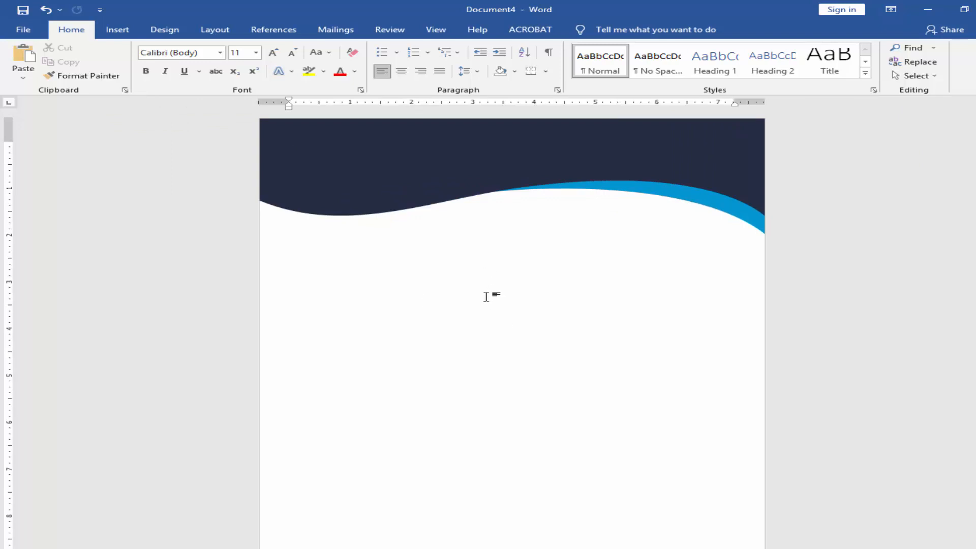
Step: Draw a text box about 2.75 inches wide and 1.25 inches high below the wavy header
{"action": "left_click", "coordinate": [110, 29]}
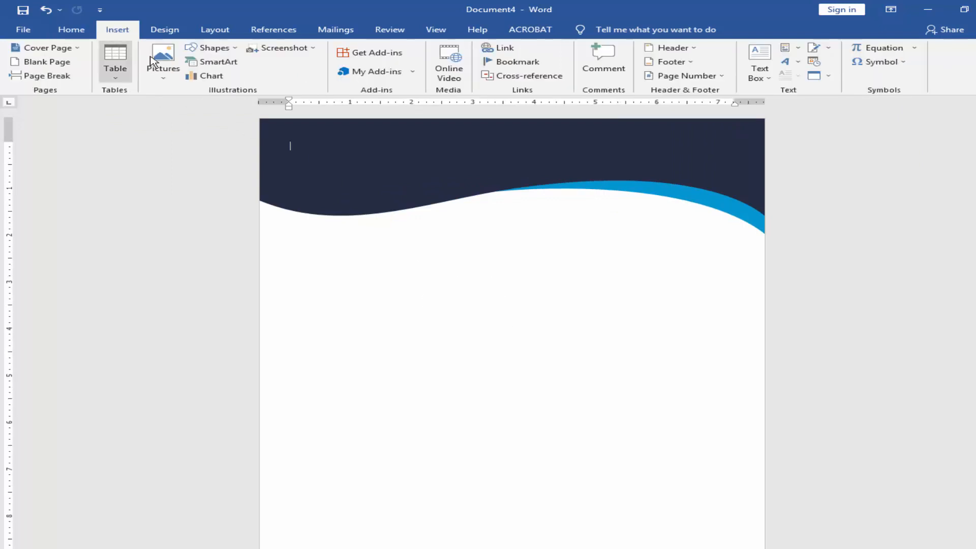
{"action": "left_click", "coordinate": [237, 49]}
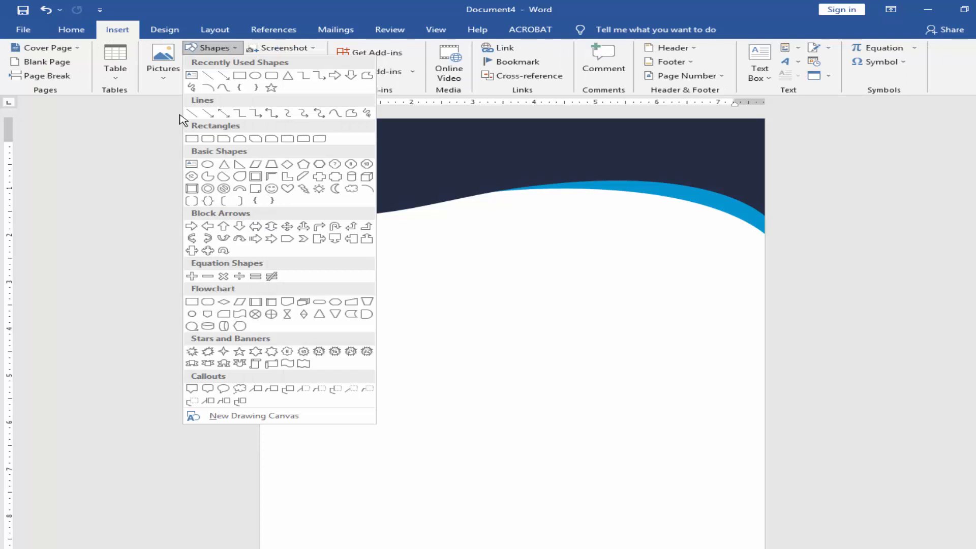
{"action": "left_click", "coordinate": [192, 86]}
{"action": "left_click_drag", "start_coordinate": [290, 243], "coordinate": [459, 302]}
Step: Copy the COMPANY NAME and Company Slogan lines from the Notepad file and paste them into the text box in Word
{"action": "left_click", "coordinate": [536, 547]}
{"action": "left_click_drag", "start_coordinate": [410, 127], "coordinate": [317, 112]}
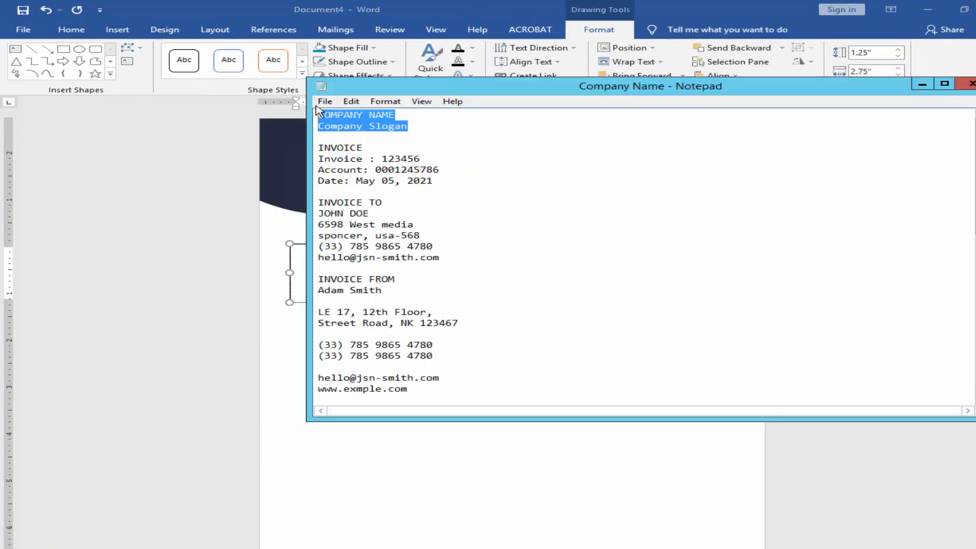
{"action": "key", "text": "ctrl+c"}
{"action": "left_click", "coordinate": [301, 272]}
{"action": "key", "text": "ctrl+v"}
Step: Give all the text in the box single line spacing with no space after paragraphs
{"action": "key", "text": "ctrl+a"}
{"action": "right_click", "coordinate": [327, 264]}
{"action": "left_click", "coordinate": [379, 349]}
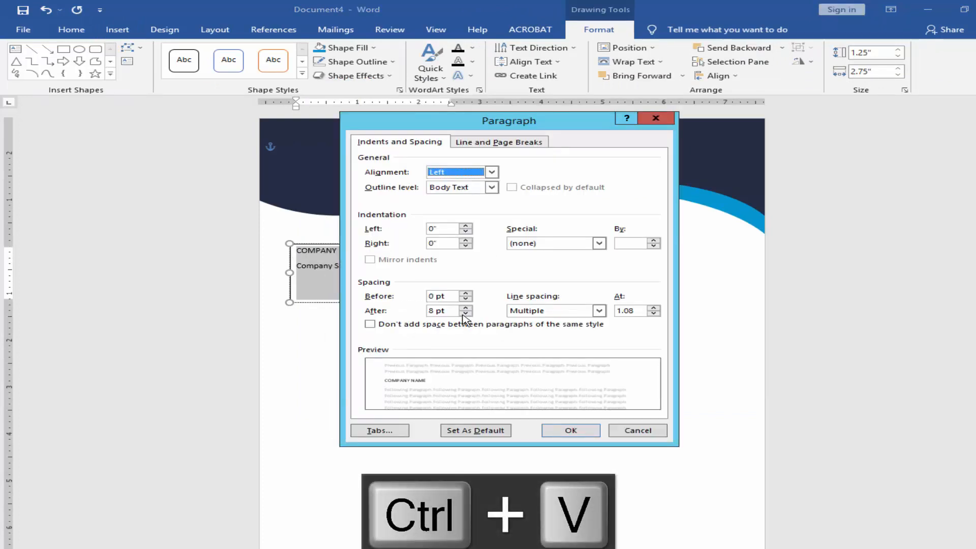
{"action": "left_click", "coordinate": [559, 312]}
{"action": "left_click", "coordinate": [539, 326]}
{"action": "left_click", "coordinate": [566, 429]}
Step: Enlarge and bold the COMPANY NAME line, and bold the smaller Company Slogan line
{"action": "left_click_drag", "start_coordinate": [367, 250], "coordinate": [296, 250]}
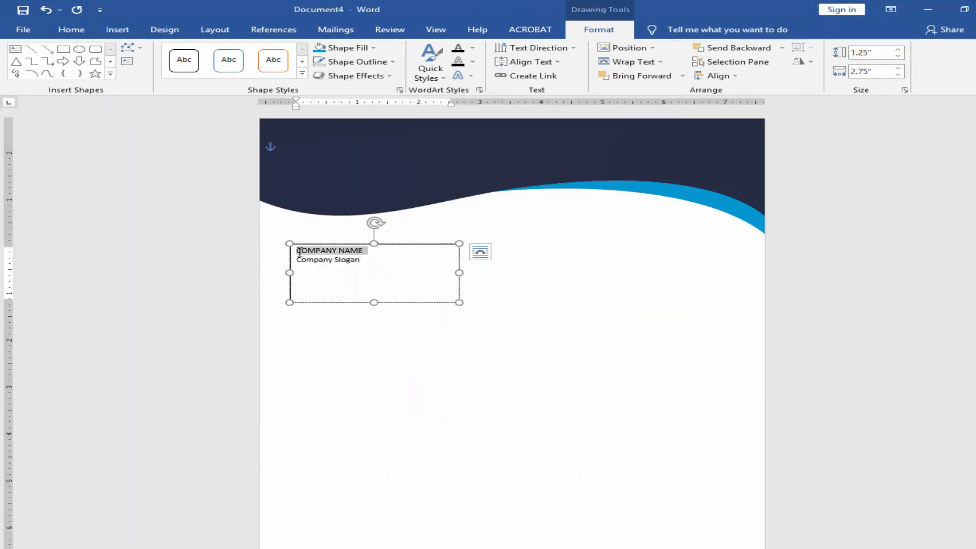
{"action": "key", "text": "ctrl+shift+period"}
{"action": "key", "text": "ctrl+shift+period"}
{"action": "key", "text": "ctrl+b"}
{"action": "left_click_drag", "start_coordinate": [362, 297], "coordinate": [293, 268]}
{"action": "key", "text": "ctrl+shift+comma"}
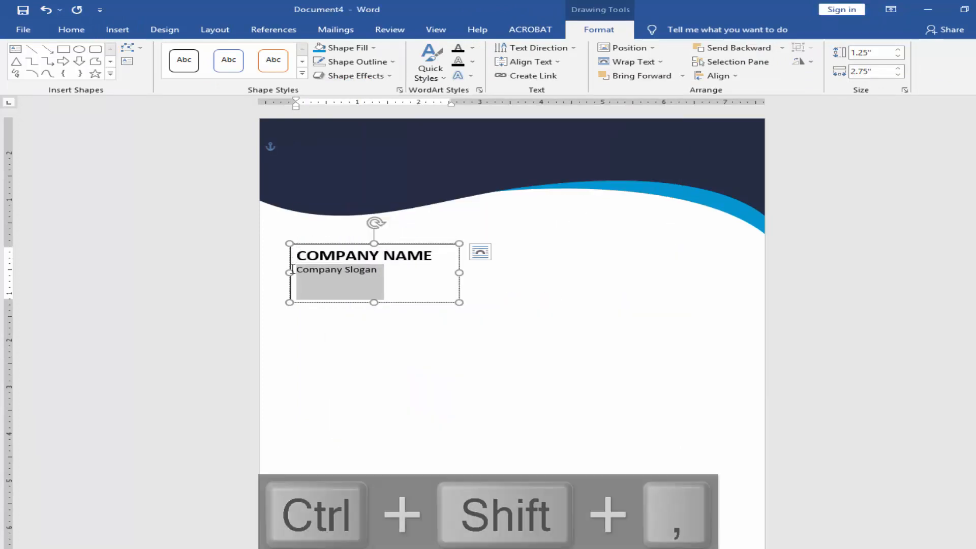
{"action": "key", "text": "ctrl+b"}
Step: Shrink the text box to about 2.6 by 0.83 inches and make its text white
{"action": "left_click_drag", "start_coordinate": [374, 303], "coordinate": [376, 283]}
{"action": "left_click_drag", "start_coordinate": [461, 262], "coordinate": [451, 263]}
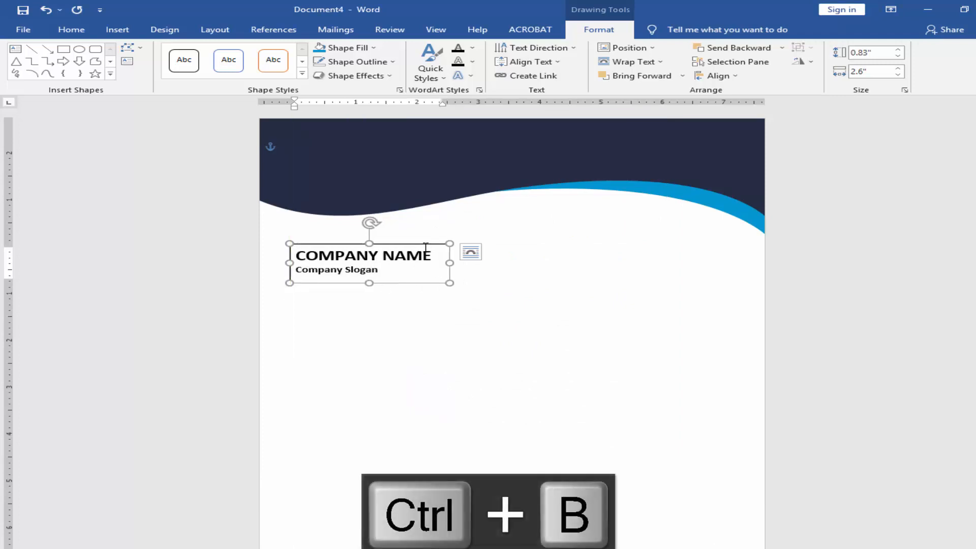
{"action": "left_click", "coordinate": [71, 29]}
{"action": "left_click", "coordinate": [354, 71]}
{"action": "left_click", "coordinate": [343, 114]}
Step: Move the company text box onto the left part of the navy header and remove its fill and outline
{"action": "left_click_drag", "start_coordinate": [352, 247], "coordinate": [406, 152]}
{"action": "scroll", "coordinate": [333, 257], "scroll_direction": "up", "scroll_amount": 3}
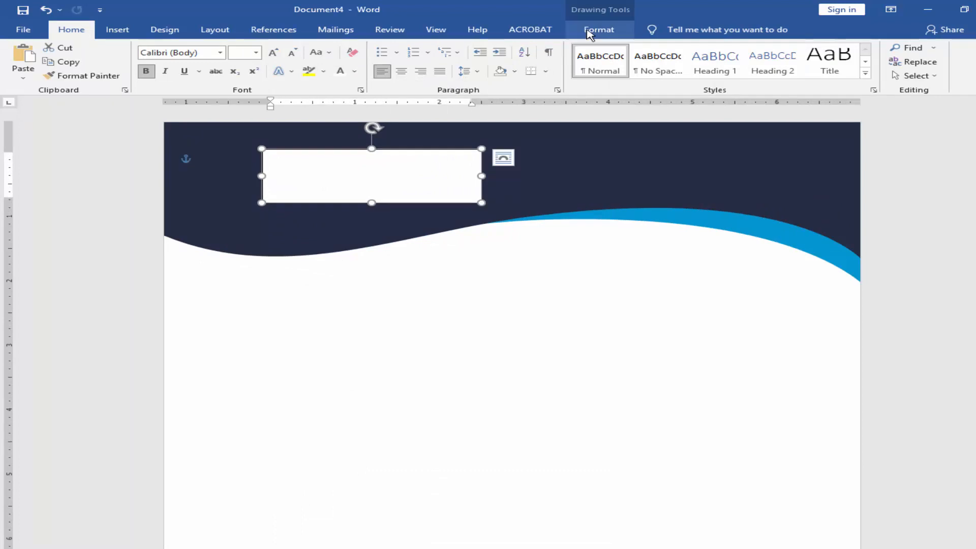
{"action": "left_click", "coordinate": [595, 31]}
{"action": "left_click", "coordinate": [378, 48]}
{"action": "left_click", "coordinate": [346, 158]}
{"action": "left_click", "coordinate": [423, 265]}
{"action": "left_click", "coordinate": [423, 202]}
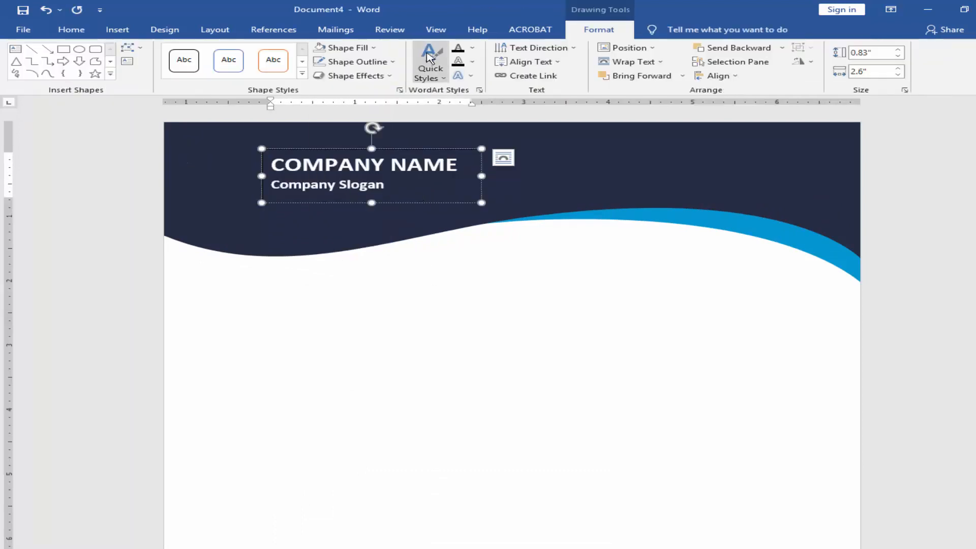
{"action": "left_click", "coordinate": [455, 290]}
{"action": "left_click", "coordinate": [392, 148]}
{"action": "left_click_drag", "start_coordinate": [392, 147], "coordinate": [396, 149]}
{"action": "left_click", "coordinate": [278, 284]}
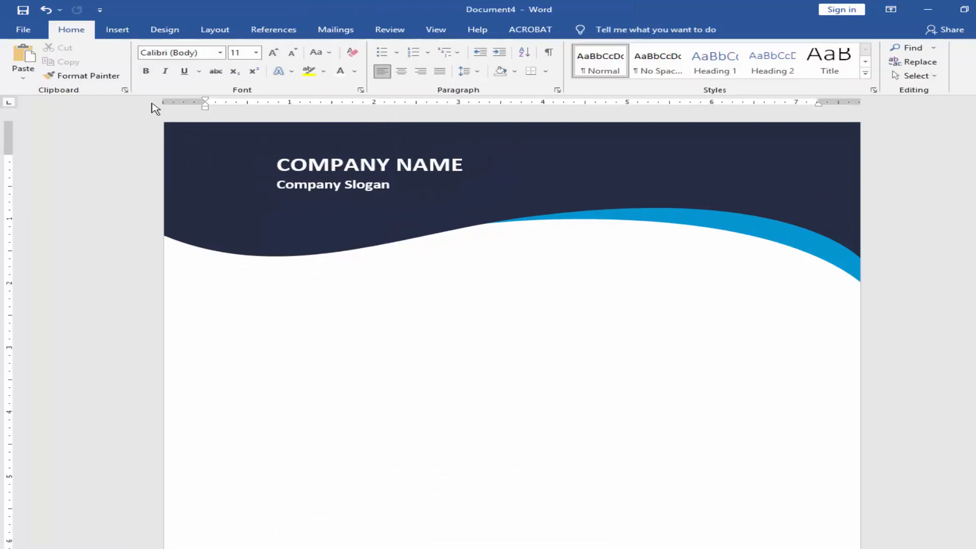
Step: Insert the telegram picture from the Desktop folder into the document
{"action": "left_click", "coordinate": [126, 32]}
{"action": "left_click", "coordinate": [162, 63]}
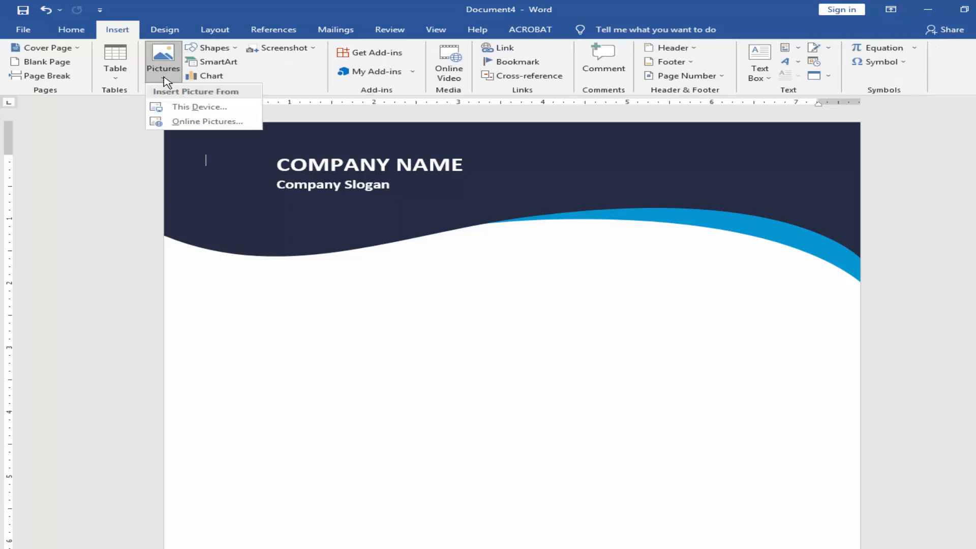
{"action": "left_click", "coordinate": [194, 108]}
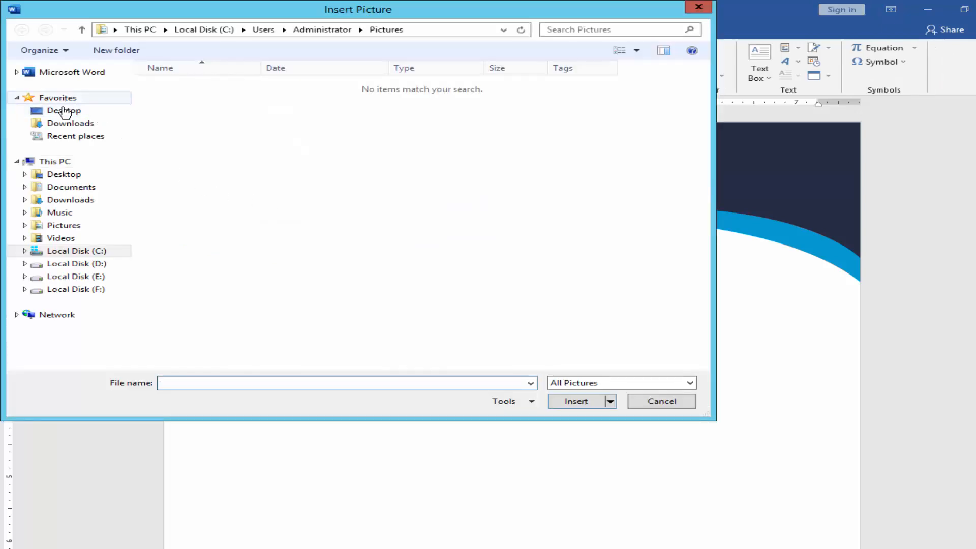
{"action": "left_click", "coordinate": [64, 111]}
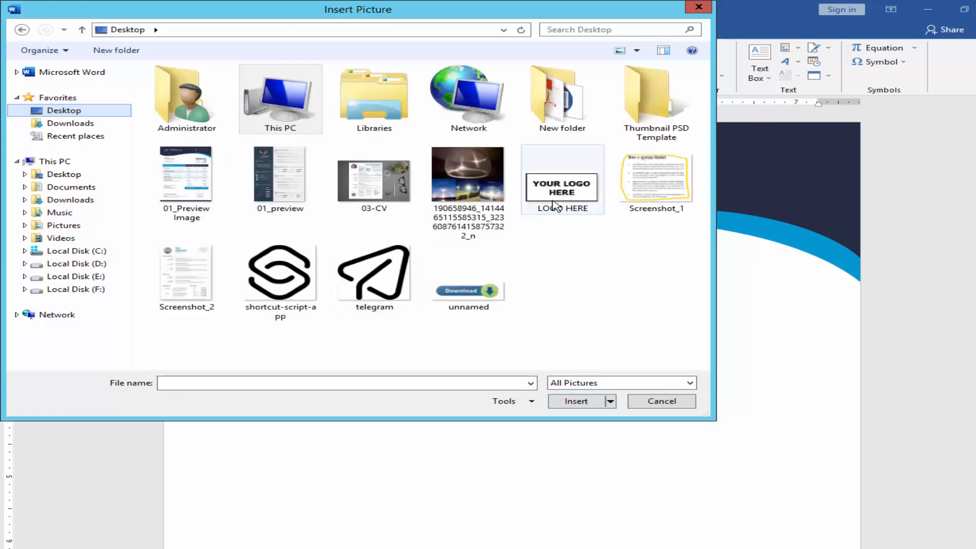
{"action": "left_click", "coordinate": [365, 271]}
{"action": "double_click", "coordinate": [365, 271]}
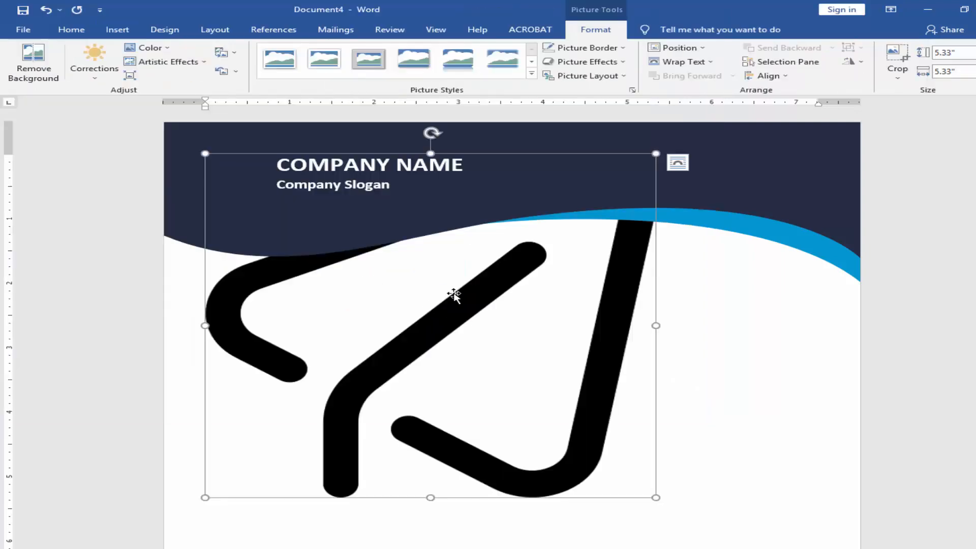
Step: Set the picture's text wrapping to In Front of Text and shrink it to about 0.63 inches beside the company name
{"action": "left_click", "coordinate": [681, 62]}
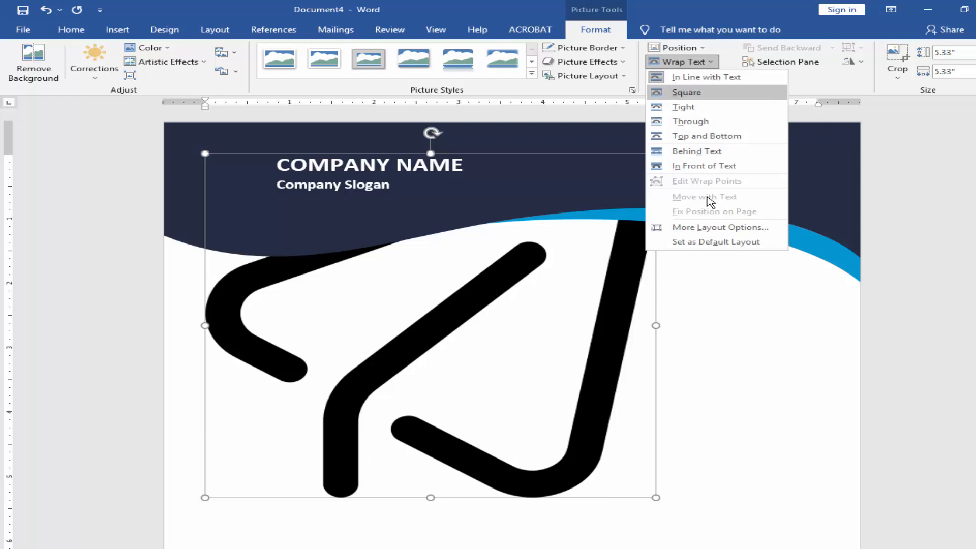
{"action": "left_click", "coordinate": [711, 167]}
{"action": "left_click_drag", "start_coordinate": [654, 498], "coordinate": [261, 198]}
{"action": "scroll", "coordinate": [286, 299], "scroll_direction": "up", "scroll_amount": 2}
{"action": "scroll", "coordinate": [287, 299], "scroll_direction": "up", "scroll_amount": 1}
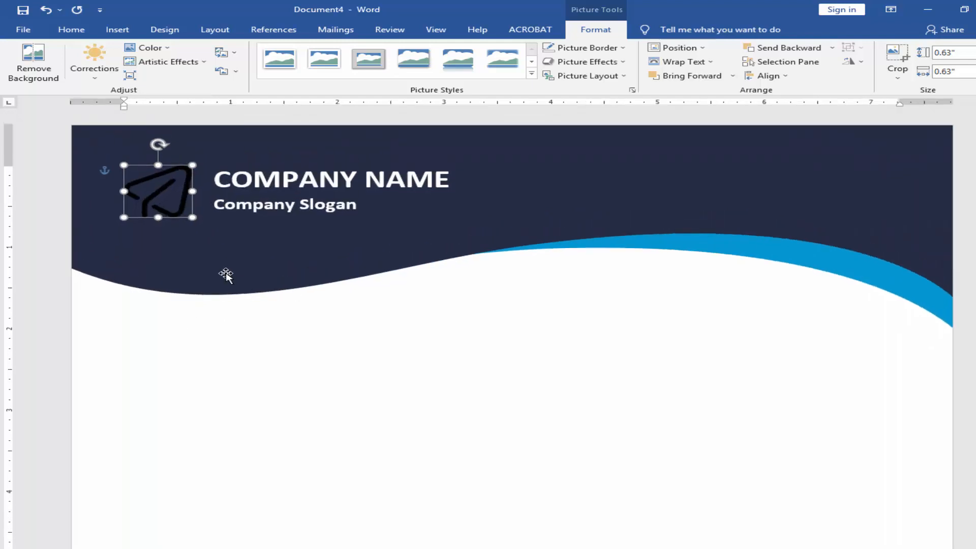
Step: Reduce the paper-plane logo to about 0.56 inches and nudge it slightly down and right to line up with the company text
{"action": "left_click_drag", "start_coordinate": [192, 218], "coordinate": [182, 198]}
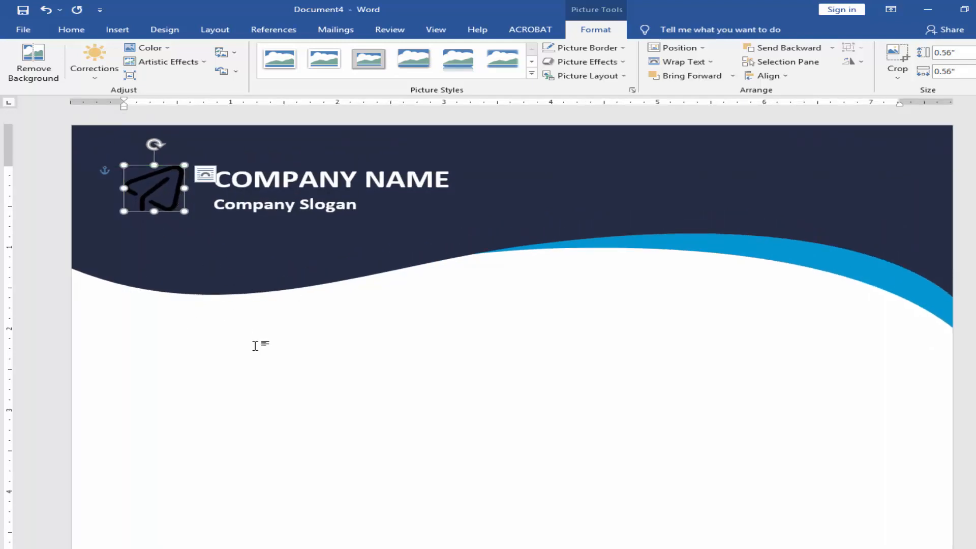
{"action": "key", "text": "ctrl+Down"}
{"action": "key", "text": "ctrl+Down"}
{"action": "key", "text": "ctrl+Right"}
{"action": "key", "text": "ctrl+Right"}
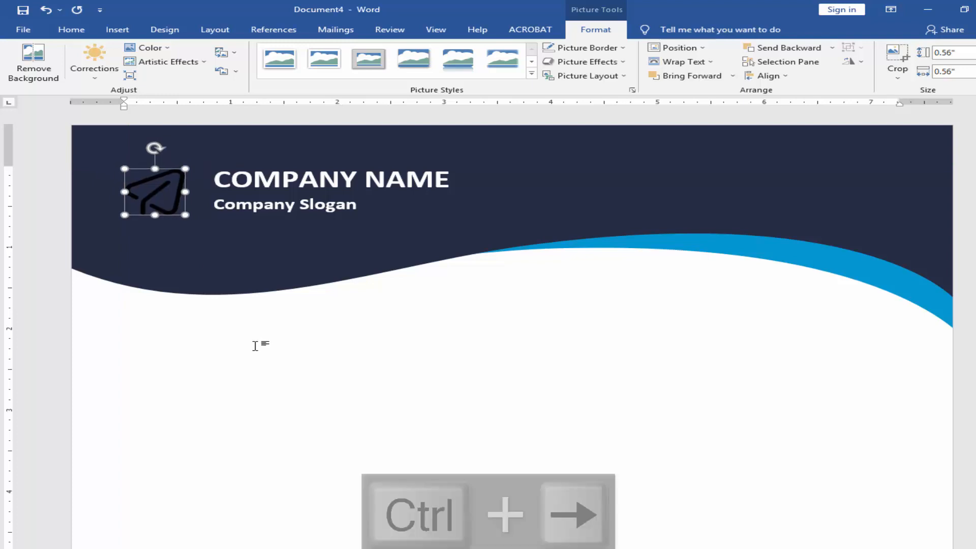
{"action": "key", "text": "ctrl+Down"}
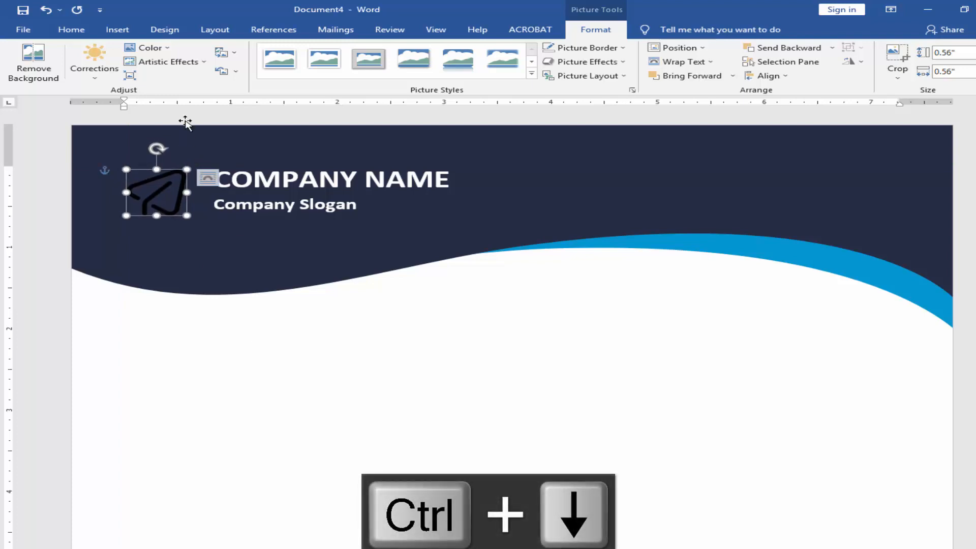
Step: Recolor the paper-plane logo to light gray, and raise its brightness and contrast to 100% to turn it white
{"action": "left_click", "coordinate": [168, 48]}
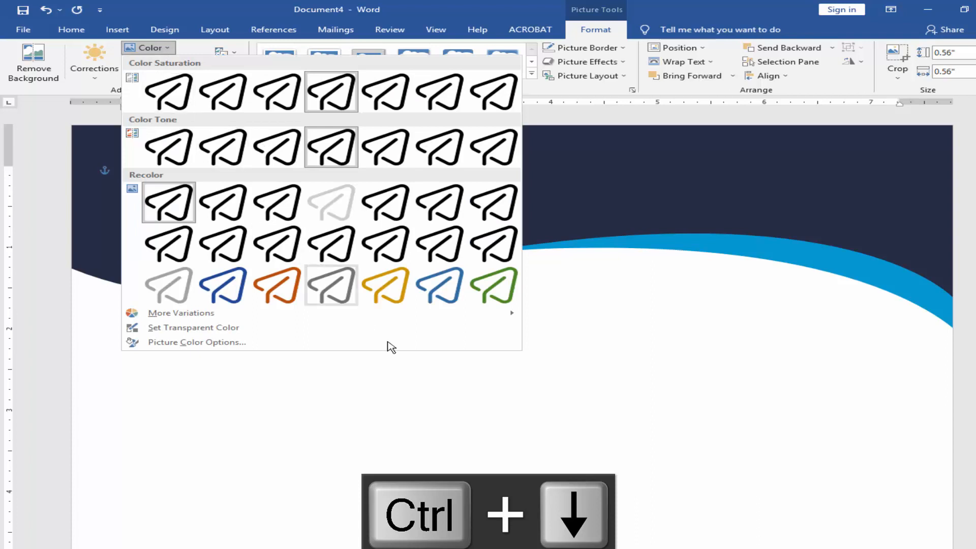
{"action": "left_click", "coordinate": [340, 208]}
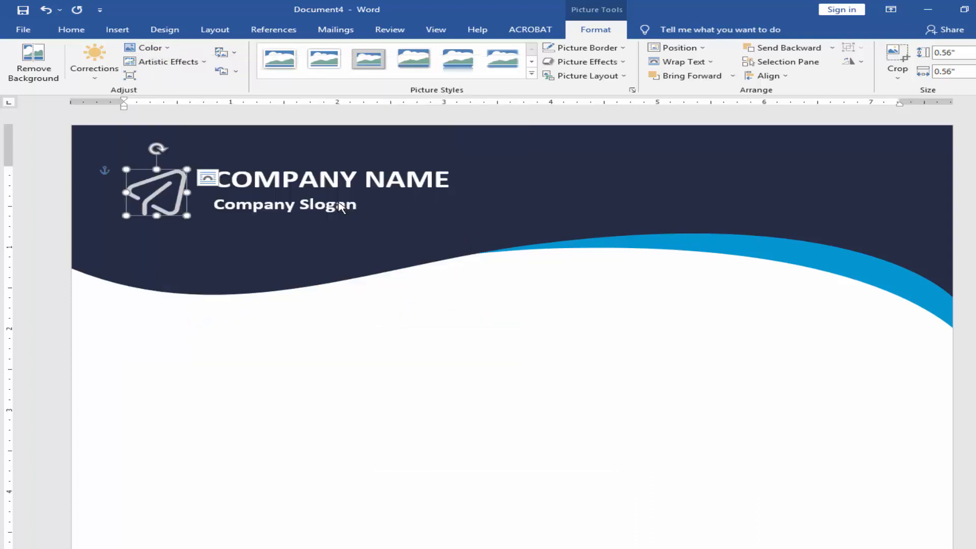
{"action": "left_click", "coordinate": [98, 80]}
{"action": "left_click", "coordinate": [179, 368]}
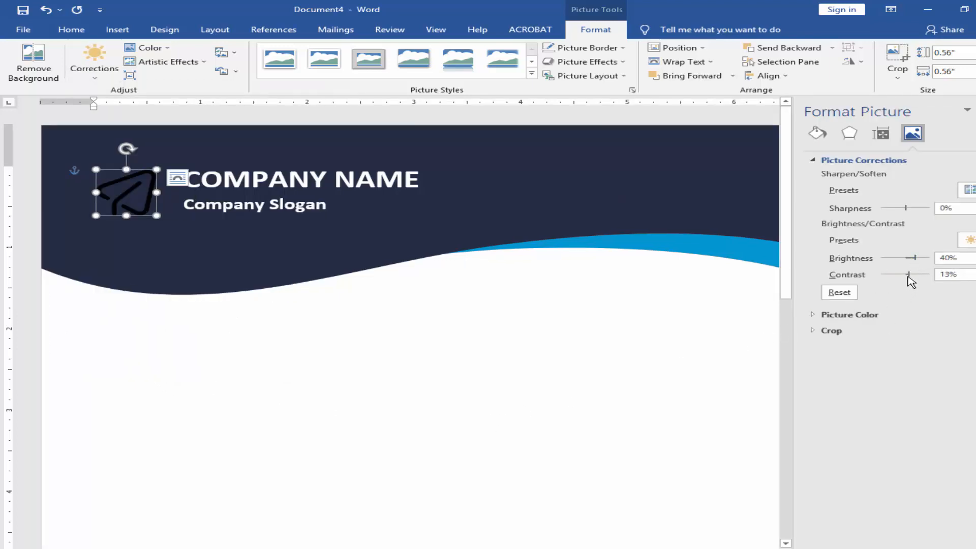
{"action": "left_click_drag", "start_coordinate": [914, 258], "coordinate": [964, 258]}
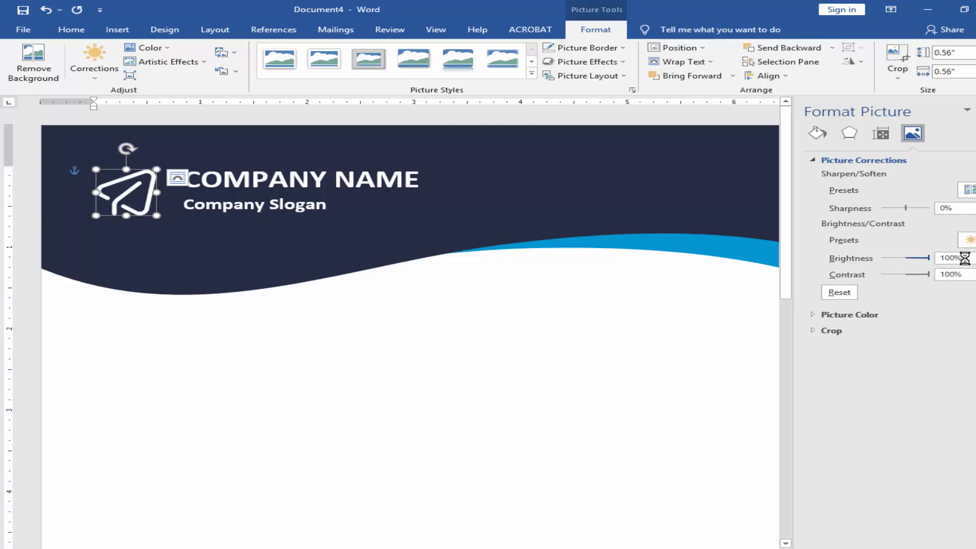
{"action": "left_click", "coordinate": [501, 313]}
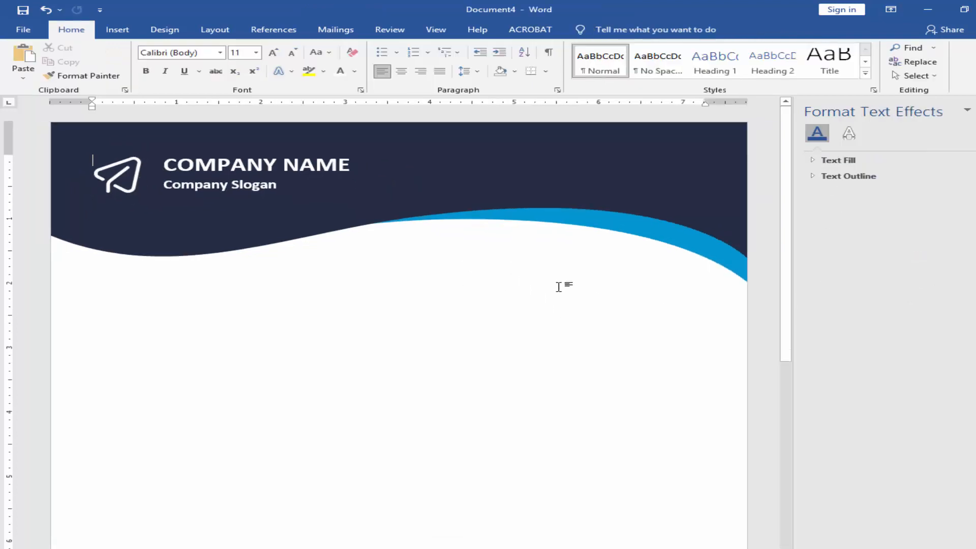
Step: Duplicate the company text box at the header's right end and replace its text with the address, phone and e-mail lines from Notepad
{"action": "left_click", "coordinate": [385, 149]}
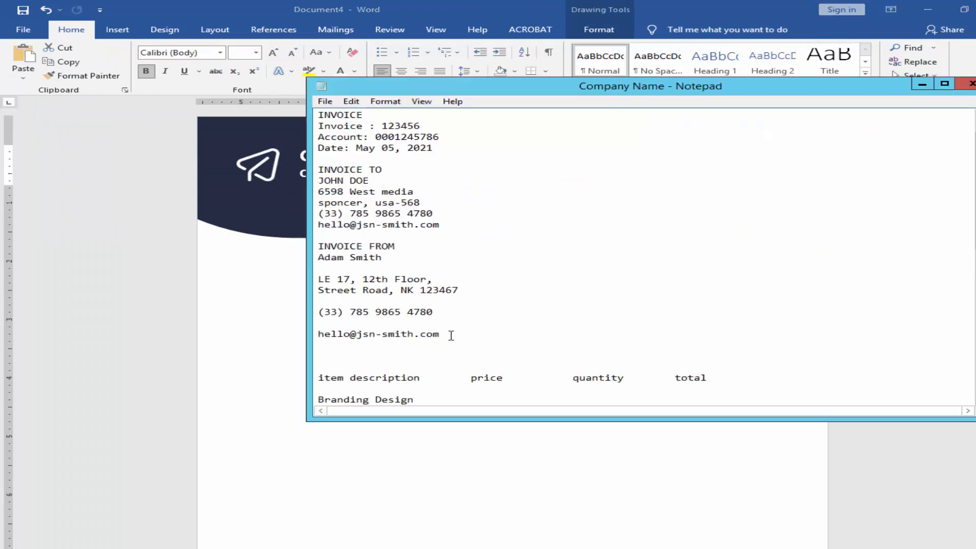
{"action": "key", "text": "ctrl+c"}
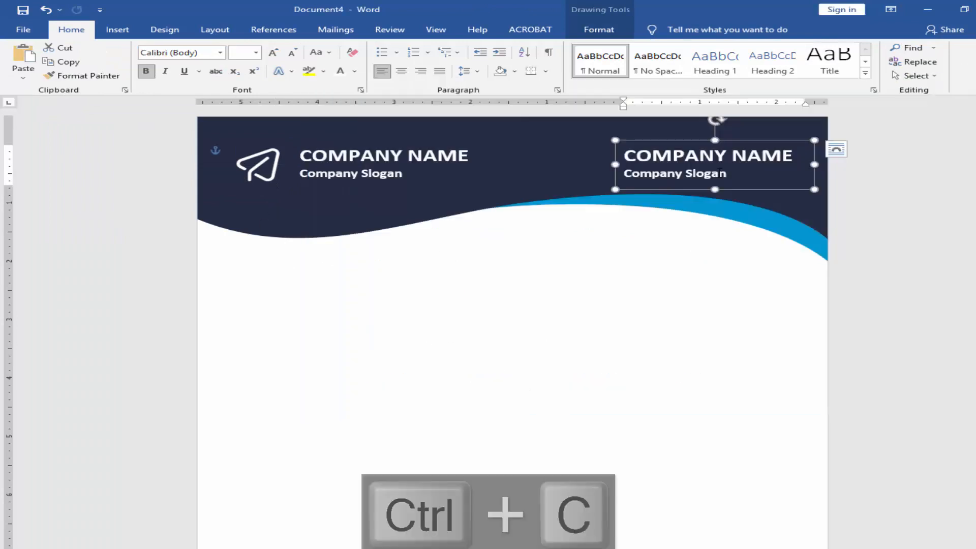
{"action": "key", "text": "ctrl+a"}
{"action": "key", "text": "ctrl+v"}
Step: Set the contact text to 11 pt, then move its text box up slightly and make it taller to fit every line
{"action": "key", "text": "ctrl+a"}
{"action": "left_click", "coordinate": [240, 53]}
{"action": "type", "text": "11"}
{"action": "key", "text": "Return"}
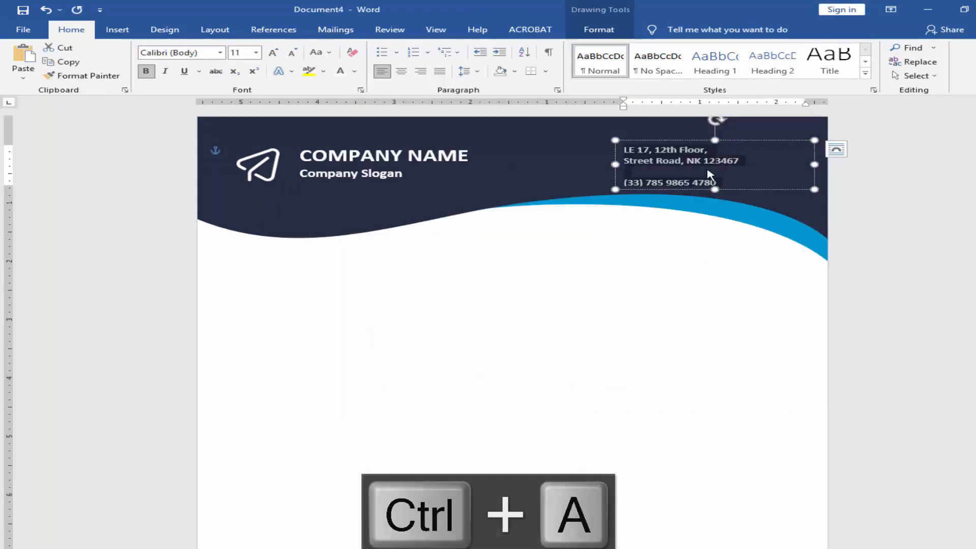
{"action": "left_click_drag", "start_coordinate": [737, 140], "coordinate": [740, 126]}
{"action": "left_click_drag", "start_coordinate": [718, 175], "coordinate": [718, 206]}
{"action": "left_click", "coordinate": [839, 135]}
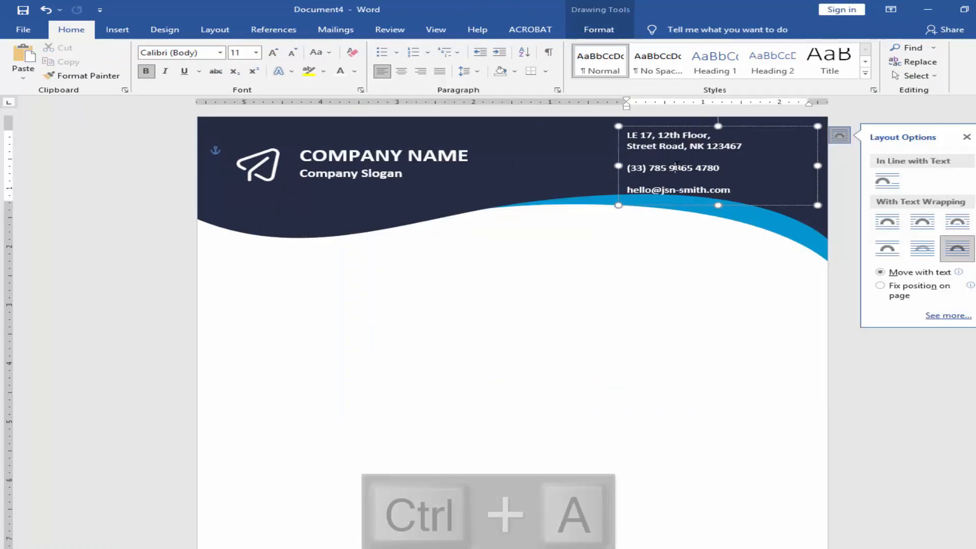
Step: Set the header's contact text to 10 pt and narrow its text box to fit the lines
{"action": "key", "text": "ctrl+a"}
{"action": "left_click", "coordinate": [239, 53]}
{"action": "type", "text": "10"}
{"action": "key", "text": "Return"}
{"action": "left_click_drag", "start_coordinate": [818, 166], "coordinate": [748, 161]}
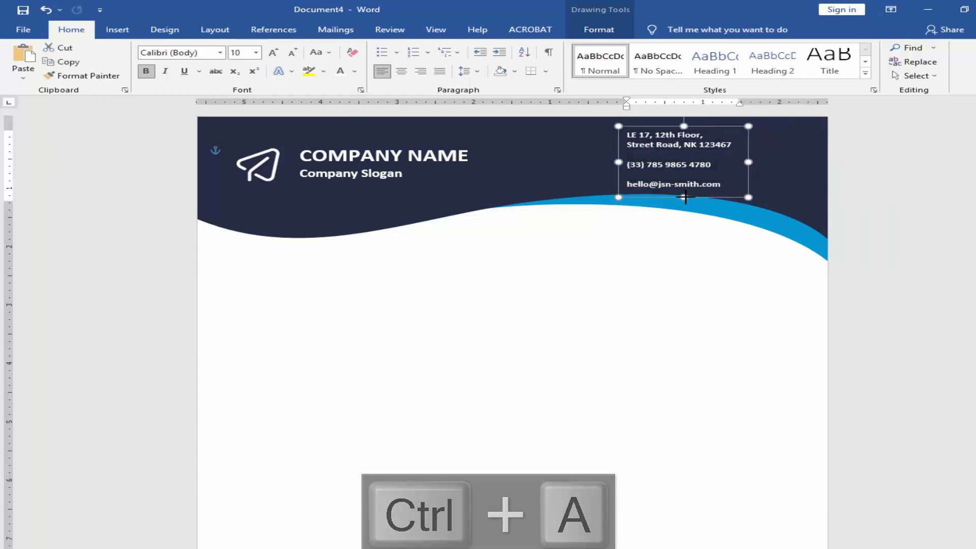
Step: Reduce the font size of the blank lines separating the address, phone and e-mail to tighten the spacing
{"action": "left_click", "coordinate": [650, 154]}
{"action": "key", "text": "ctrl+shift+comma"}
{"action": "key", "text": "ctrl+shift+comma"}
{"action": "key", "text": "ctrl+shift+comma"}
Step: Move the contact text box closer to the header's right edge and fine-tune its position slightly down and right
{"action": "left_click_drag", "start_coordinate": [728, 127], "coordinate": [771, 127]}
{"action": "left_click", "coordinate": [687, 126]}
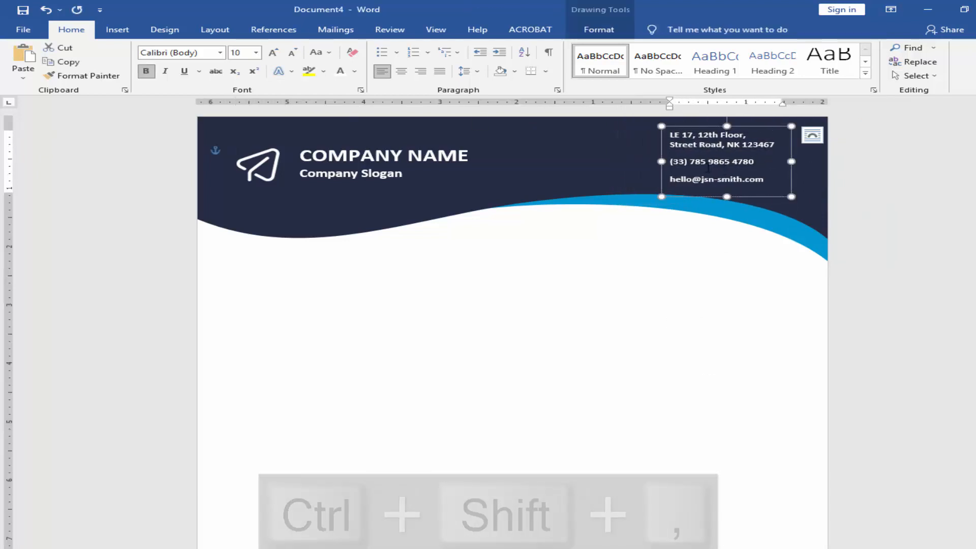
{"action": "key", "text": "ctrl+Down"}
{"action": "key", "text": "ctrl+Down"}
{"action": "key", "text": "ctrl+Down"}
{"action": "key", "text": "ctrl+Right"}
{"action": "key", "text": "ctrl+Right"}
{"action": "key", "text": "ctrl+Right"}
{"action": "key", "text": "ctrl+Right"}
{"action": "key", "text": "ctrl+Right"}
{"action": "key", "text": "ctrl+Right"}
{"action": "key", "text": "ctrl+Right"}
{"action": "key", "text": "ctrl+Right"}
{"action": "key", "text": "ctrl+Right"}
{"action": "key", "text": "ctrl+Right"}
{"action": "key", "text": "ctrl+Right"}
{"action": "key", "text": "ctrl+Right"}
{"action": "left_click", "coordinate": [617, 263]}
{"action": "scroll", "coordinate": [616, 263], "scroll_direction": "up", "scroll_amount": 2}
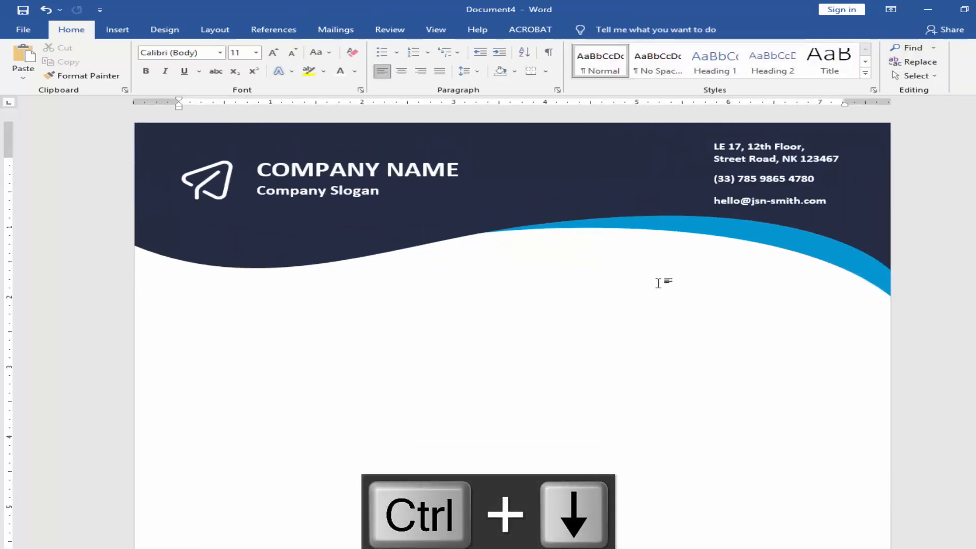
Step: Insert envelope, telephone and globe symbols side by side in the page body below the header
{"action": "left_click", "coordinate": [118, 31]}
{"action": "left_click", "coordinate": [882, 62]}
{"action": "left_click", "coordinate": [863, 81]}
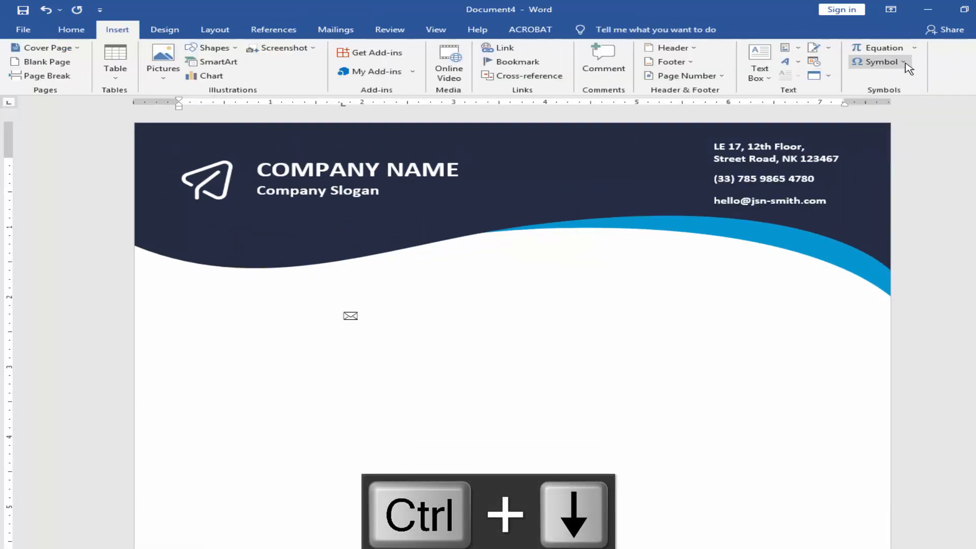
{"action": "left_click", "coordinate": [904, 63]}
{"action": "left_click", "coordinate": [885, 80]}
{"action": "left_click", "coordinate": [910, 62]}
{"action": "left_click", "coordinate": [909, 79]}
{"action": "scroll", "coordinate": [347, 330], "scroll_direction": "up", "scroll_amount": 4}
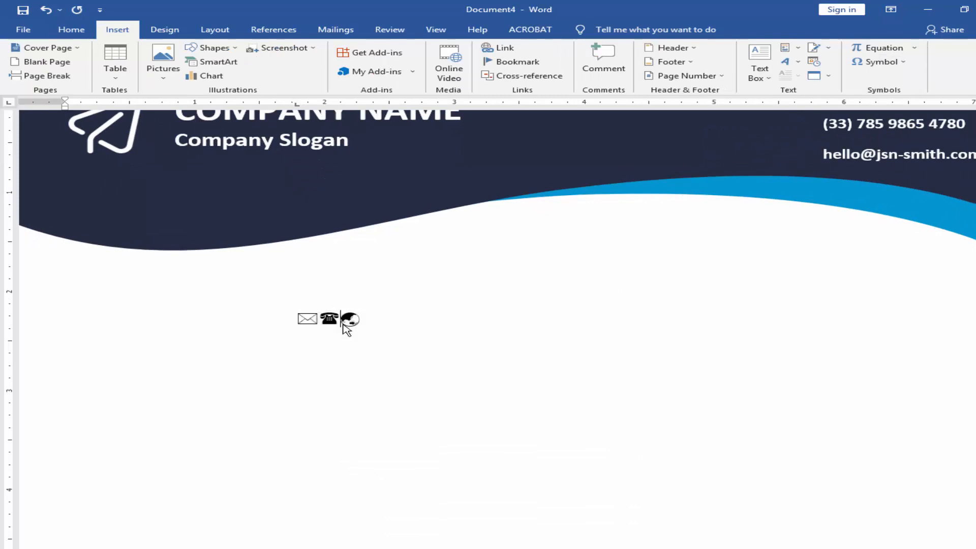
Step: Turn the envelope, telephone and globe symbols into separate WordArt objects
{"action": "left_click", "coordinate": [800, 62]}
{"action": "left_click", "coordinate": [794, 85]}
{"action": "left_click_drag", "start_coordinate": [295, 319], "coordinate": [317, 320]}
{"action": "left_click", "coordinate": [125, 31]}
{"action": "left_click", "coordinate": [797, 62]}
{"action": "left_click", "coordinate": [800, 85]}
{"action": "scroll", "coordinate": [682, 157], "scroll_direction": "down", "scroll_amount": 2}
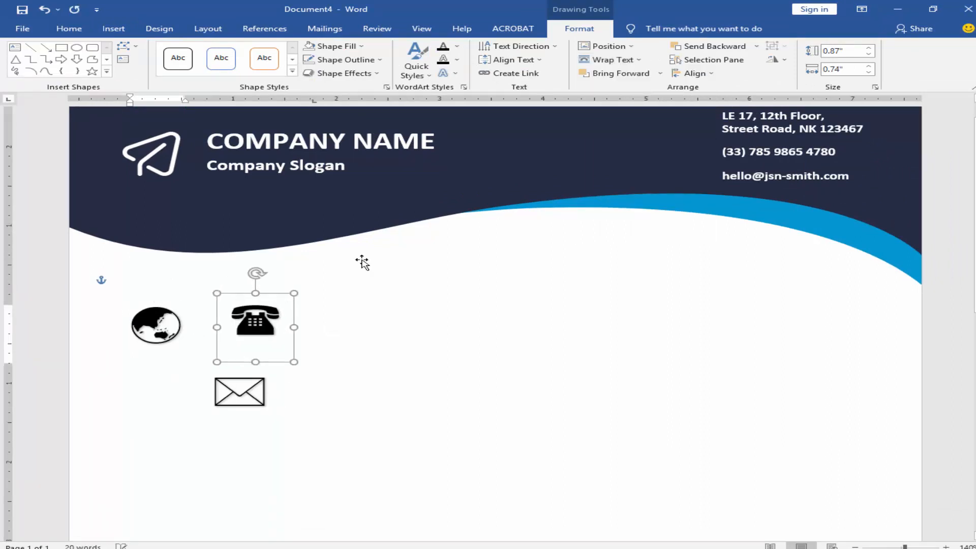
Step: Set the telephone and globe WordArt to wrap in front of text, and tighten the globe's box
{"action": "left_click", "coordinate": [610, 59]}
{"action": "left_click", "coordinate": [632, 160]}
{"action": "left_click", "coordinate": [147, 326]}
{"action": "left_click", "coordinate": [612, 60]}
{"action": "left_click", "coordinate": [632, 160]}
{"action": "left_click_drag", "start_coordinate": [193, 364], "coordinate": [190, 360]}
{"action": "left_click_drag", "start_coordinate": [134, 327], "coordinate": [178, 326]}
Step: Set the globe, telephone and envelope symbols to 18 pt
{"action": "left_click", "coordinate": [69, 28]}
{"action": "left_click", "coordinate": [217, 392]}
{"action": "left_click", "coordinate": [182, 332]}
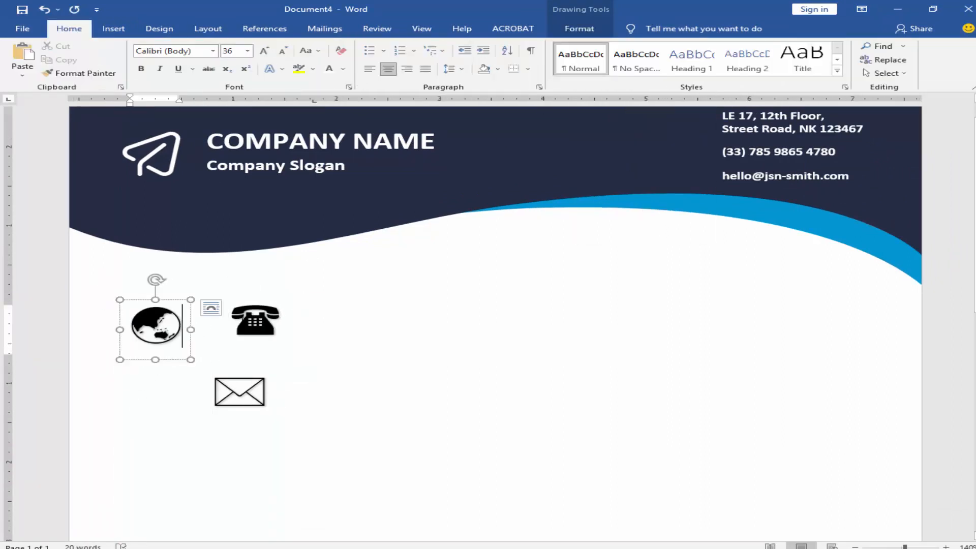
{"action": "left_click", "coordinate": [255, 322], "text": "shift"}
{"action": "left_click", "coordinate": [240, 392], "text": "shift"}
{"action": "left_click", "coordinate": [219, 53]}
{"action": "type", "text": "18"}
{"action": "key", "text": "Return"}
Step: Shrink the symbols' WordArt boxes to fit the smaller icons
{"action": "left_click", "coordinate": [234, 386]}
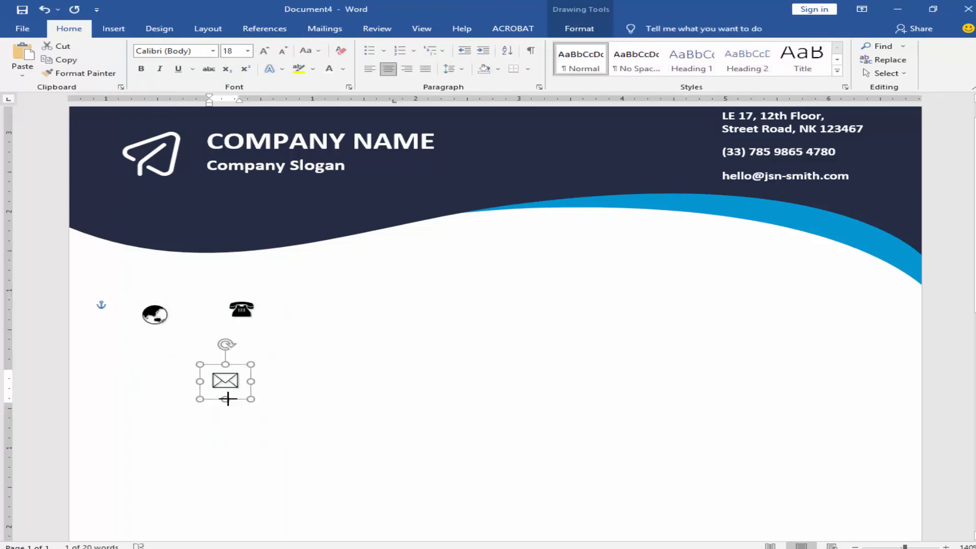
{"action": "left_click", "coordinate": [243, 329]}
{"action": "left_click", "coordinate": [154, 331]}
{"action": "left_click_drag", "start_coordinate": [191, 317], "coordinate": [172, 320]}
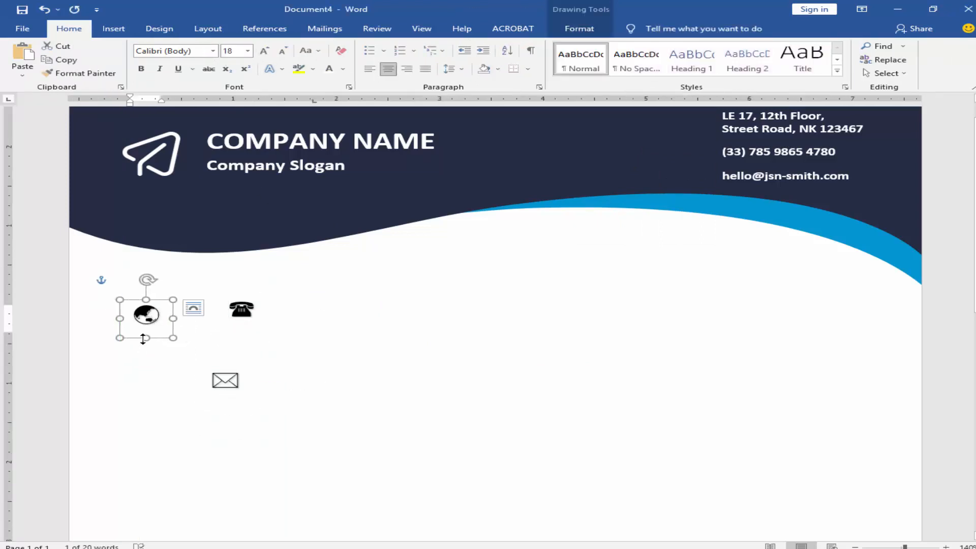
Step: Recolor the three contact symbols white and move them together up toward the header
{"action": "left_click", "coordinate": [226, 382]}
{"action": "left_click", "coordinate": [241, 309], "text": "shift"}
{"action": "left_click", "coordinate": [146, 314], "text": "shift"}
{"action": "left_click_drag", "start_coordinate": [251, 296], "coordinate": [586, 149]}
Step: Place the telephone icon just before the phone number in the header and nudge it level with that line
{"action": "left_click", "coordinate": [594, 223]}
{"action": "left_click_drag", "start_coordinate": [589, 213], "coordinate": [696, 195]}
{"action": "key", "text": "Down"}
{"action": "key", "text": "Down"}
{"action": "key", "text": "ctrl+Up"}
{"action": "key", "text": "ctrl+Up"}
{"action": "key", "text": "ctrl+Up"}
{"action": "key", "text": "ctrl+Up"}
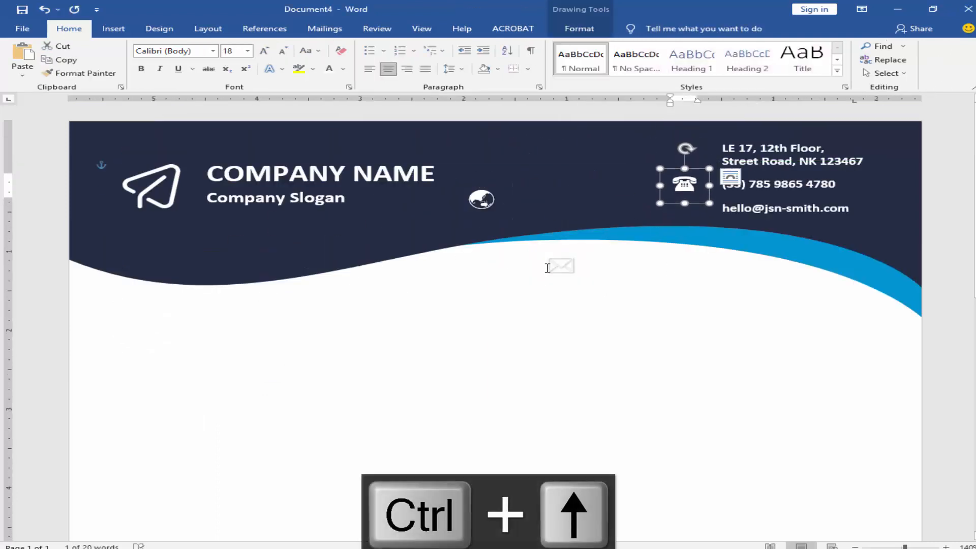
Step: Place the envelope icon beside the e-mail line and the globe icon beside the address in the header
{"action": "left_click", "coordinate": [550, 267]}
{"action": "left_click_drag", "start_coordinate": [581, 258], "coordinate": [713, 200]}
{"action": "left_click_drag", "start_coordinate": [494, 184], "coordinate": [702, 137]}
{"action": "key", "text": "ctrl+Down"}
{"action": "key", "text": "ctrl+Down"}
Step: Align the globe, telephone and envelope icons on a common vertical center line
{"action": "left_click", "coordinate": [685, 184], "text": "shift"}
{"action": "left_click", "coordinate": [693, 209], "text": "shift"}
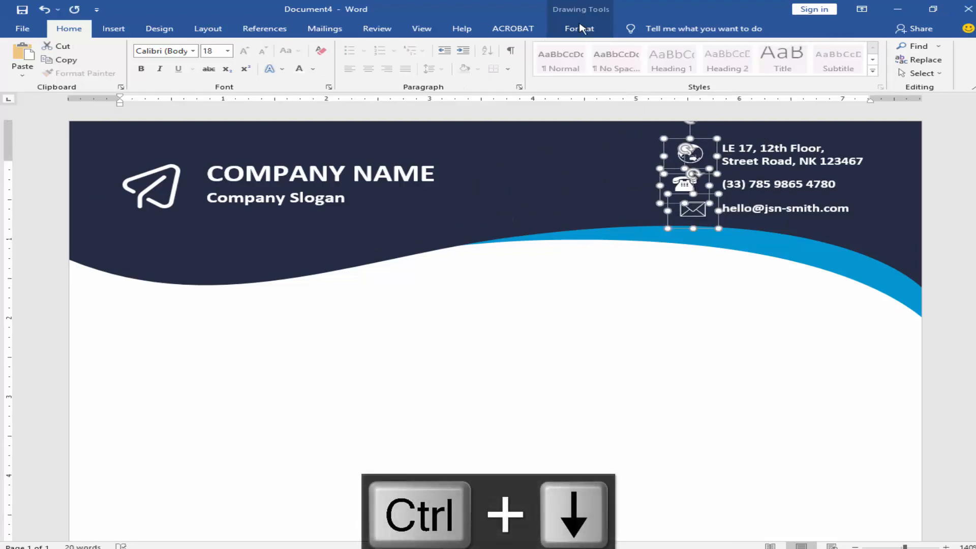
{"action": "left_click", "coordinate": [582, 29]}
{"action": "left_click", "coordinate": [713, 75]}
{"action": "left_click", "coordinate": [719, 102]}
{"action": "left_click", "coordinate": [714, 298]}
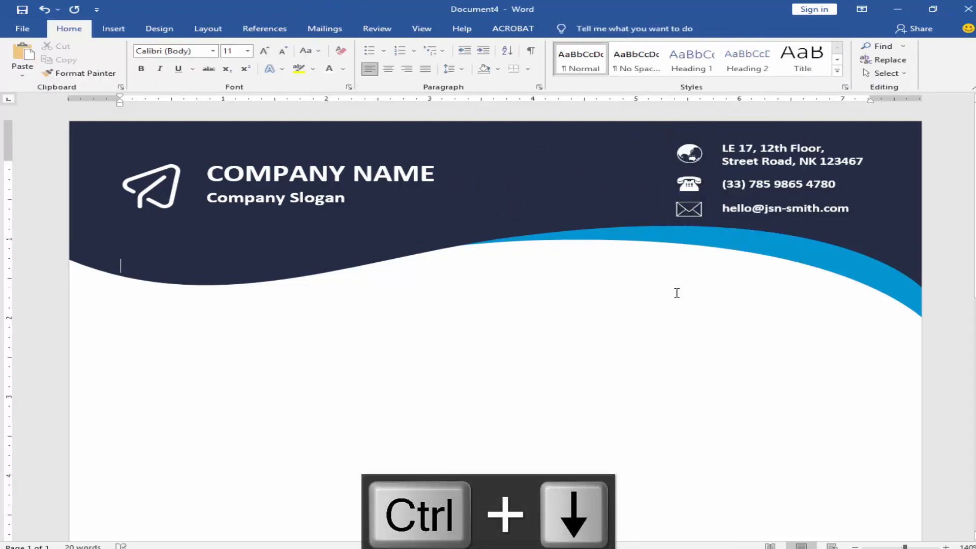
Step: Duplicate the contact text box into the white area below the header, toward the page's left half
{"action": "scroll", "coordinate": [321, 297], "scroll_direction": "down", "scroll_amount": 3}
{"action": "left_click", "coordinate": [721, 136]}
{"action": "left_click_drag", "start_coordinate": [721, 130], "coordinate": [388, 355]}
{"action": "left_click_drag", "start_coordinate": [358, 356], "coordinate": [295, 275]}
Step: Set the duplicated contact text to 11 pt and color it black
{"action": "left_click", "coordinate": [325, 310]}
{"action": "key", "text": "ctrl+a"}
{"action": "left_click", "coordinate": [231, 52]}
{"action": "type", "text": "11"}
{"action": "key", "text": "Return"}
{"action": "left_click", "coordinate": [343, 69]}
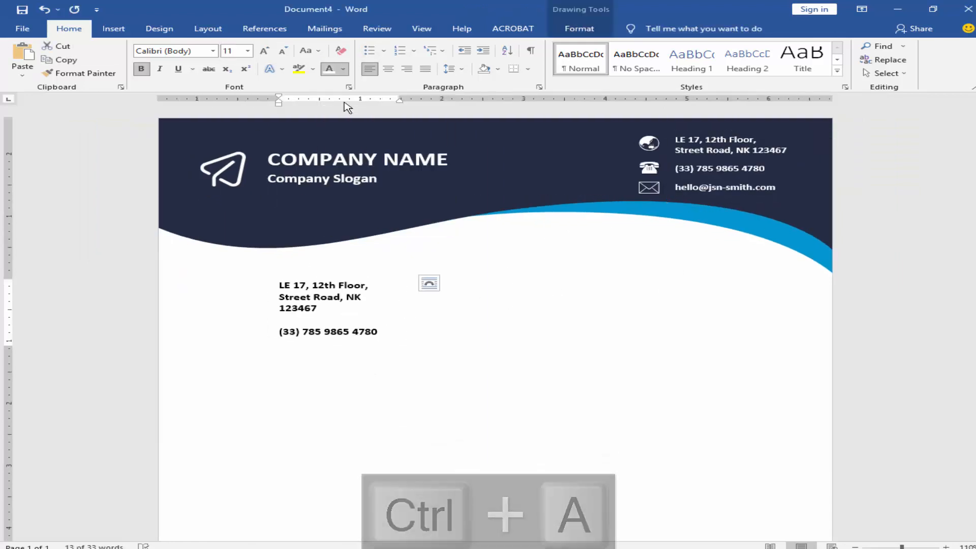
{"action": "left_click", "coordinate": [344, 104]}
Step: Remove the bold from the duplicated contact text, make its box taller, and delete the blank lines between entries
{"action": "left_click", "coordinate": [337, 309]}
{"action": "key", "text": "ctrl+a"}
{"action": "key", "text": "ctrl+b"}
{"action": "left_click_drag", "start_coordinate": [342, 356], "coordinate": [342, 375]}
{"action": "left_click", "coordinate": [319, 331]}
{"action": "key", "text": "BackSpace"}
{"action": "left_click", "coordinate": [317, 308]}
{"action": "key", "text": "BackSpace"}
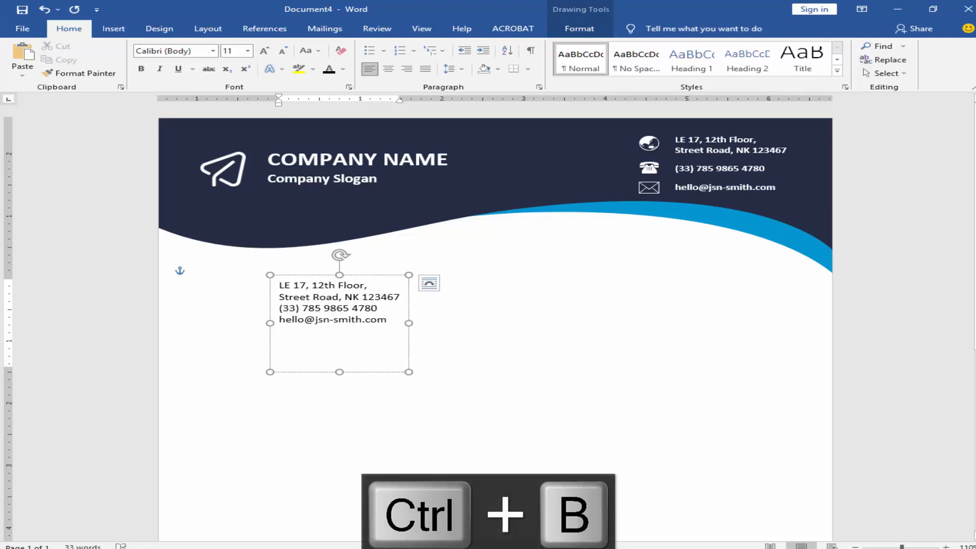
Step: Copy the "INVOICE TO" customer details from Notepad and replace the duplicated contact text with them
{"action": "left_click", "coordinate": [458, 547]}
{"action": "left_click_drag", "start_coordinate": [428, 218], "coordinate": [308, 163]}
{"action": "key", "text": "ctrl+c"}
{"action": "left_click", "coordinate": [278, 326]}
{"action": "left_click_drag", "start_coordinate": [389, 324], "coordinate": [274, 285]}
{"action": "key", "text": "ctrl+v"}
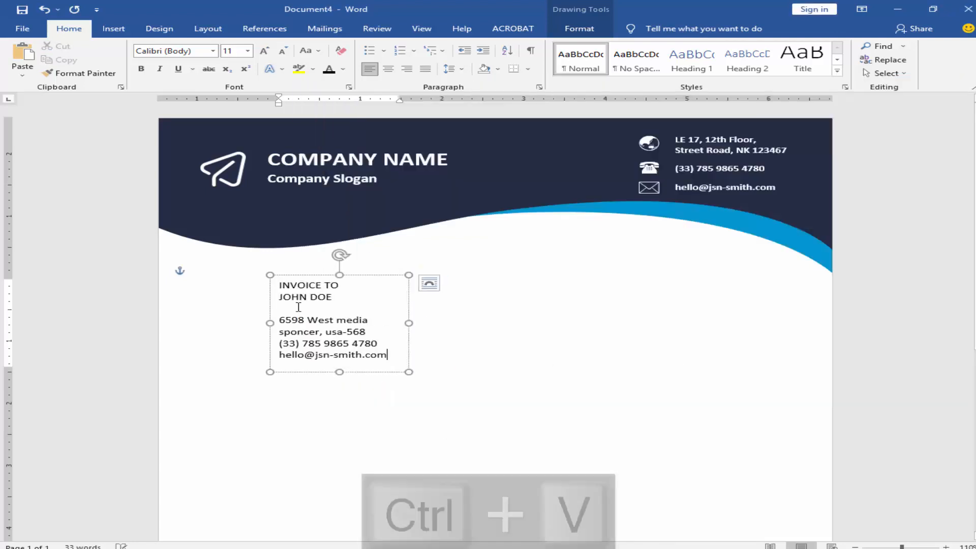
Step: Delete the blank line below the customer name, and make the "INVOICE TO" line 12 pt bold
{"action": "left_click", "coordinate": [298, 307]}
{"action": "key", "text": "BackSpace"}
{"action": "left_click_drag", "start_coordinate": [349, 286], "coordinate": [277, 285]}
{"action": "key", "text": "ctrl+b"}
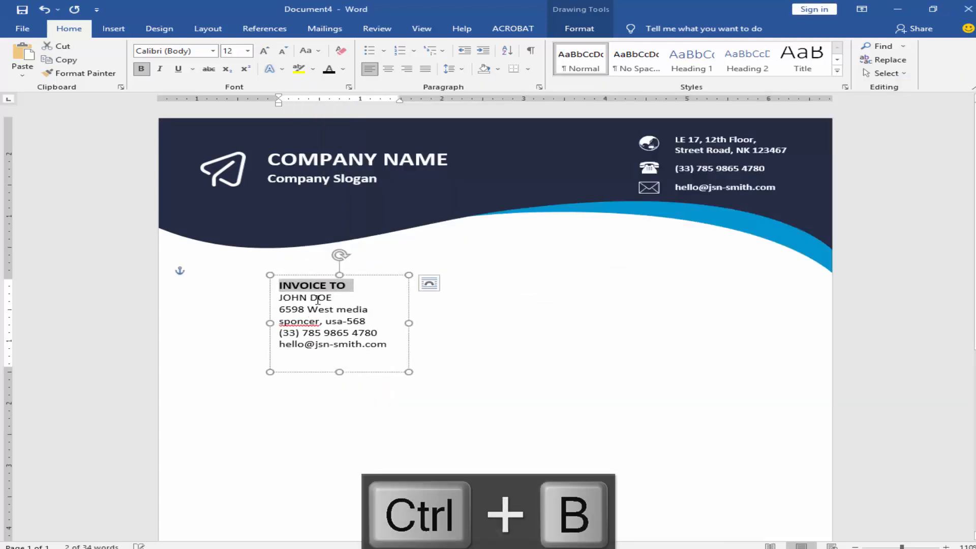
Step: Enlarge the customer name line by four size steps and make it bold
{"action": "left_click_drag", "start_coordinate": [333, 297], "coordinate": [278, 297]}
{"action": "key", "text": "ctrl+shift+period"}
{"action": "key", "text": "ctrl+shift+period"}
{"action": "key", "text": "ctrl+shift+period"}
{"action": "key", "text": "ctrl+shift+period"}
{"action": "key", "text": "ctrl+b"}
Step: Shorten the customer details box slightly and move it left so it starts under the company logo
{"action": "left_click", "coordinate": [358, 328]}
{"action": "left_click_drag", "start_coordinate": [340, 372], "coordinate": [339, 364]}
{"action": "left_click_drag", "start_coordinate": [295, 275], "coordinate": [223, 270]}
{"action": "left_click", "coordinate": [376, 325]}
{"action": "left_click", "coordinate": [277, 311]}
{"action": "left_click", "coordinate": [282, 268]}
Step: Duplicate the customer details box toward the page's right side and replace its text with "INVOICE"
{"action": "left_click_drag", "start_coordinate": [283, 266], "coordinate": [673, 268]}
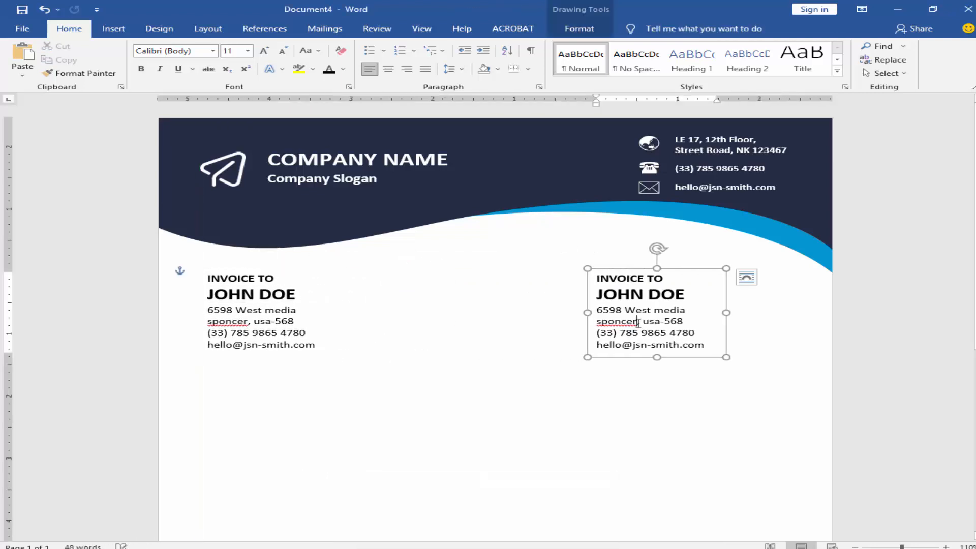
{"action": "key", "text": "ctrl+a"}
{"action": "key", "text": "ctrl+c"}
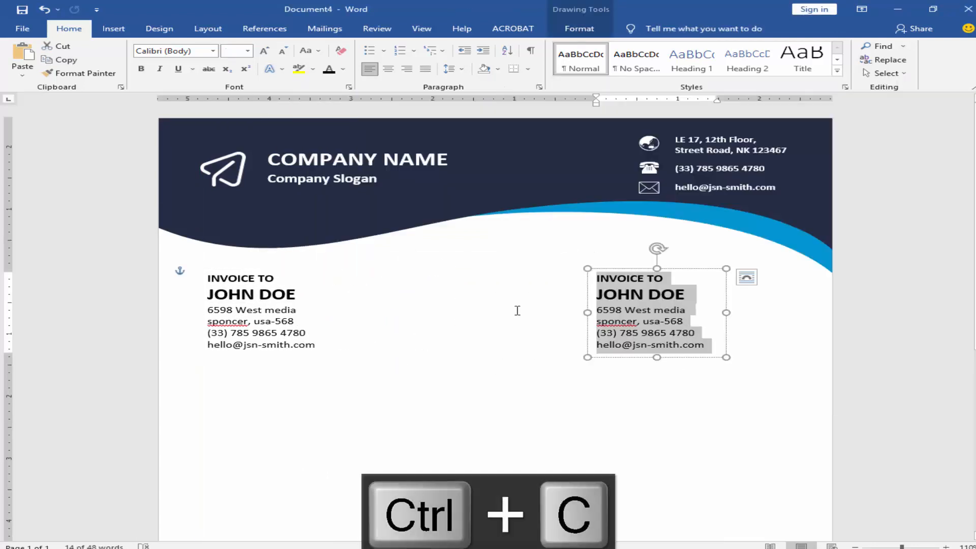
{"action": "key", "text": "ctrl+v"}
{"action": "triple_click", "coordinate": [631, 279]}
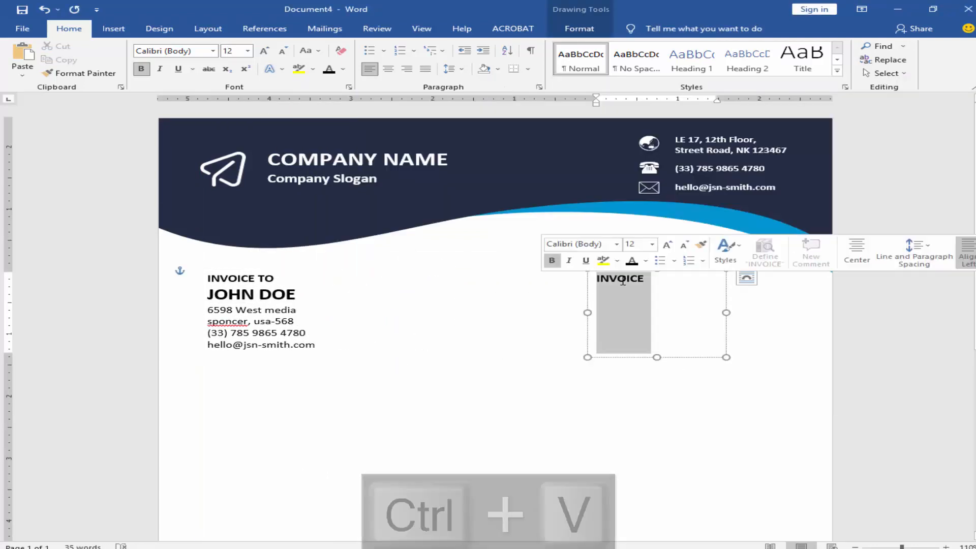
Step: Enlarge the "INVOICE" heading to 48 pt and widen its text box on both sides
{"action": "key", "text": "ctrl+shift+period"}
{"action": "key", "text": "ctrl+shift+period"}
{"action": "key", "text": "ctrl+shift+period"}
{"action": "key", "text": "ctrl+shift+period"}
{"action": "key", "text": "ctrl+shift+period"}
{"action": "key", "text": "ctrl+shift+period"}
{"action": "key", "text": "ctrl+shift+period"}
{"action": "key", "text": "ctrl+shift+period"}
{"action": "key", "text": "ctrl+shift+period"}
{"action": "key", "text": "ctrl+shift+period"}
{"action": "left_click_drag", "start_coordinate": [726, 312], "coordinate": [791, 308]}
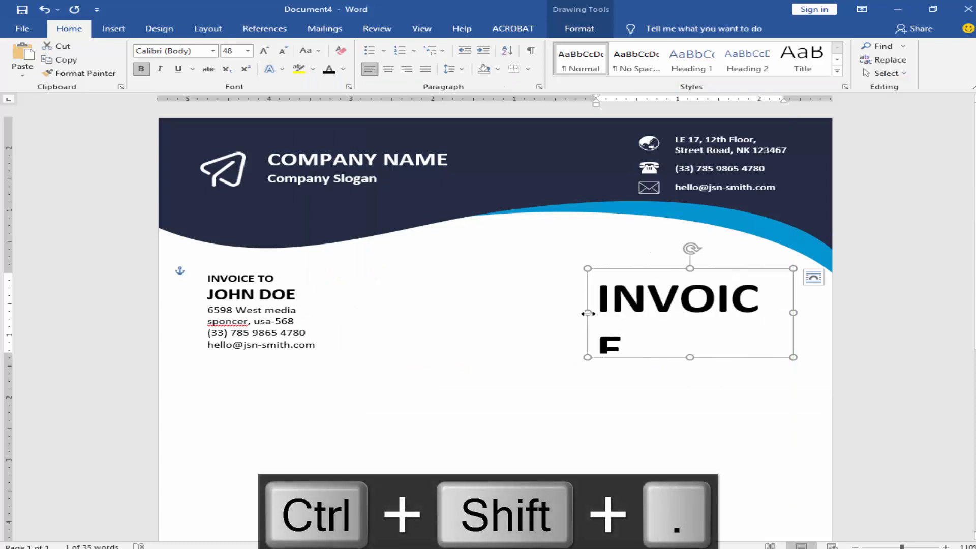
{"action": "left_click_drag", "start_coordinate": [588, 312], "coordinate": [569, 312]}
Step: Shorten the "INVOICE" box, move it up and to the left, and reduce its text to 40 pt
{"action": "left_click_drag", "start_coordinate": [682, 357], "coordinate": [680, 323]}
{"action": "left_click_drag", "start_coordinate": [680, 269], "coordinate": [611, 247]}
{"action": "triple_click", "coordinate": [634, 276]}
{"action": "key", "text": "ctrl+shift+comma"}
{"action": "key", "text": "ctrl+shift+comma"}
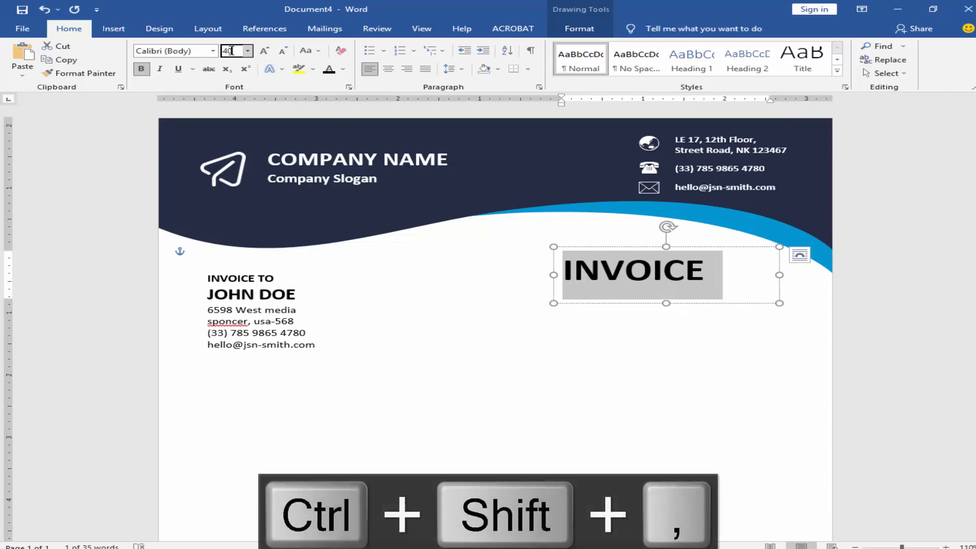
Step: Shorten the "INVOICE" heading box slightly, place a copy directly beneath it, and select the copy's text
{"action": "left_click", "coordinate": [647, 302]}
{"action": "left_click_drag", "start_coordinate": [647, 302], "coordinate": [647, 296]}
{"action": "left_click_drag", "start_coordinate": [674, 247], "coordinate": [682, 295]}
{"action": "triple_click", "coordinate": [643, 320]}
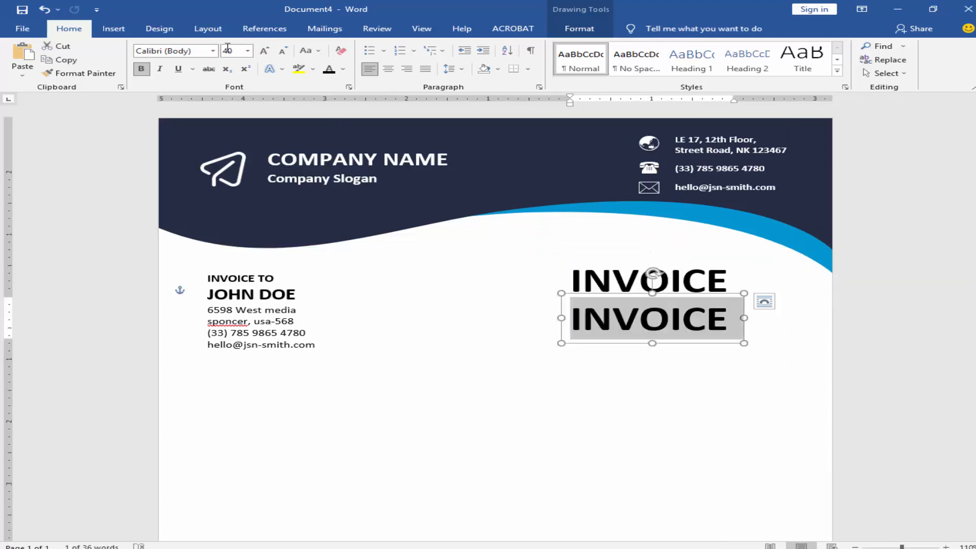
Step: Make the copied box's text 11 pt and non-bold, and replace it with the invoice, account and date lines from the Notepad file
{"action": "left_click", "coordinate": [230, 50]}
{"action": "type", "text": "11"}
{"action": "key", "text": "Return"}
{"action": "key", "text": "ctrl+b"}
{"action": "key", "text": "alt+Tab"}
{"action": "left_click_drag", "start_coordinate": [419, 144], "coordinate": [307, 122]}
{"action": "key", "text": "ctrl+c"}
{"action": "key", "text": "alt+Tab"}
{"action": "key", "text": "ctrl+v"}
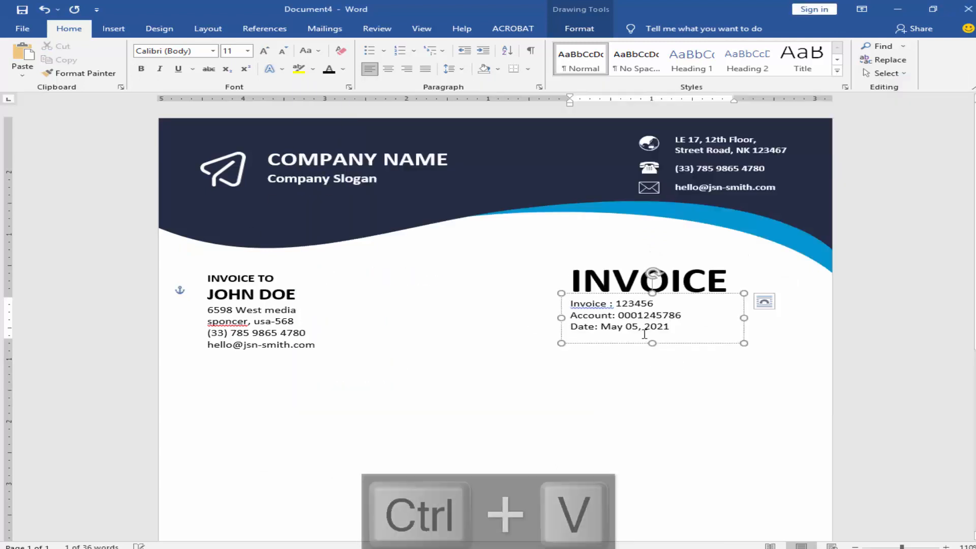
Step: Bold the invoice, account and date lines, set their line spacing to 1.5 lines, and nudge the box down
{"action": "left_click_drag", "start_coordinate": [672, 327], "coordinate": [569, 304]}
{"action": "key", "text": "ctrl+b"}
{"action": "right_click", "coordinate": [632, 316]}
{"action": "left_click", "coordinate": [682, 397]}
{"action": "left_click", "coordinate": [580, 301]}
{"action": "left_click", "coordinate": [534, 312]}
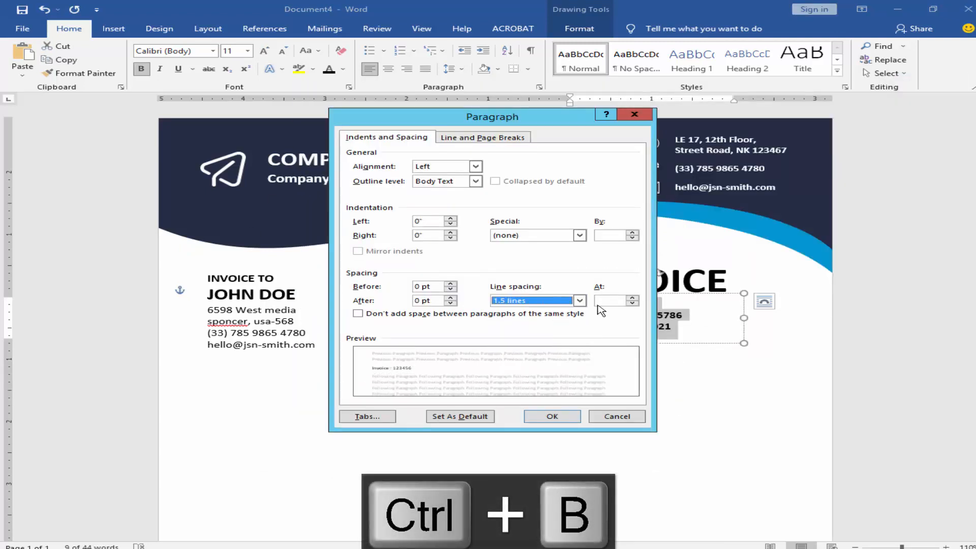
{"action": "key", "text": "Return"}
{"action": "key", "text": "ctrl+Down"}
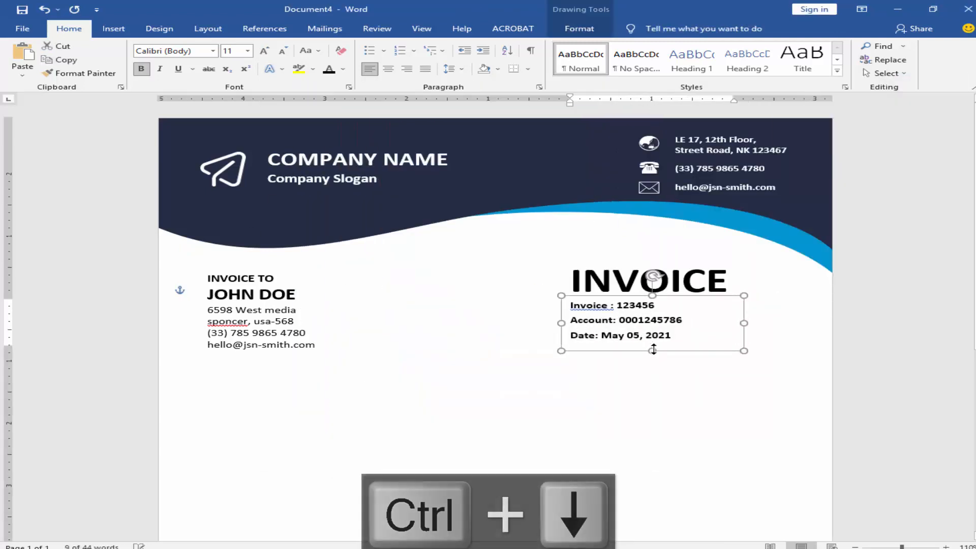
Step: Insert a tab after the Invoice, Account and Date labels so the colons and values align in one column
{"action": "key", "text": "ctrl+Tab"}
{"action": "left_click", "coordinate": [614, 320]}
{"action": "key", "text": "ctrl+Tab"}
{"action": "left_click", "coordinate": [598, 335]}
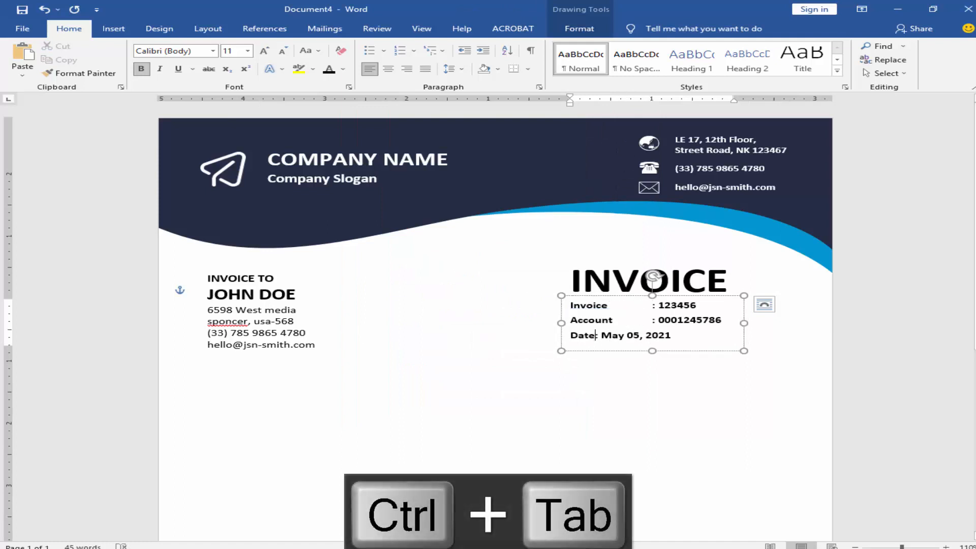
{"action": "key", "text": "ctrl+Tab"}
Step: Move the invoice details box slightly further below the "INVOICE" heading and deselect it
{"action": "left_click", "coordinate": [639, 350]}
{"action": "left_click", "coordinate": [635, 304]}
{"action": "left_click_drag", "start_coordinate": [634, 299], "coordinate": [634, 303]}
{"action": "left_click", "coordinate": [612, 396]}
Step: Insert a table with four columns and eight rows below the customer and invoice details
{"action": "scroll", "coordinate": [609, 394], "scroll_direction": "down", "scroll_amount": 2}
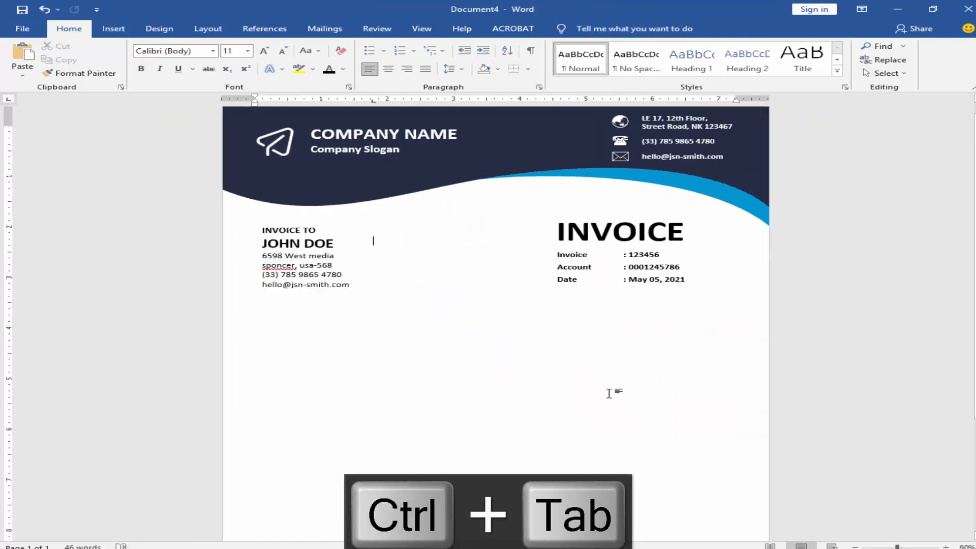
{"action": "left_click", "coordinate": [113, 29]}
{"action": "left_click", "coordinate": [121, 79]}
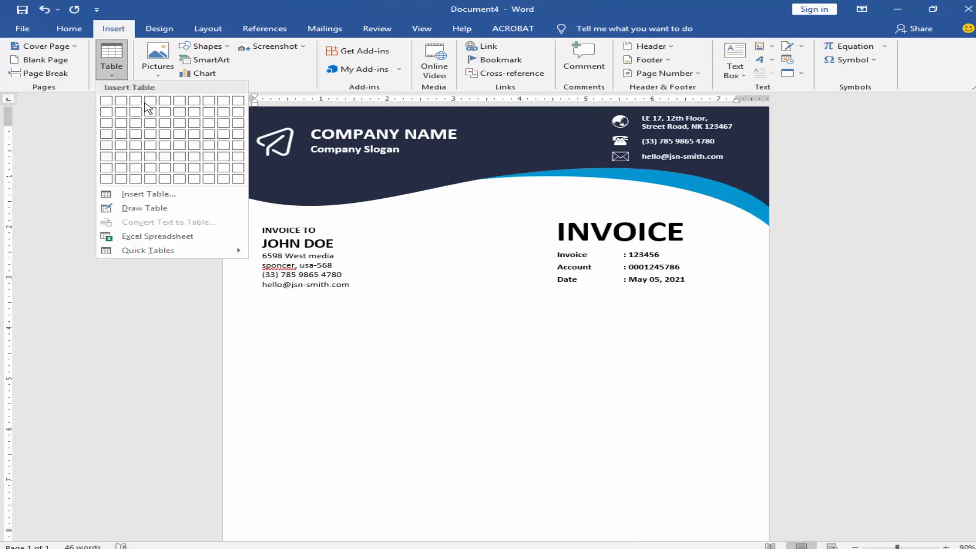
{"action": "left_click", "coordinate": [150, 179]}
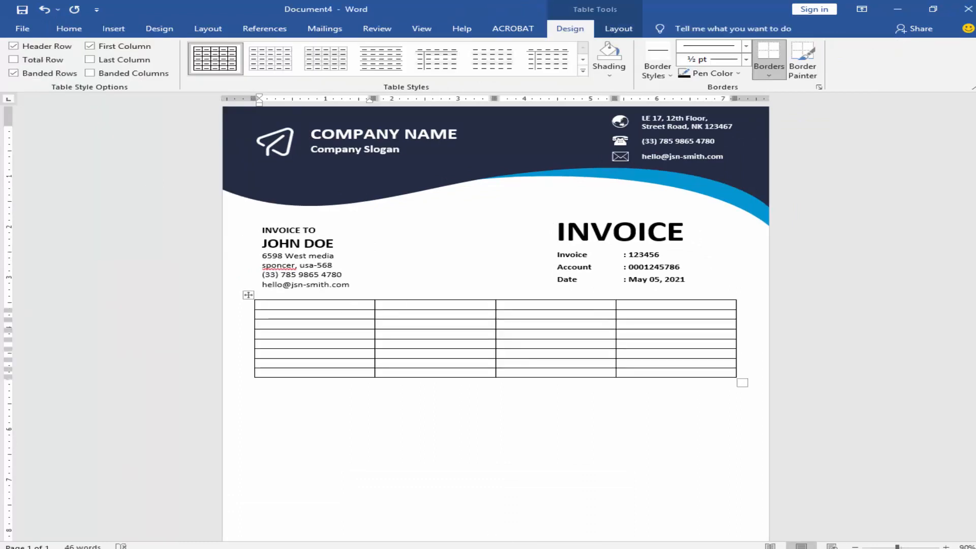
Step: Fill the table's header row with "item description", "price", "quantity" and "total", copied from the Notepad file
{"action": "key", "text": "alt+Tab"}
{"action": "scroll", "coordinate": [394, 328], "scroll_direction": "down", "scroll_amount": 2}
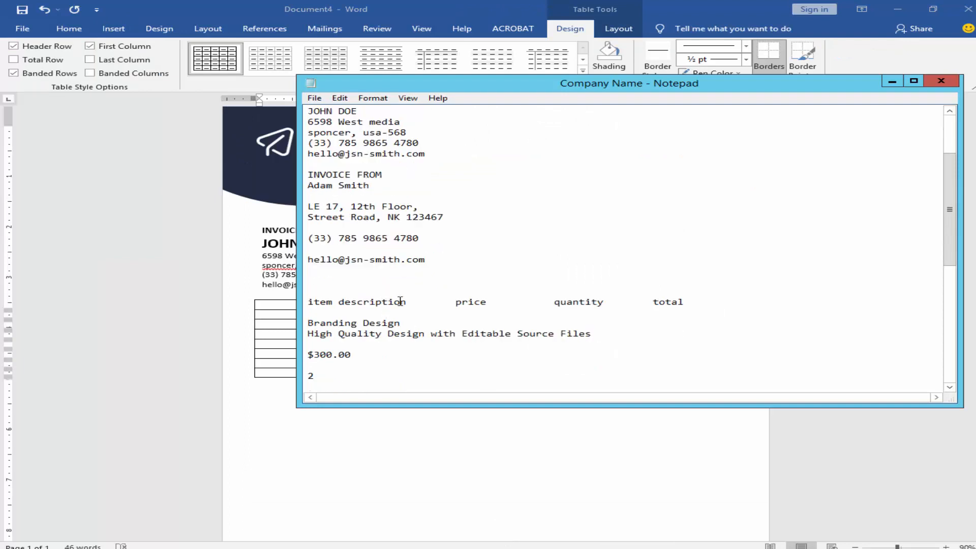
{"action": "key", "text": "ctrl+c"}
{"action": "left_click", "coordinate": [268, 307]}
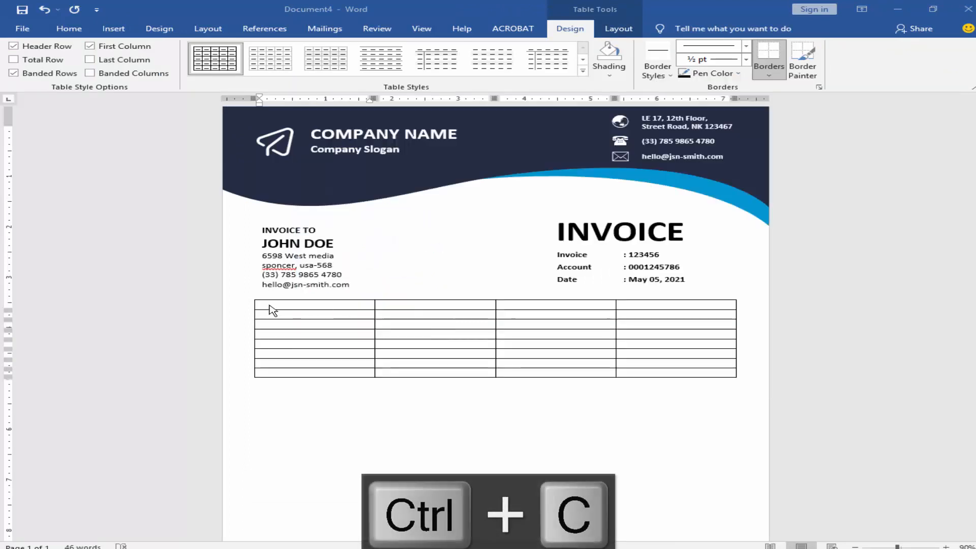
{"action": "key", "text": "alt+Tab"}
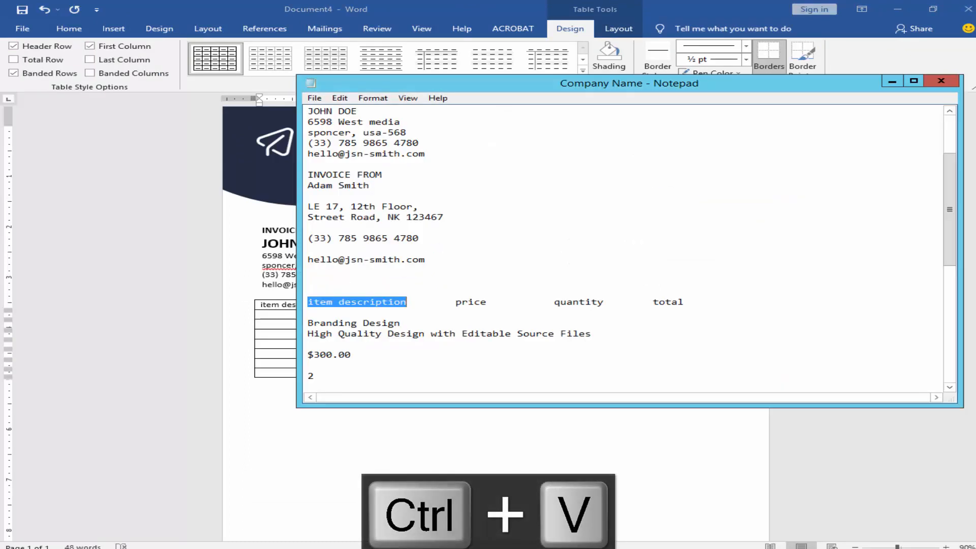
{"action": "double_click", "coordinate": [470, 301]}
{"action": "key", "text": "alt+Tab"}
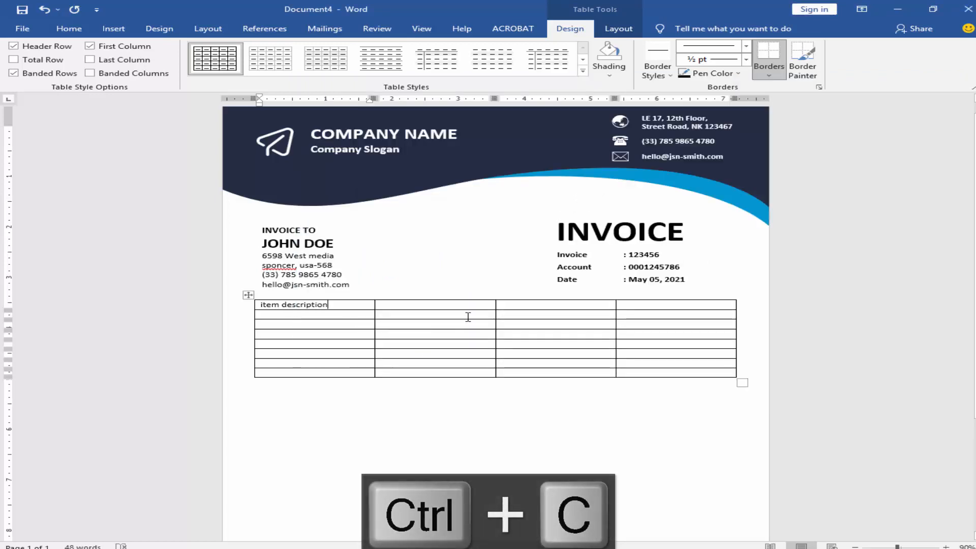
{"action": "key", "text": "alt+Tab"}
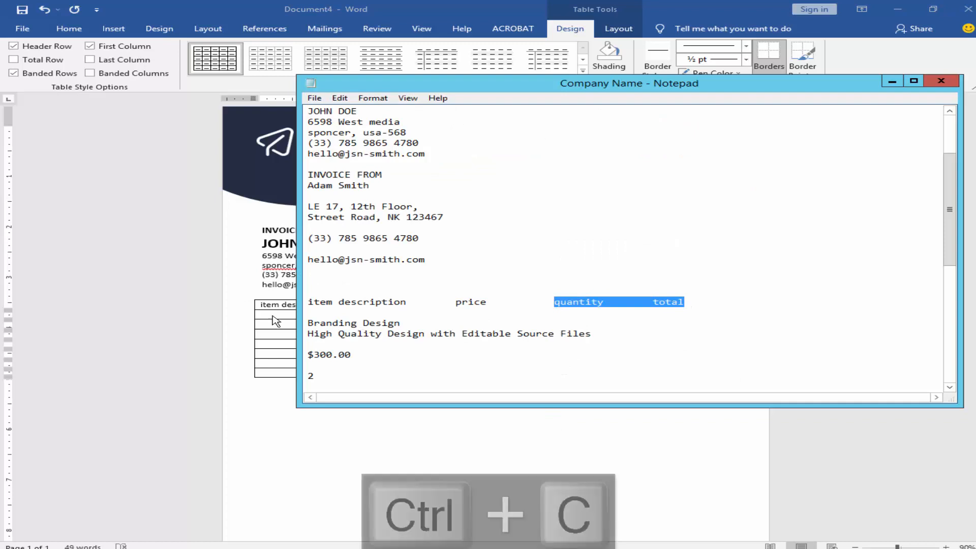
{"action": "key", "text": "alt+Tab"}
{"action": "left_click_drag", "start_coordinate": [552, 305], "coordinate": [657, 307]}
{"action": "key", "text": "ctrl+v"}
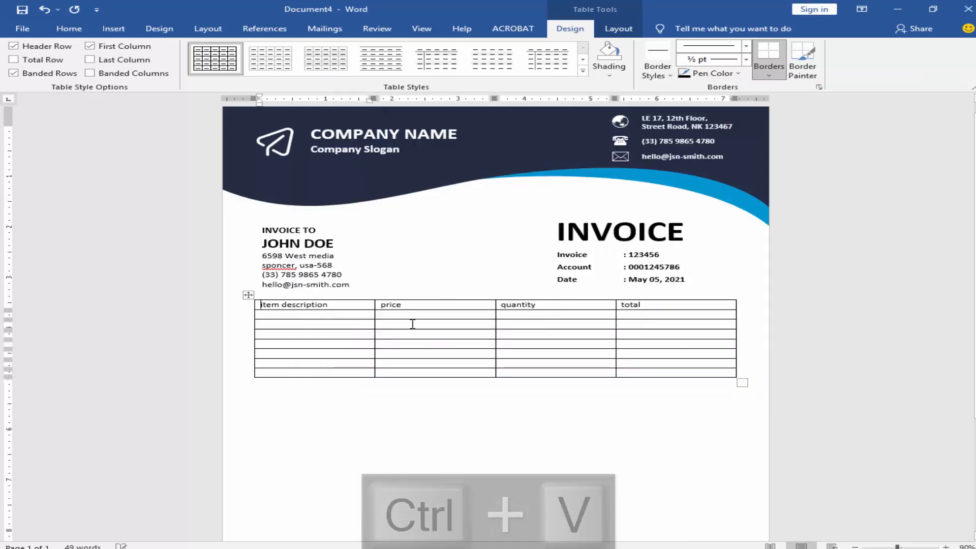
Step: Copy "Branding Design" and "High Quality Design with Editable Source Files" from Notepad into the first item's description cell
{"action": "double_click", "coordinate": [309, 315]}
{"action": "key", "text": "alt+Tab"}
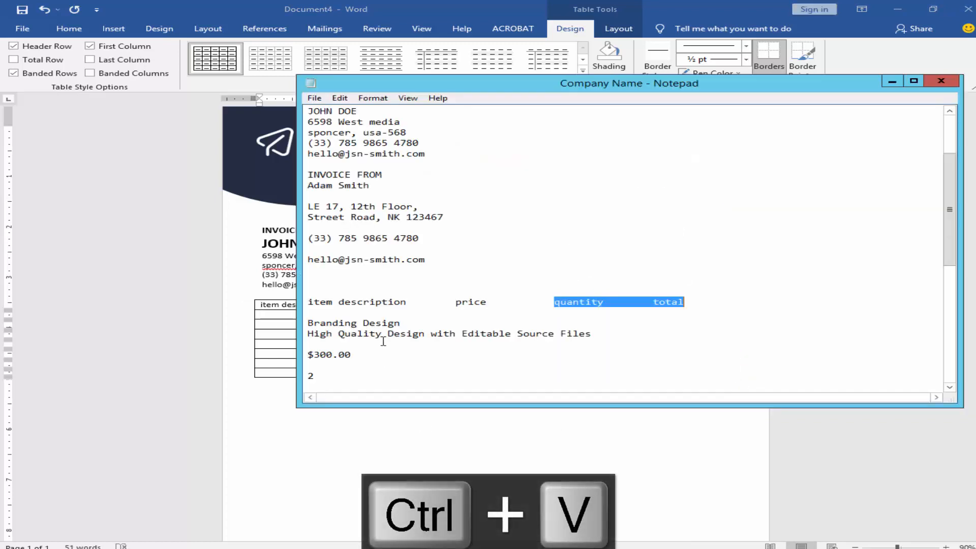
{"action": "left_click_drag", "start_coordinate": [595, 335], "coordinate": [346, 328]}
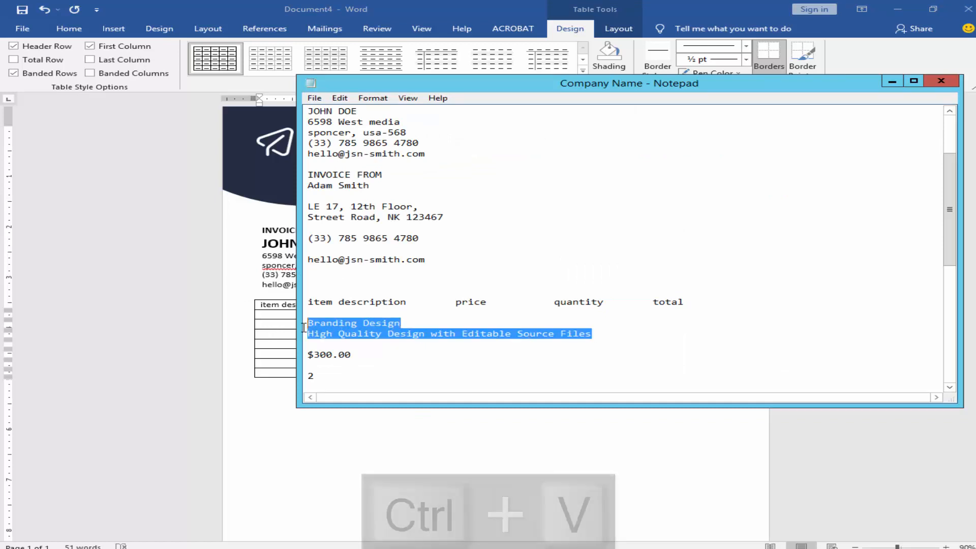
{"action": "key", "text": "ctrl+c"}
{"action": "left_click", "coordinate": [283, 317]}
{"action": "key", "text": "ctrl+v"}
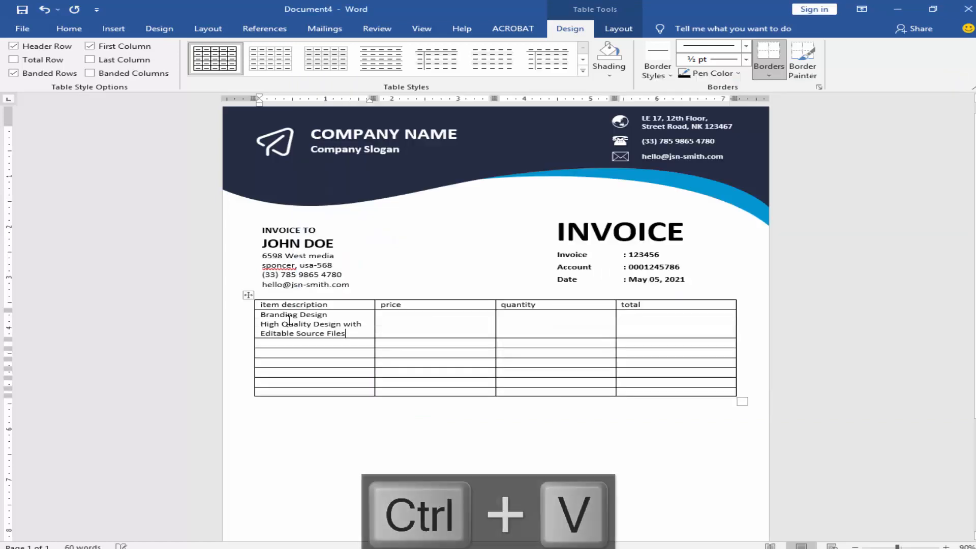
Step: Complete the first item row with price $300.00, quantity 2 and total $600.00
{"action": "key", "text": "alt+Tab"}
{"action": "left_click_drag", "start_coordinate": [358, 356], "coordinate": [304, 355]}
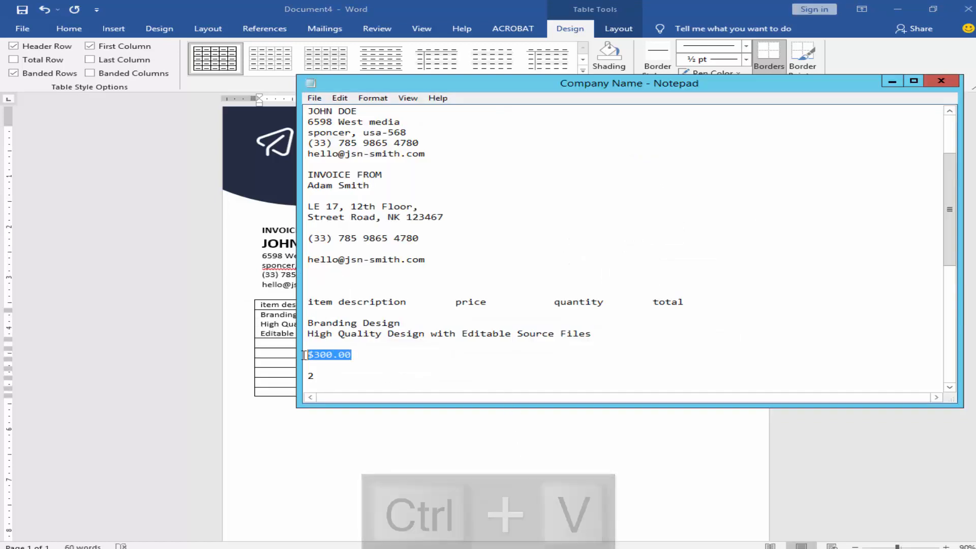
{"action": "key", "text": "alt+Tab"}
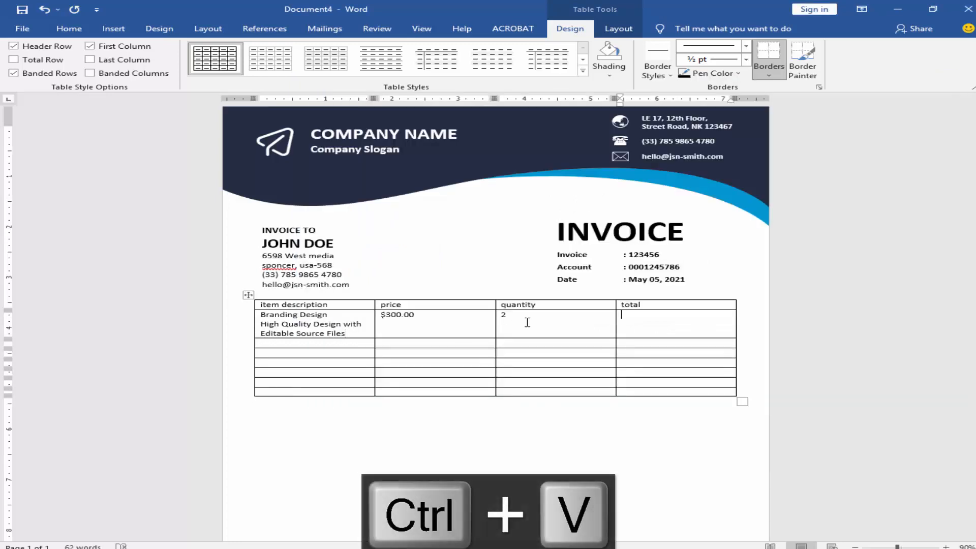
{"action": "type", "text": "$600.00"}
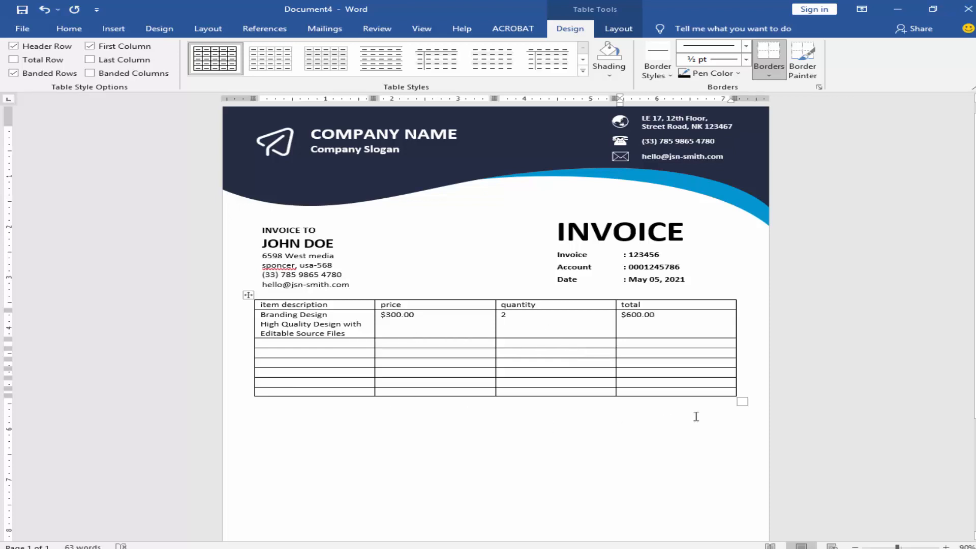
Step: Copy the filled Branding Design row into the next five table rows
{"action": "left_click_drag", "start_coordinate": [647, 326], "coordinate": [654, 387]}
{"action": "key", "text": "ctrl+c"}
{"action": "key", "text": "ctrl+v"}
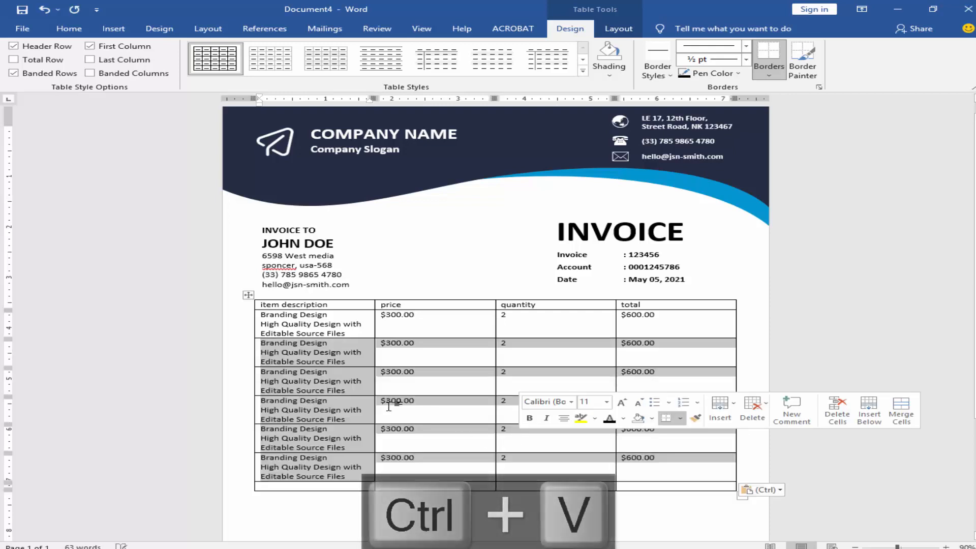
{"action": "left_click", "coordinate": [314, 381]}
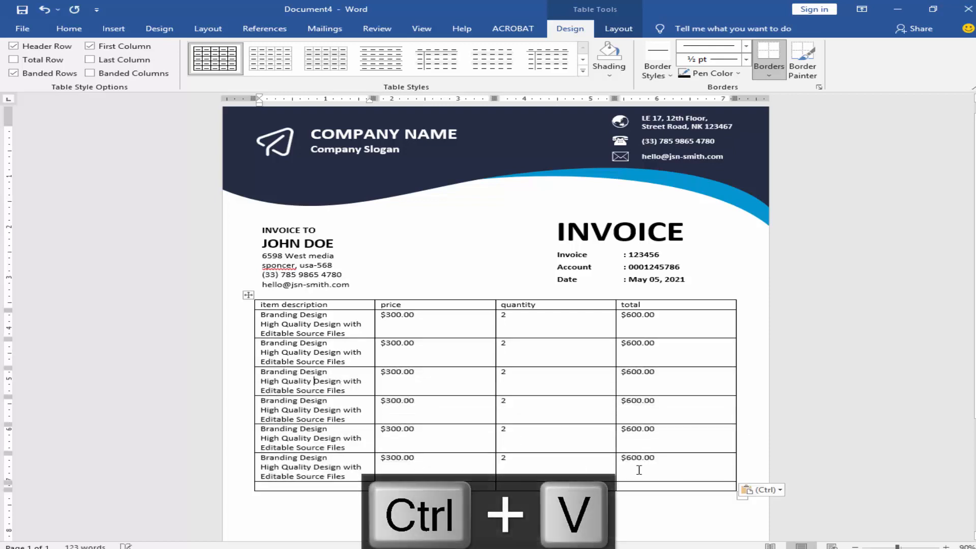
Step: Clear the contents of the sixth item row, leaving five filled item rows
{"action": "left_click_drag", "start_coordinate": [639, 469], "coordinate": [335, 460]}
{"action": "key", "text": "Delete"}
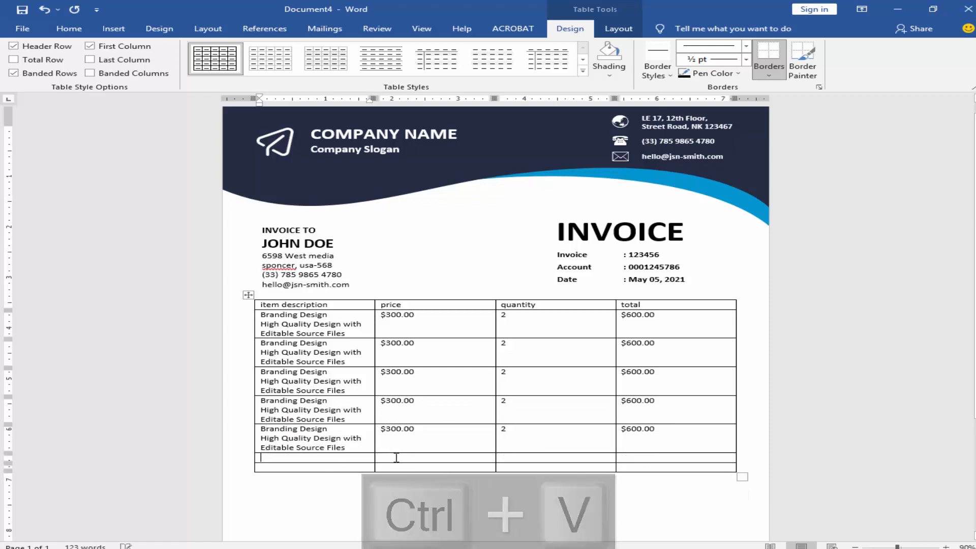
{"action": "left_click", "coordinate": [397, 457]}
Step: Narrow the price, quantity and total columns, and widen the item description column so each item's text fits on two lines
{"action": "scroll", "coordinate": [405, 425], "scroll_direction": "up", "scroll_amount": 1, "text": "ctrl"}
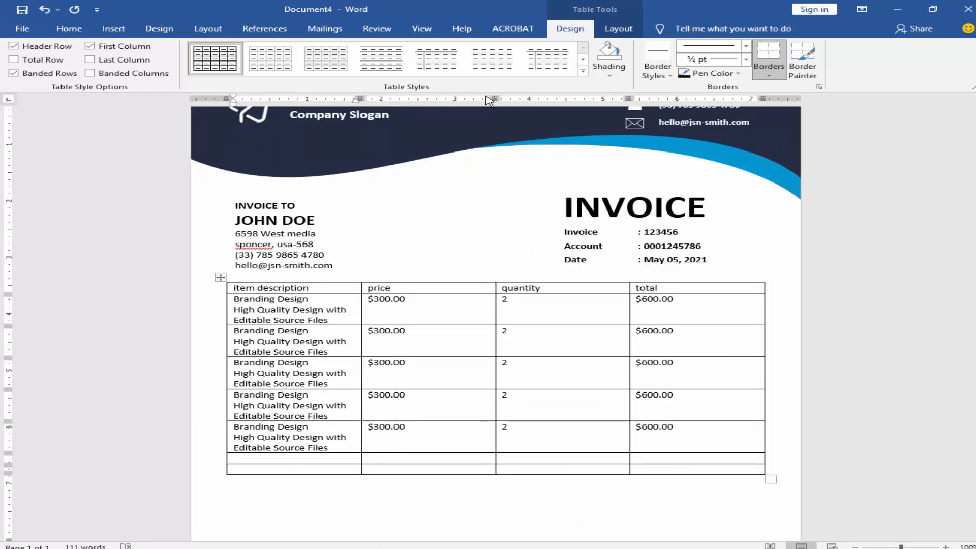
{"action": "left_click_drag", "start_coordinate": [492, 99], "coordinate": [430, 98]}
{"action": "mouse_move", "coordinate": [566, 97]}
{"action": "left_mouse_down"}
{"action": "mouse_move", "coordinate": [498, 98]}
{"action": "mouse_move", "coordinate": [507, 98]}
{"action": "left_mouse_up"}
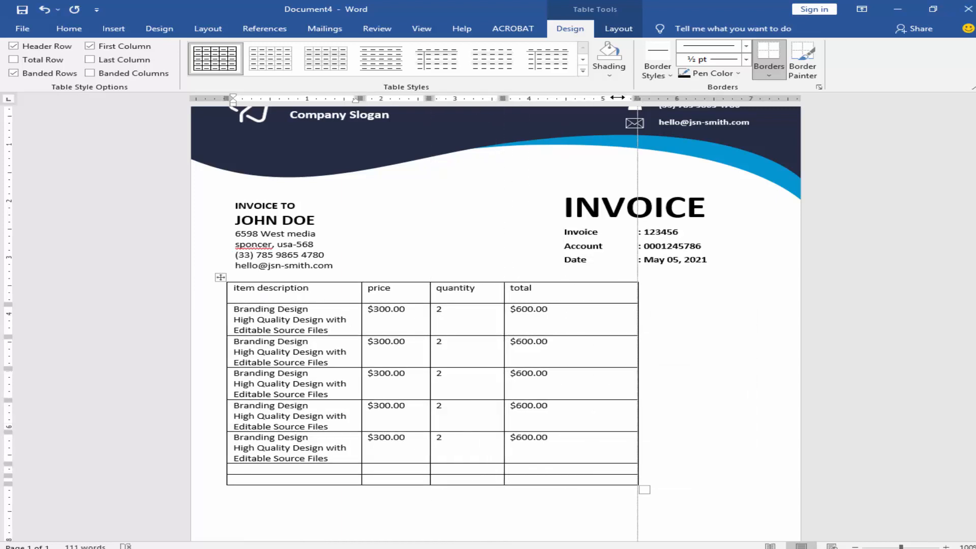
{"action": "left_click_drag", "start_coordinate": [617, 98], "coordinate": [592, 104]}
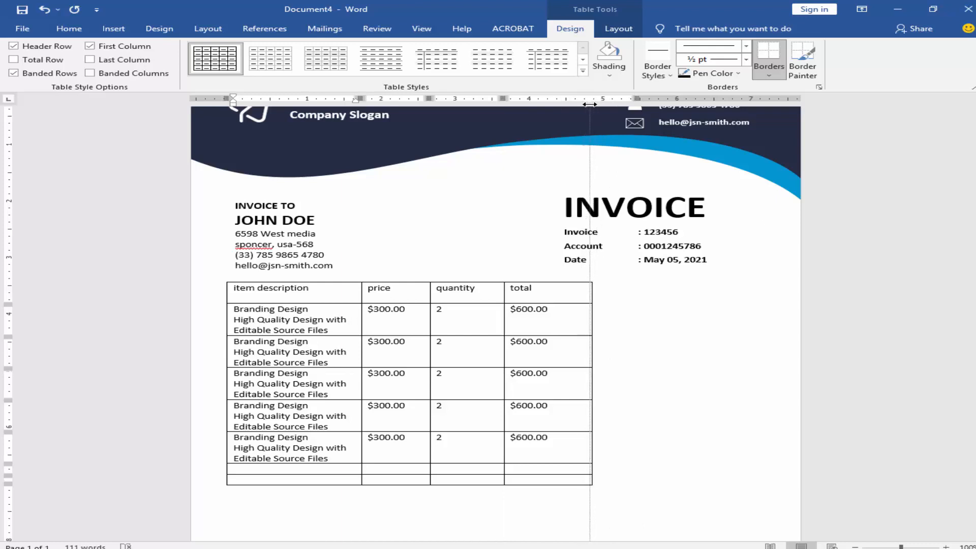
{"action": "left_click_drag", "start_coordinate": [503, 99], "coordinate": [513, 100]}
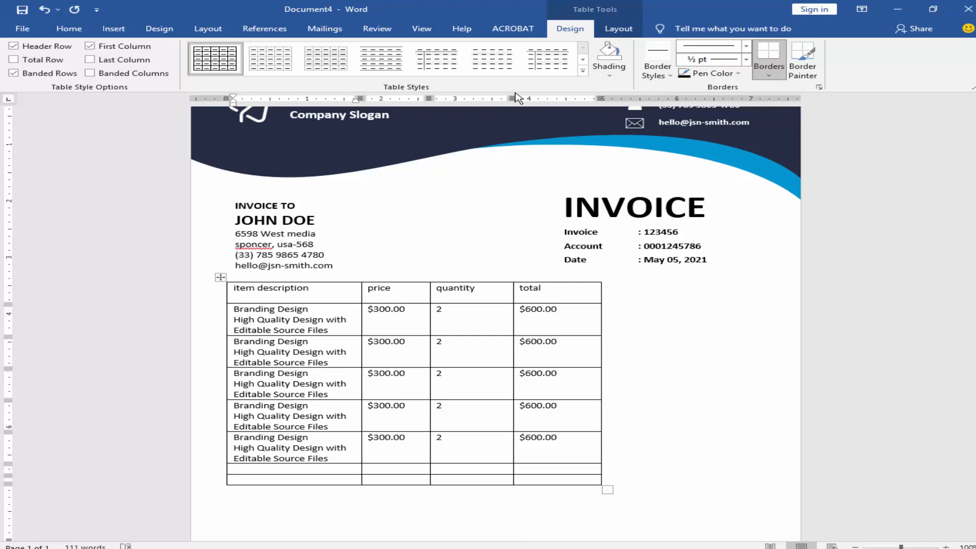
{"action": "left_click_drag", "start_coordinate": [360, 97], "coordinate": [527, 102]}
{"action": "scroll", "coordinate": [425, 347], "scroll_direction": "up", "scroll_amount": 2, "text": "ctrl"}
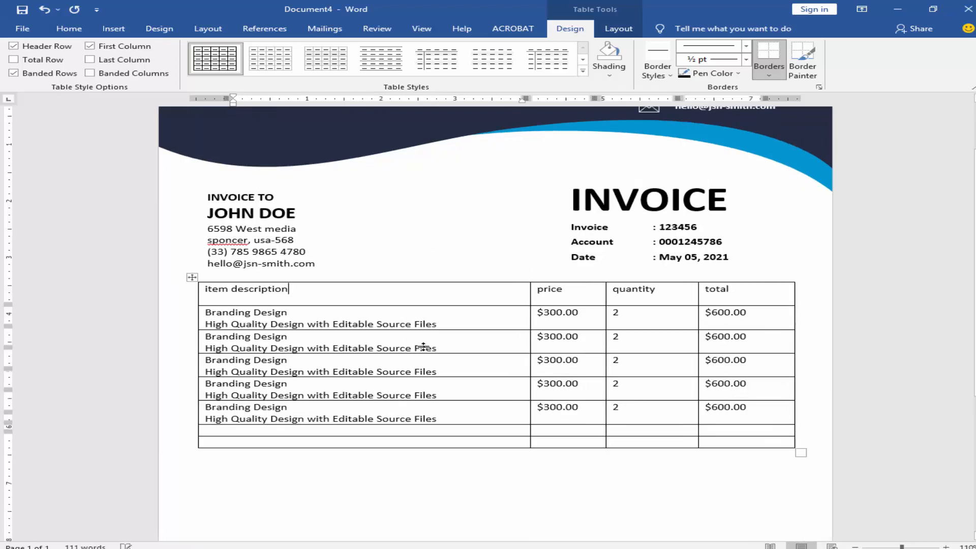
Step: Resize the whole table downward to make its rows taller
{"action": "scroll", "coordinate": [424, 338], "scroll_direction": "down", "scroll_amount": 2}
{"action": "scroll", "coordinate": [424, 336], "scroll_direction": "down", "scroll_amount": 1, "text": "ctrl"}
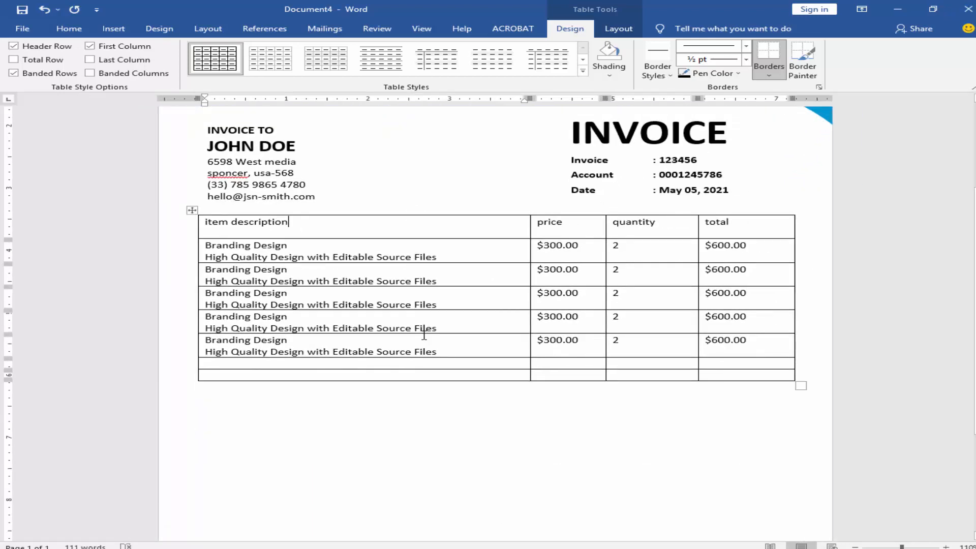
{"action": "left_click_drag", "start_coordinate": [800, 406], "coordinate": [787, 459]}
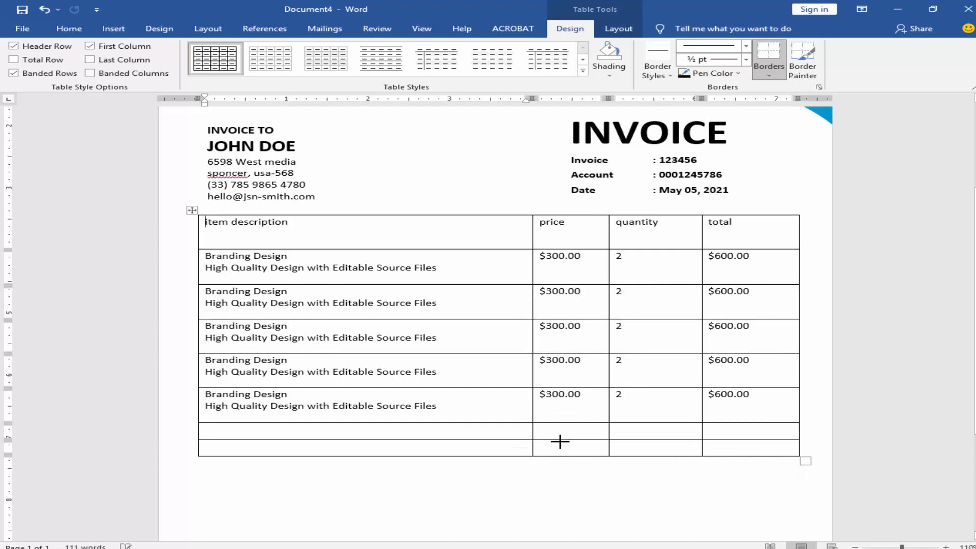
Step: Reduce the height of the table's header row so it fits closely around the column titles
{"action": "scroll", "coordinate": [562, 441], "scroll_direction": "down", "scroll_amount": 1, "text": "ctrl"}
{"action": "scroll", "coordinate": [562, 441], "scroll_direction": "down", "scroll_amount": 1}
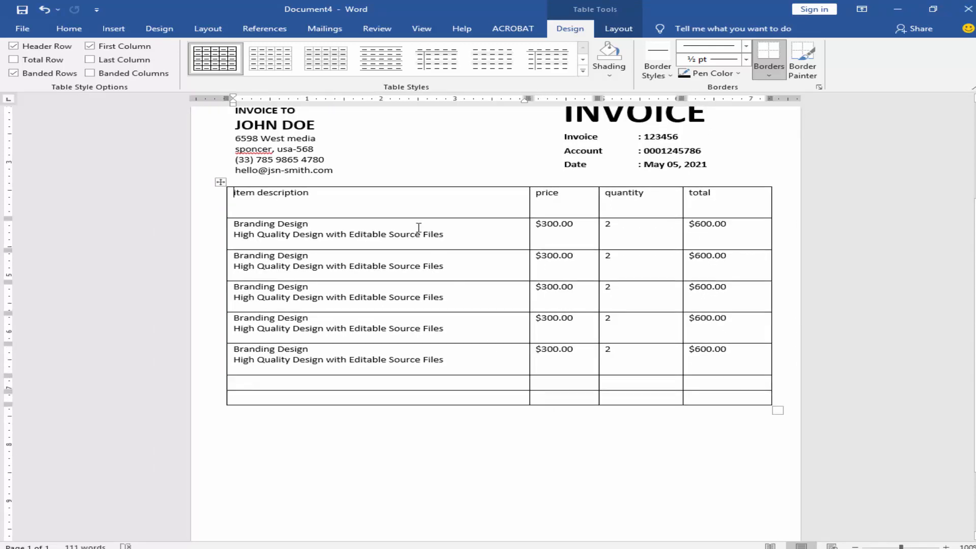
{"action": "left_click_drag", "start_coordinate": [414, 218], "coordinate": [421, 206]}
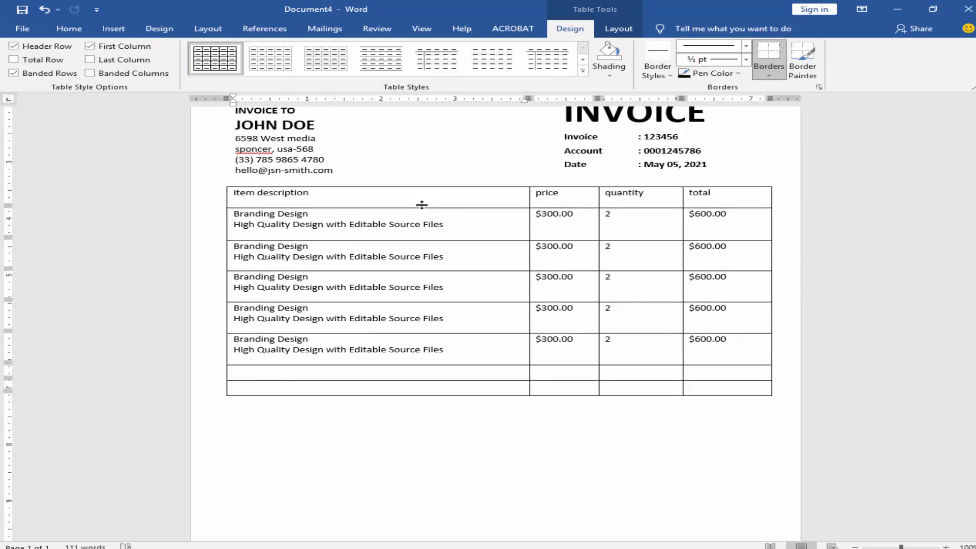
{"action": "scroll", "coordinate": [418, 234], "scroll_direction": "up", "scroll_amount": 1}
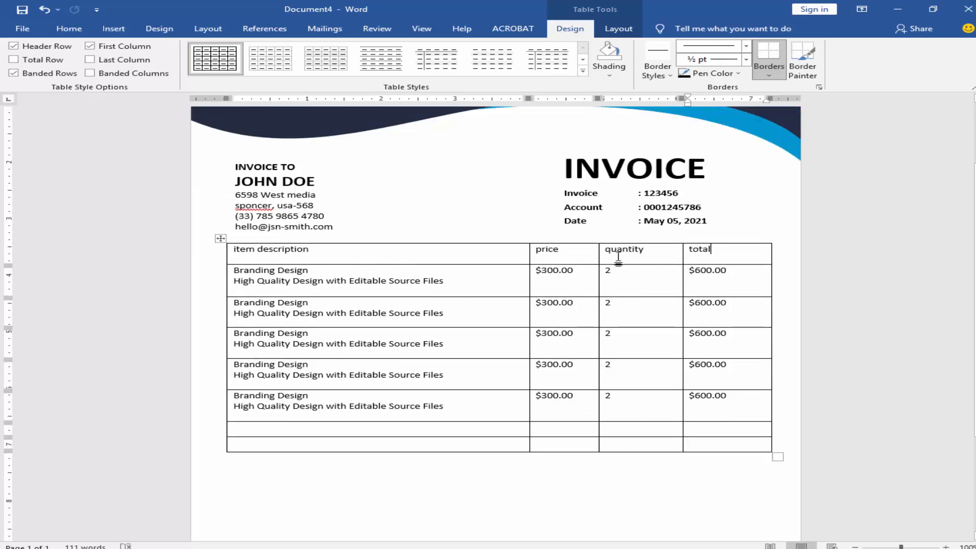
{"action": "key", "text": "ctrl+z"}
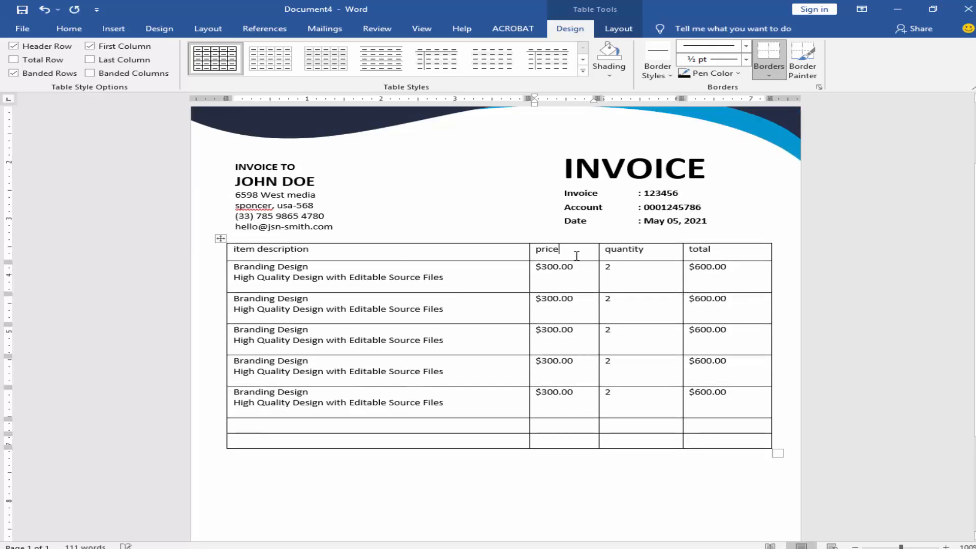
{"action": "left_click", "coordinate": [377, 277]}
{"action": "scroll", "coordinate": [385, 291], "scroll_direction": "down", "scroll_amount": 1}
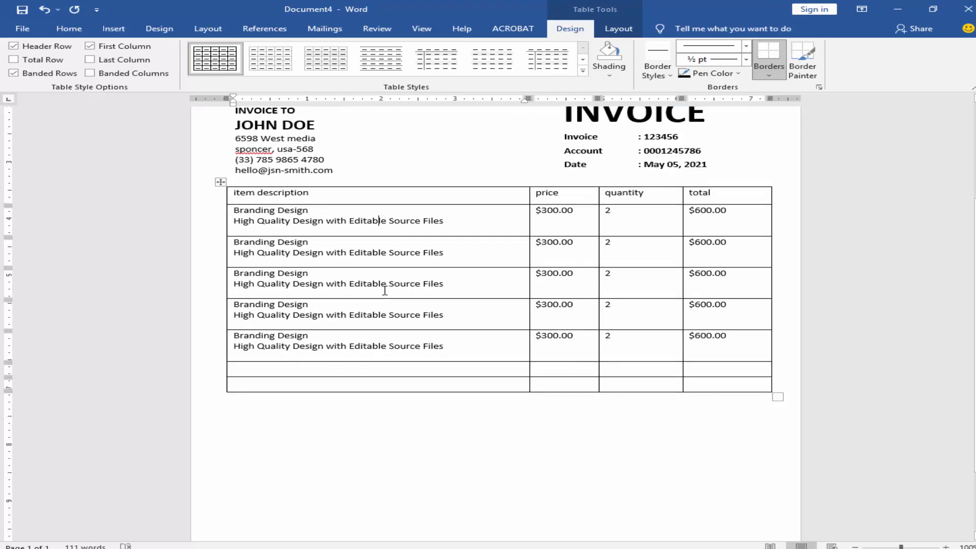
Step: Add two more empty rows at the end of the table, below the existing two empty rows
{"action": "scroll", "coordinate": [556, 419], "scroll_direction": "up", "scroll_amount": 1, "text": "ctrl"}
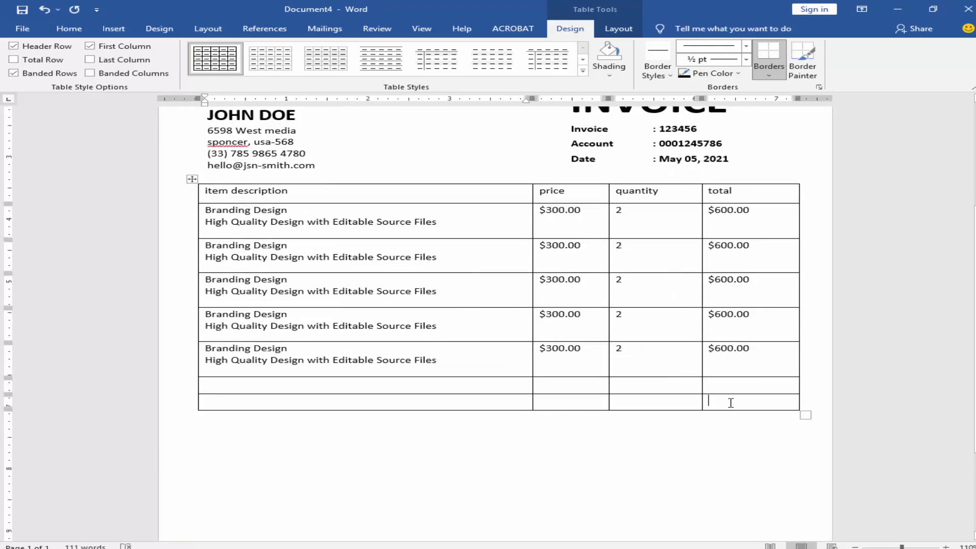
{"action": "key", "text": "Tab"}
{"action": "key", "text": "Tab"}
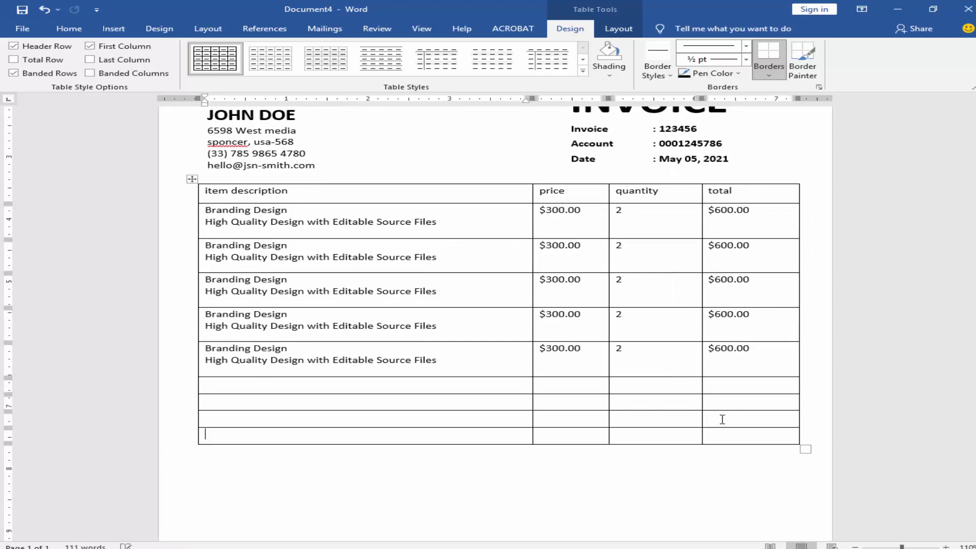
{"action": "scroll", "coordinate": [606, 420], "scroll_direction": "down", "scroll_amount": 4, "text": "ctrl"}
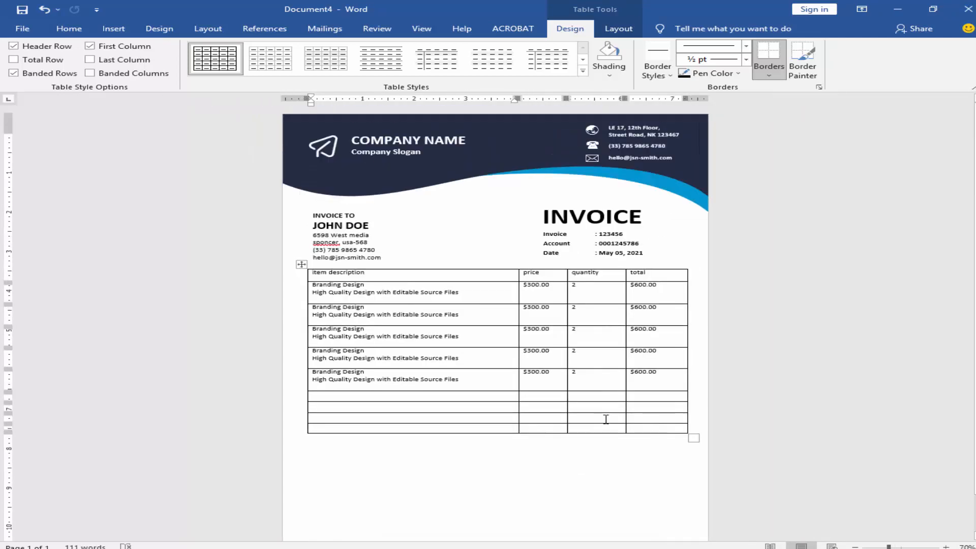
Step: Make the table's header row taller, and stretch the whole table slightly downward to enlarge all rows
{"action": "scroll", "coordinate": [606, 419], "scroll_direction": "up", "scroll_amount": 5, "text": "ctrl"}
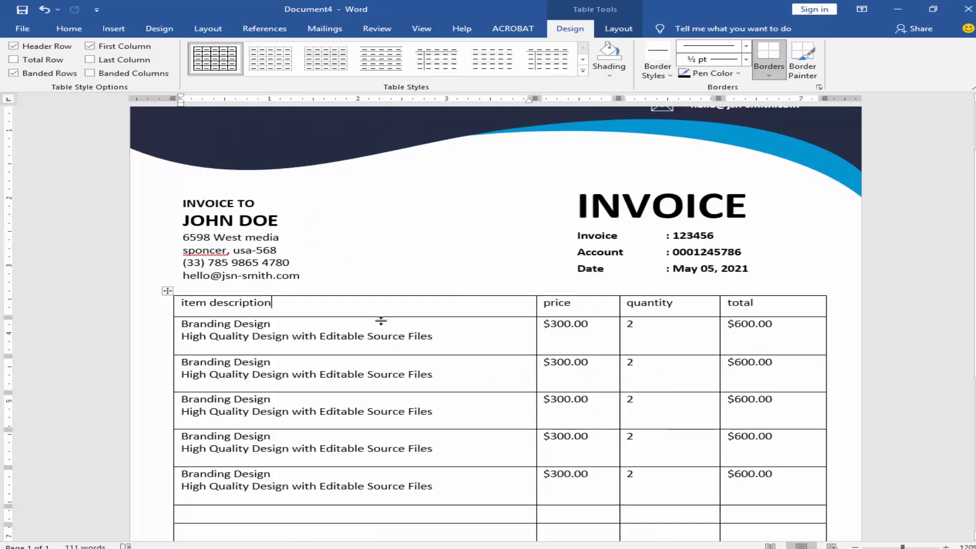
{"action": "left_click_drag", "start_coordinate": [381, 319], "coordinate": [386, 324]}
{"action": "scroll", "coordinate": [509, 416], "scroll_direction": "down", "scroll_amount": 4}
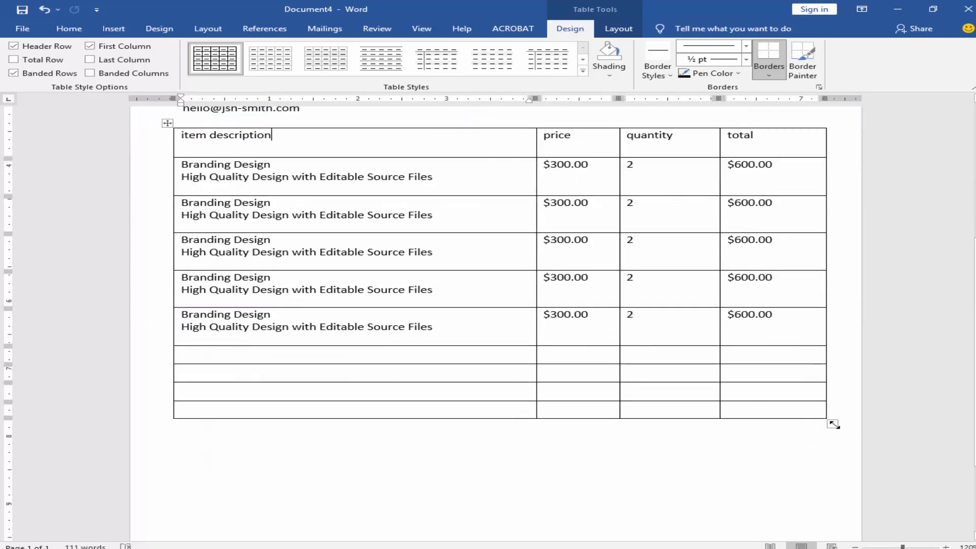
{"action": "left_click_drag", "start_coordinate": [834, 424], "coordinate": [826, 437]}
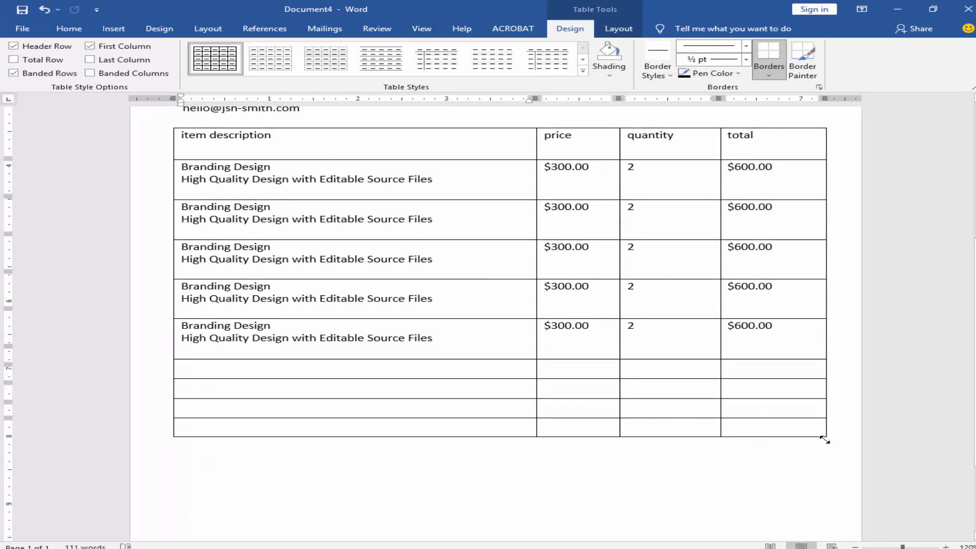
Step: Merge the item description, price and quantity cells in each of the first two empty rows below the items
{"action": "scroll", "coordinate": [670, 345], "scroll_direction": "down", "scroll_amount": 2}
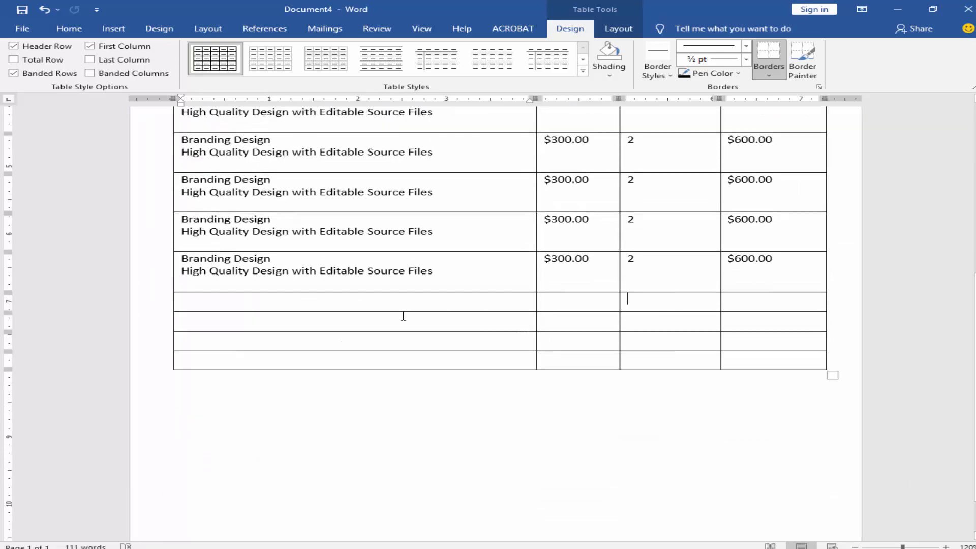
{"action": "left_click", "coordinate": [403, 299], "text": "shift"}
{"action": "right_click", "coordinate": [403, 299]}
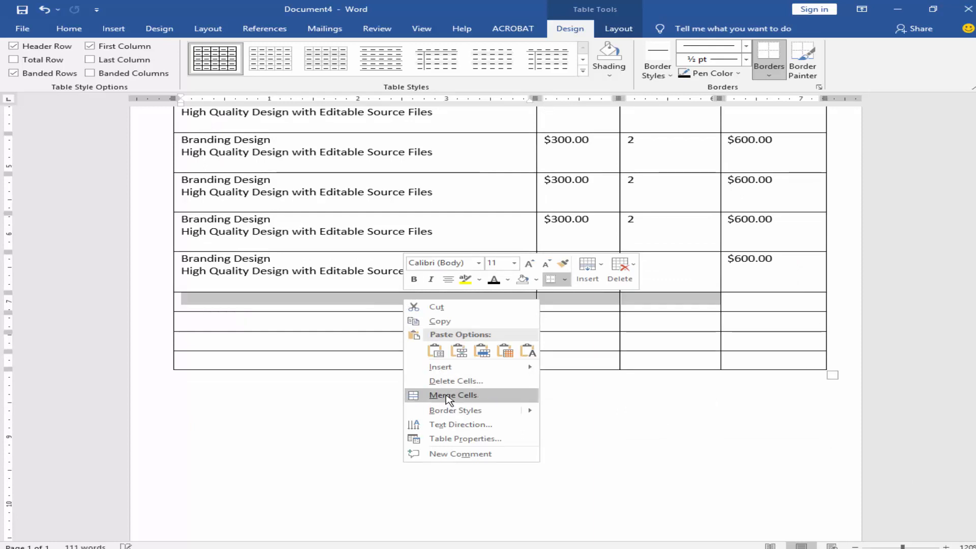
{"action": "left_click", "coordinate": [447, 397]}
{"action": "left_click_drag", "start_coordinate": [644, 320], "coordinate": [519, 320]}
{"action": "right_click", "coordinate": [520, 322]}
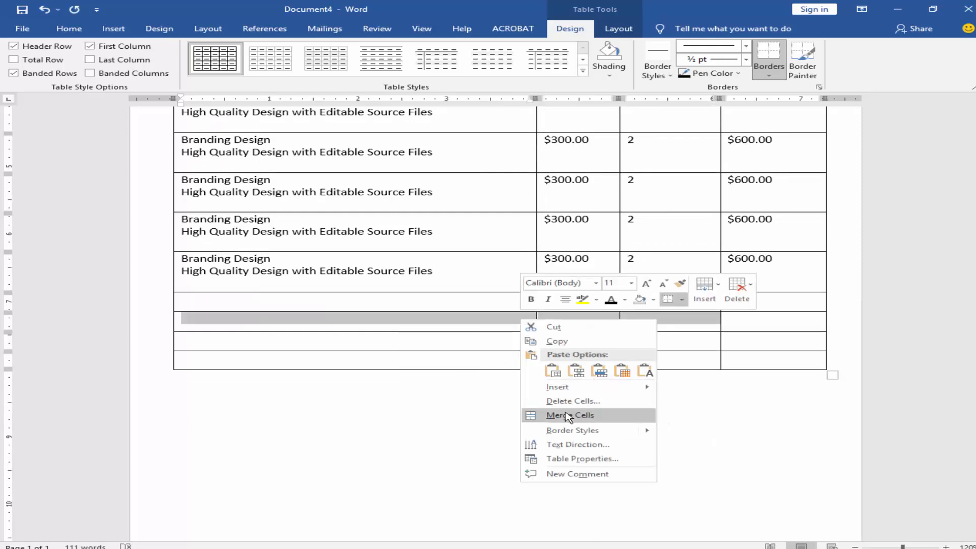
{"action": "left_click", "coordinate": [552, 415]}
Step: Merge the item description, price and quantity cells in each of the last two empty table rows
{"action": "left_click", "coordinate": [532, 347]}
{"action": "left_click", "coordinate": [623, 344], "text": "shift"}
{"action": "right_click", "coordinate": [625, 344]}
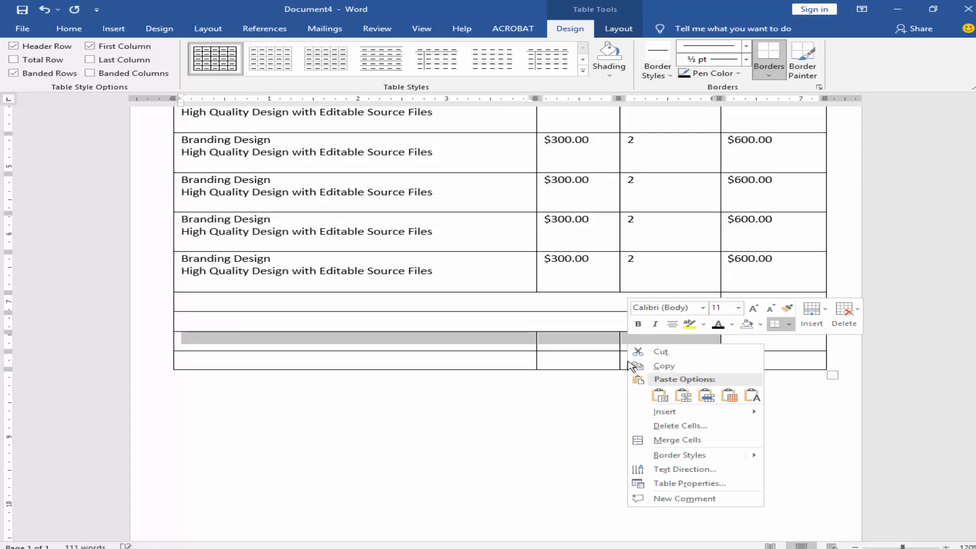
{"action": "left_click", "coordinate": [663, 440]}
{"action": "left_click", "coordinate": [605, 360]}
{"action": "left_click_drag", "start_coordinate": [638, 359], "coordinate": [524, 359]}
{"action": "right_click", "coordinate": [523, 360]}
{"action": "left_click", "coordinate": [554, 457]}
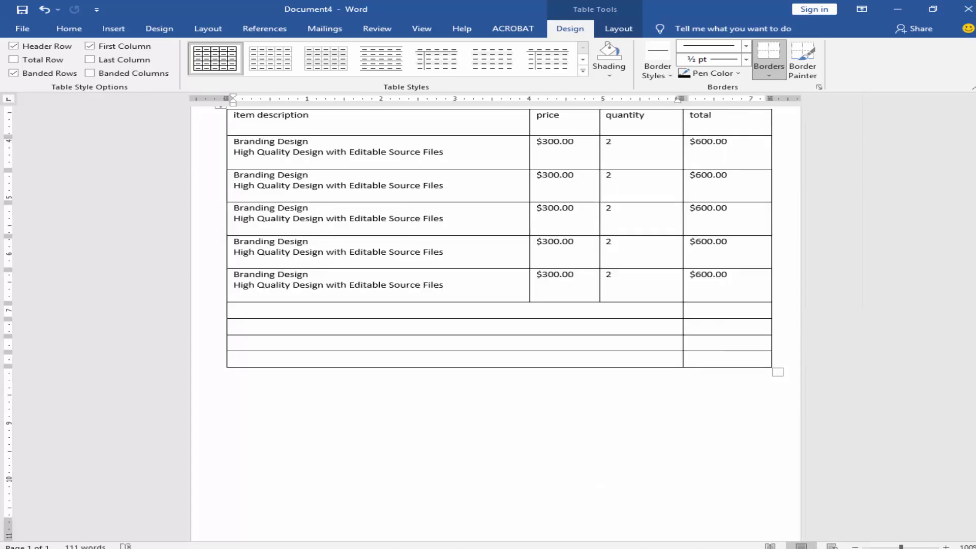
Step: Copy the Subtotal and Taxes labels from the Notepad text into the first two merged cells below the items
{"action": "key", "text": "alt+Tab"}
{"action": "scroll", "coordinate": [394, 342], "scroll_direction": "down", "scroll_amount": 2}
{"action": "left_click_drag", "start_coordinate": [339, 312], "coordinate": [307, 302]}
{"action": "key", "text": "ctrl+c"}
{"action": "key", "text": "alt+Tab"}
{"action": "left_click_drag", "start_coordinate": [263, 309], "coordinate": [264, 325]}
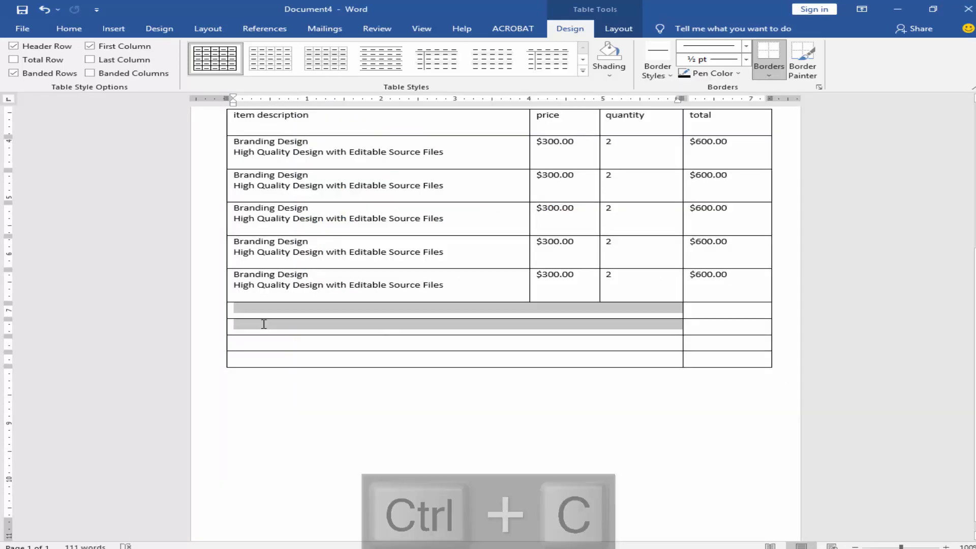
{"action": "key", "text": "ctrl+v"}
Step: Copy the Discount and Total labels from the Notepad text into the last two merged cells of the table
{"action": "key", "text": "alt+Tab"}
{"action": "left_click_drag", "start_coordinate": [339, 334], "coordinate": [265, 359]}
{"action": "key", "text": "ctrl+c"}
{"action": "key", "text": "alt+Tab"}
{"action": "key", "text": "ctrl+v"}
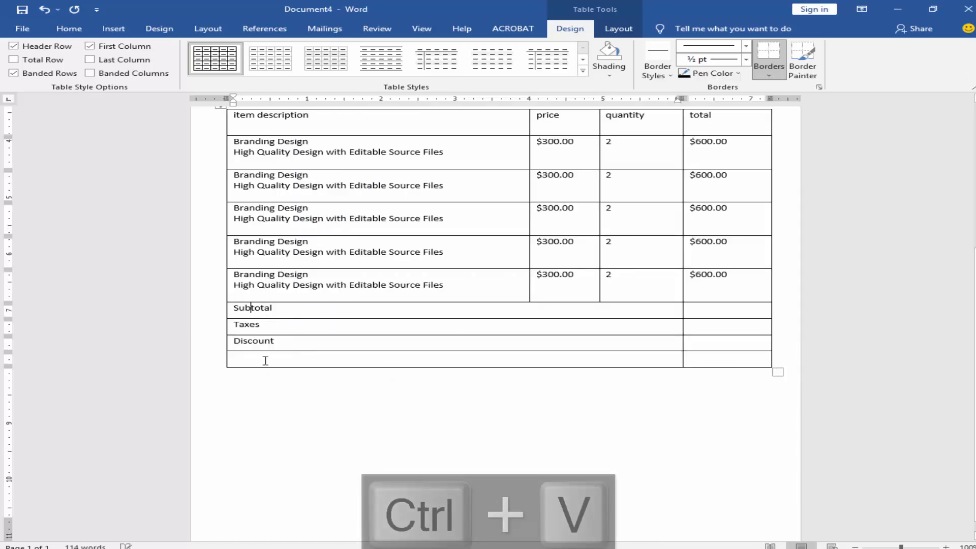
{"action": "key", "text": "alt+Tab"}
{"action": "left_click_drag", "start_coordinate": [340, 334], "coordinate": [308, 334]}
{"action": "key", "text": "ctrl+c"}
{"action": "key", "text": "alt+Tab"}
{"action": "left_click", "coordinate": [273, 359]}
{"action": "key", "text": "ctrl+v"}
Step: Align the Subtotal, Taxes, Discount and Total labels centre right in bold, and add a right indent to them
{"action": "left_click_drag", "start_coordinate": [261, 309], "coordinate": [263, 358]}
{"action": "left_click", "coordinate": [618, 29]}
{"action": "key", "text": "ctrl+b"}
{"action": "left_click", "coordinate": [701, 326]}
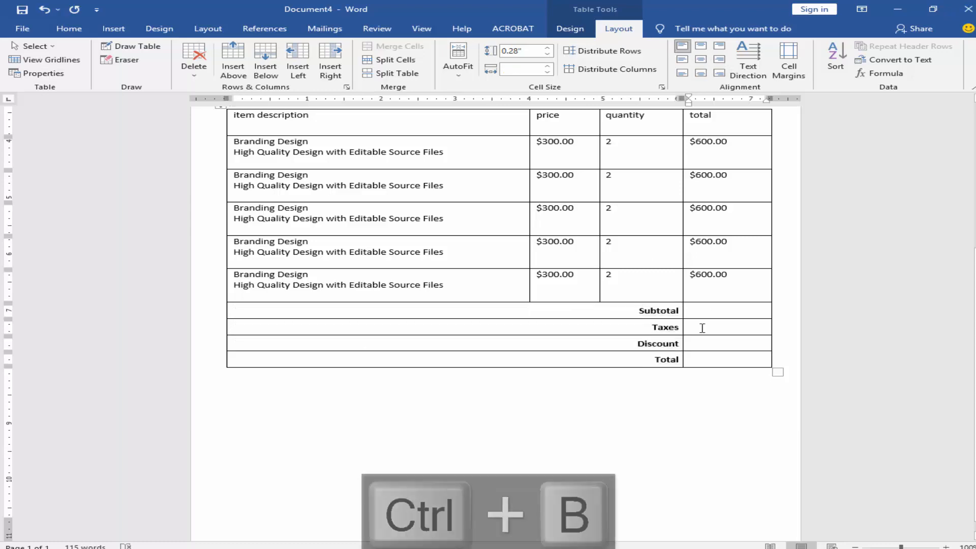
{"action": "scroll", "coordinate": [702, 327], "scroll_direction": "up", "scroll_amount": 1}
{"action": "left_click_drag", "start_coordinate": [676, 311], "coordinate": [675, 356]}
{"action": "left_click_drag", "start_coordinate": [698, 101], "coordinate": [664, 106]}
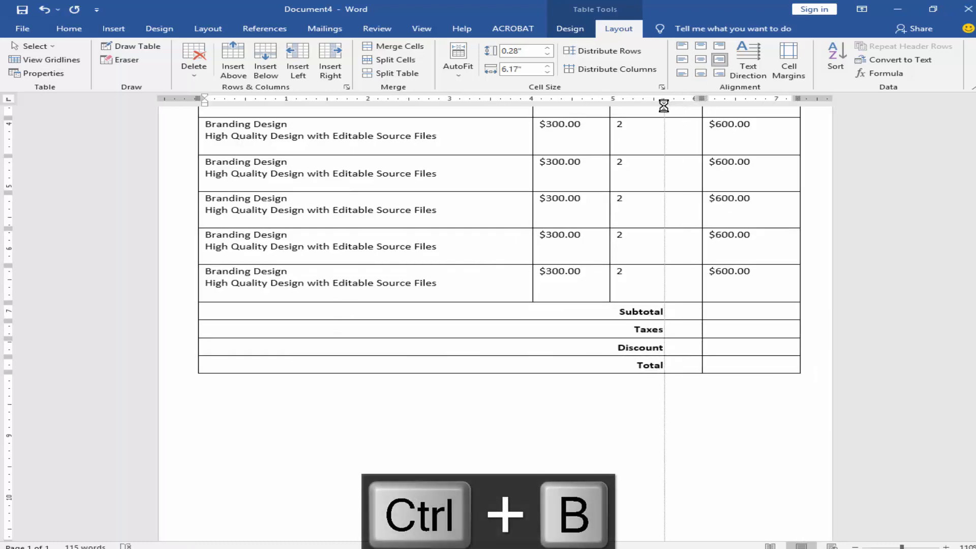
Step: Set the header row's column titles to centre-left alignment
{"action": "scroll", "coordinate": [567, 211], "scroll_direction": "up", "scroll_amount": 2}
{"action": "left_click", "coordinate": [567, 211]}
{"action": "left_click_drag", "start_coordinate": [455, 160], "coordinate": [728, 161]}
{"action": "scroll", "coordinate": [608, 213], "scroll_direction": "up", "scroll_amount": 2}
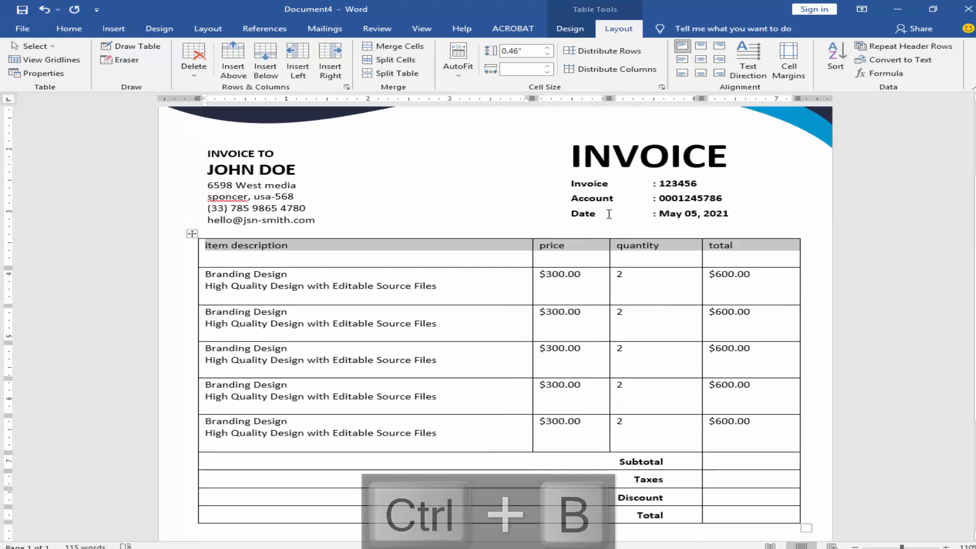
{"action": "left_click", "coordinate": [682, 60]}
Step: Centre the price and quantity cells in the header and item rows, and align the total column's cells centre right
{"action": "left_click", "coordinate": [547, 251]}
{"action": "left_click_drag", "start_coordinate": [547, 250], "coordinate": [747, 422]}
{"action": "left_click", "coordinate": [701, 60]}
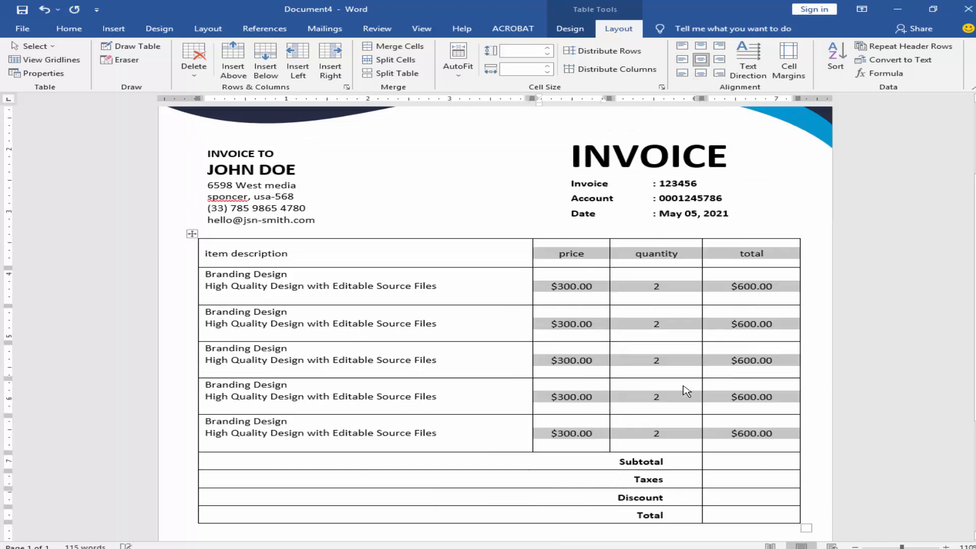
{"action": "left_click", "coordinate": [682, 390]}
{"action": "left_click_drag", "start_coordinate": [748, 254], "coordinate": [745, 432]}
{"action": "left_click", "coordinate": [720, 61]}
{"action": "left_click", "coordinate": [769, 283]}
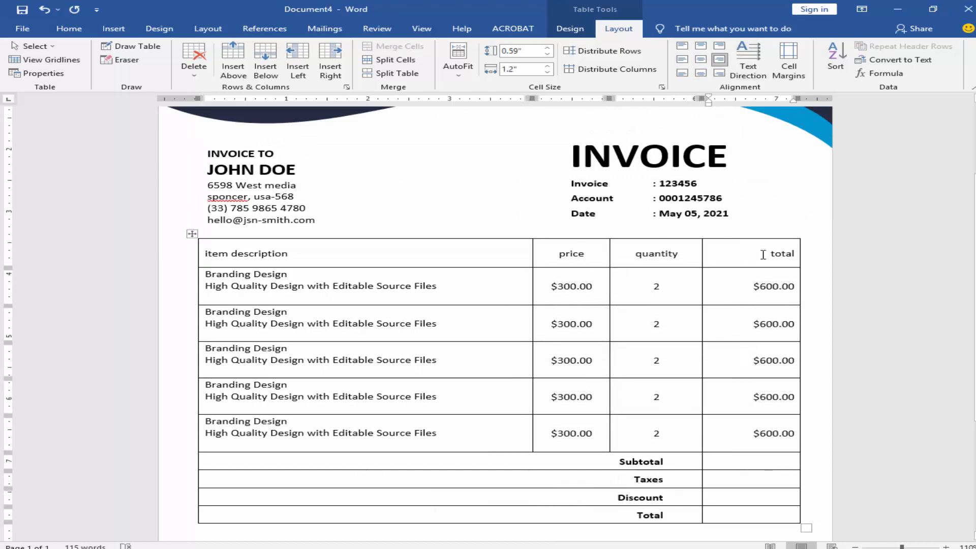
Step: Make the column titles in the table's header row bold
{"action": "left_click_drag", "start_coordinate": [207, 253], "coordinate": [741, 253]}
{"action": "key", "text": "ctrl+b"}
{"action": "left_click", "coordinate": [489, 327]}
{"action": "scroll", "coordinate": [490, 429], "scroll_direction": "up", "scroll_amount": 2}
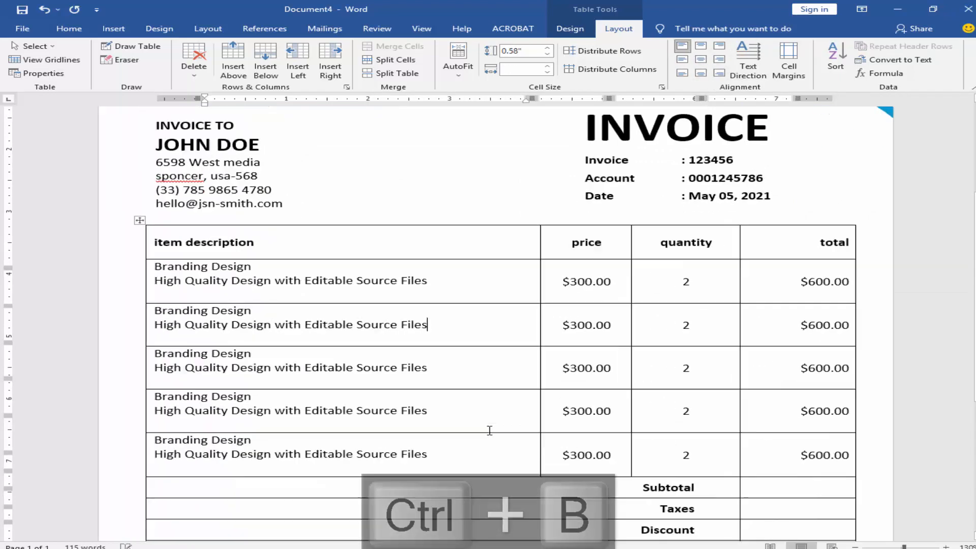
Step: Narrow the four summary label cells from their left side so that edge lines up with the price column's left border
{"action": "scroll", "coordinate": [490, 429], "scroll_direction": "down", "scroll_amount": 3}
{"action": "left_click", "coordinate": [341, 311]}
{"action": "left_click_drag", "start_coordinate": [341, 312], "coordinate": [346, 375]}
{"action": "left_click_drag", "start_coordinate": [146, 328], "coordinate": [537, 337]}
{"action": "scroll", "coordinate": [549, 331], "scroll_direction": "up", "scroll_amount": 7}
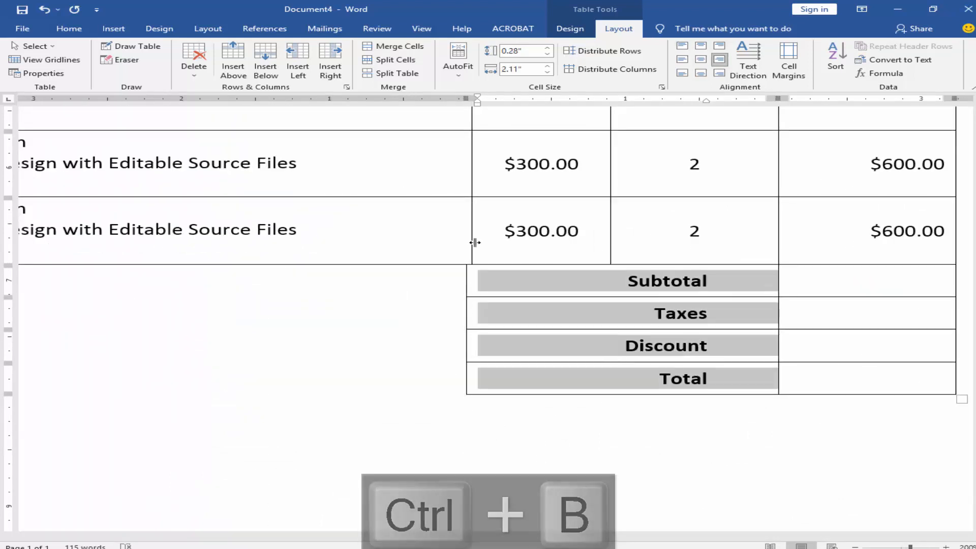
{"action": "left_click", "coordinate": [498, 287]}
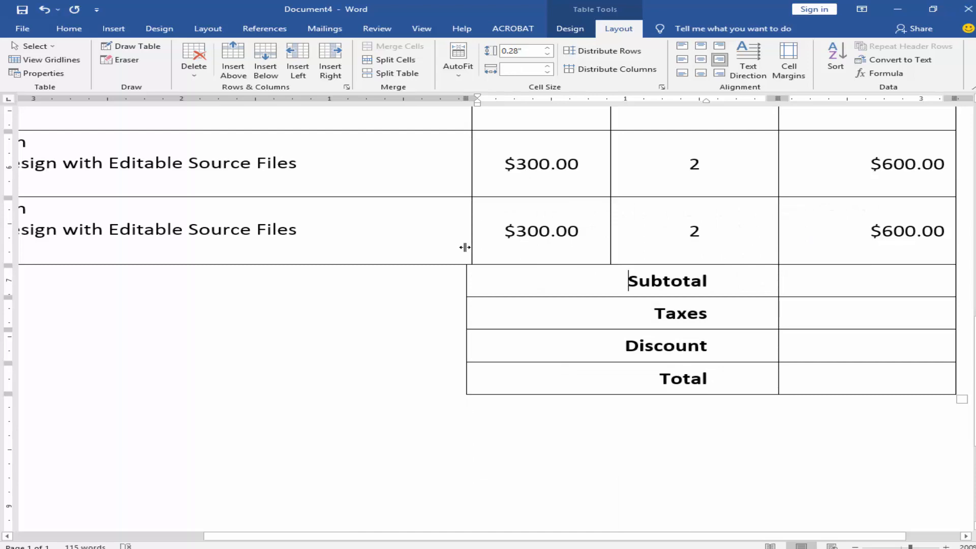
{"action": "left_click_drag", "start_coordinate": [466, 250], "coordinate": [476, 252]}
{"action": "left_click", "coordinate": [537, 384]}
{"action": "scroll", "coordinate": [538, 387], "scroll_direction": "down", "scroll_amount": 10}
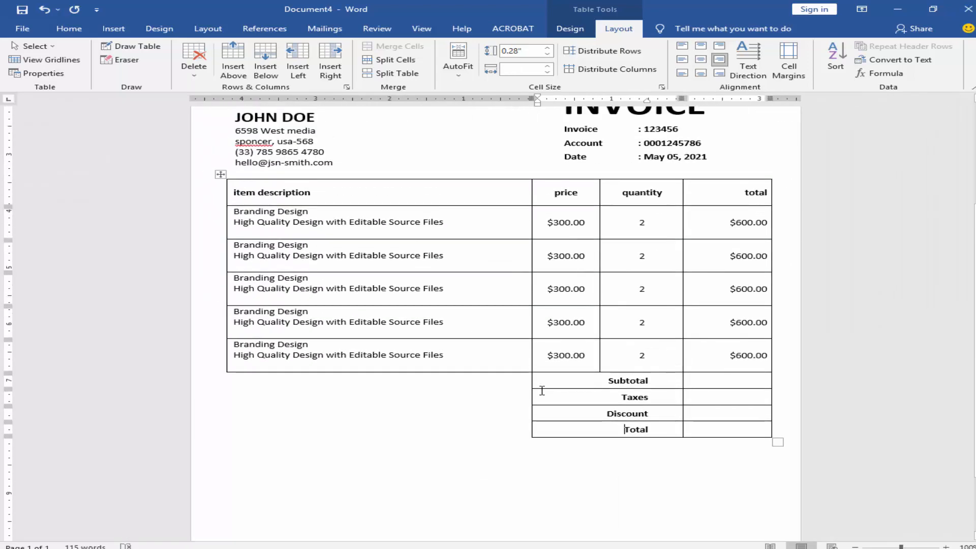
Step: Enter $3000.00 as the Subtotal amount
{"action": "scroll", "coordinate": [542, 390], "scroll_direction": "down", "scroll_amount": 1}
{"action": "left_click", "coordinate": [711, 387]}
{"action": "type", "text": "3000.00"}
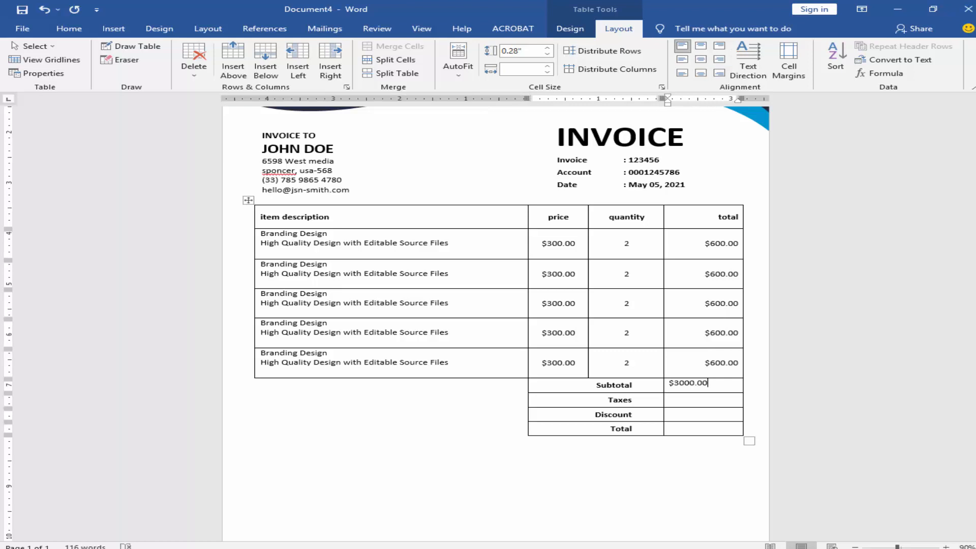
Step: Enter 0.00% as the Taxes value and copy it into the Discount cell
{"action": "left_click", "coordinate": [712, 399]}
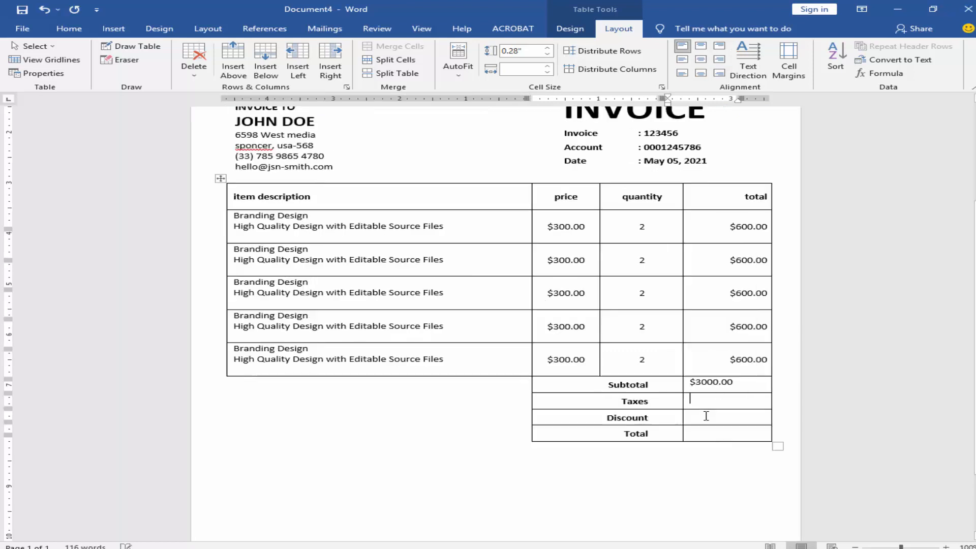
{"action": "scroll", "coordinate": [703, 414], "scroll_direction": "up", "scroll_amount": 3}
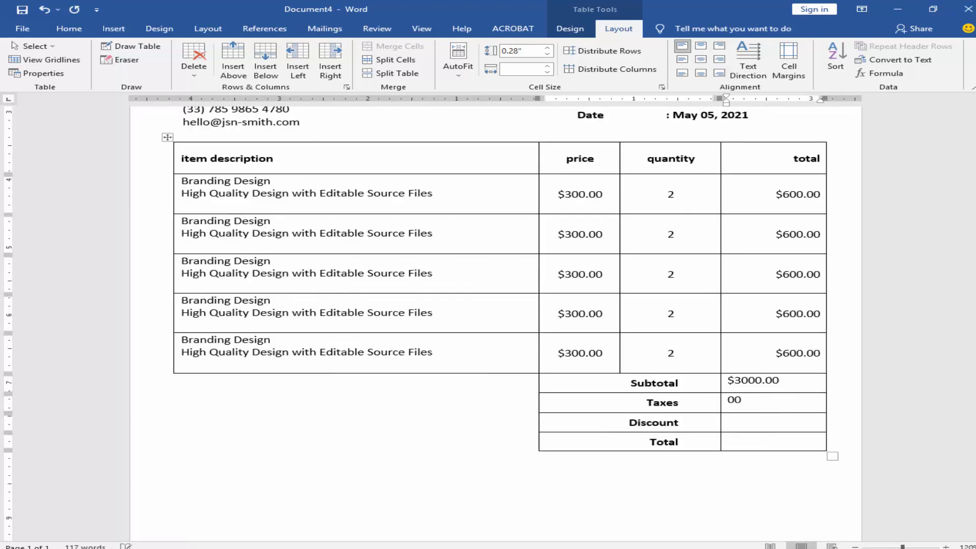
{"action": "left_click_drag", "start_coordinate": [762, 401], "coordinate": [728, 401]}
{"action": "key", "text": "ctrl+c"}
{"action": "left_click", "coordinate": [750, 425]}
{"action": "key", "text": "ctrl+v"}
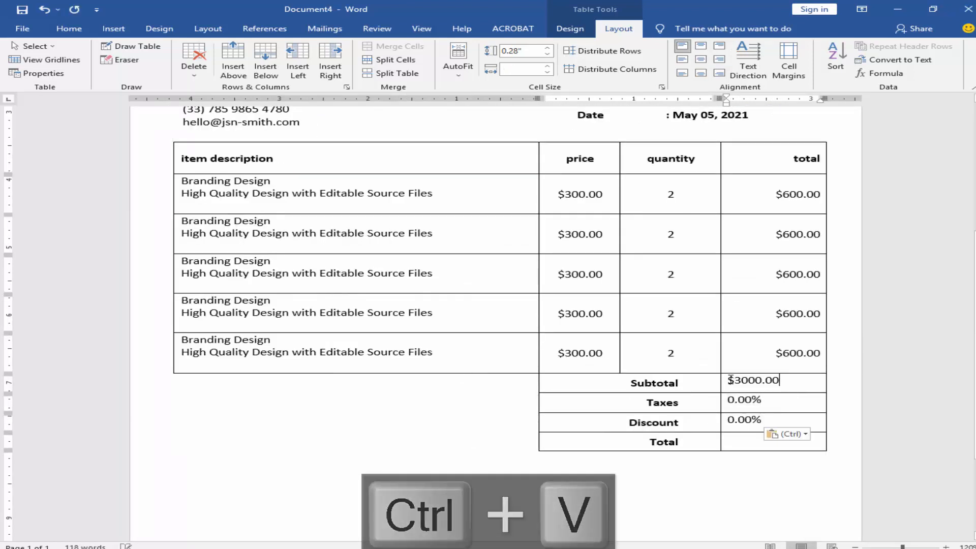
Step: Copy the $3000.00 subtotal amount into the Total cell and increase the Total row's height
{"action": "left_click_drag", "start_coordinate": [780, 380], "coordinate": [730, 379]}
{"action": "key", "text": "ctrl+c"}
{"action": "left_click", "coordinate": [749, 443]}
{"action": "key", "text": "ctrl+v"}
{"action": "scroll", "coordinate": [708, 485], "scroll_direction": "down", "scroll_amount": 1}
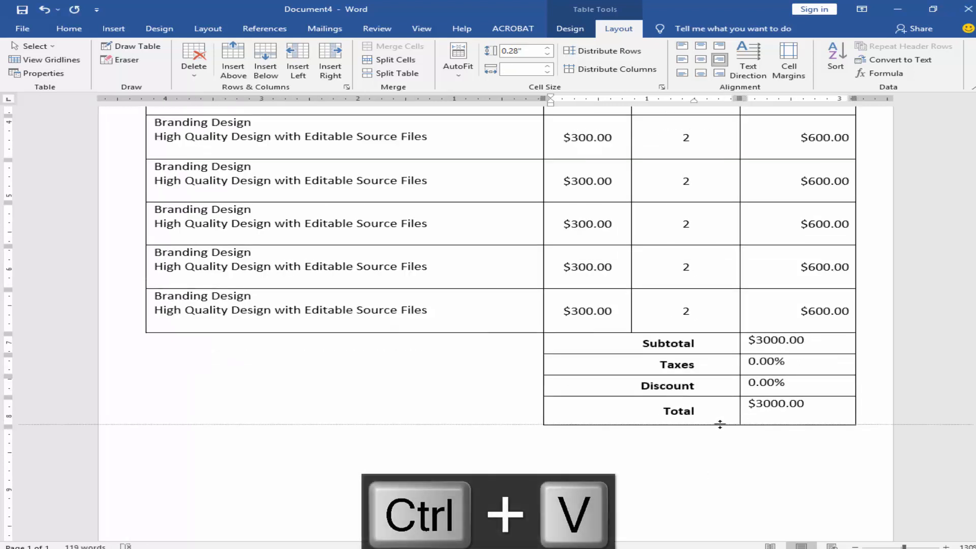
Step: Align the four summary amounts centre right in bold, and make the Total row slightly taller again
{"action": "left_click_drag", "start_coordinate": [787, 343], "coordinate": [793, 408]}
{"action": "left_click", "coordinate": [719, 59]}
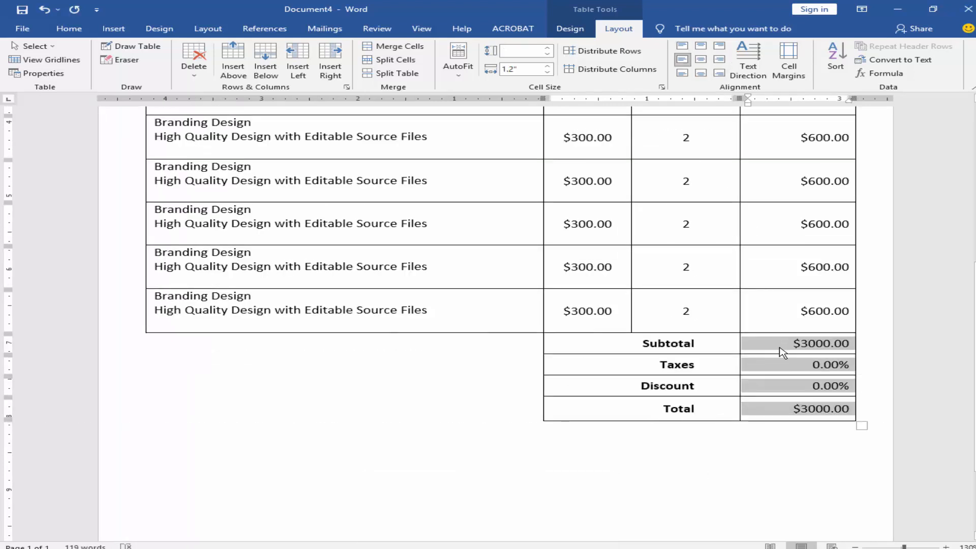
{"action": "key", "text": "ctrl+b"}
{"action": "left_click_drag", "start_coordinate": [802, 312], "coordinate": [835, 317]}
{"action": "left_click", "coordinate": [813, 345]}
{"action": "left_click_drag", "start_coordinate": [713, 419], "coordinate": [713, 425]}
Step: Draw a text box about 2.75" wide and 1.55" high in the blank area below the item description column
{"action": "left_click", "coordinate": [625, 444]}
{"action": "scroll", "coordinate": [625, 445], "scroll_direction": "down", "scroll_amount": 6}
{"action": "left_click", "coordinate": [335, 419]}
{"action": "left_click", "coordinate": [333, 436]}
{"action": "left_click", "coordinate": [113, 28]}
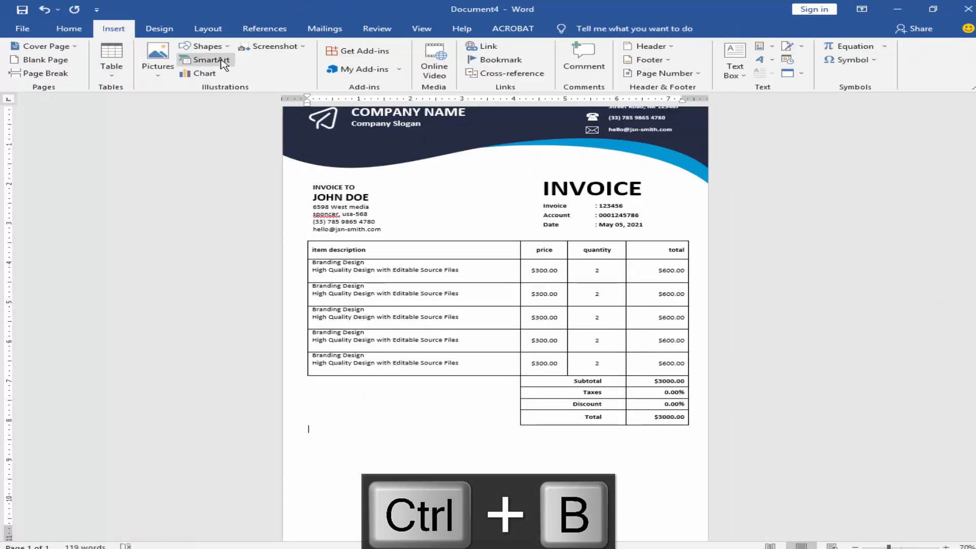
{"action": "left_click", "coordinate": [202, 46]}
{"action": "left_click", "coordinate": [184, 160]}
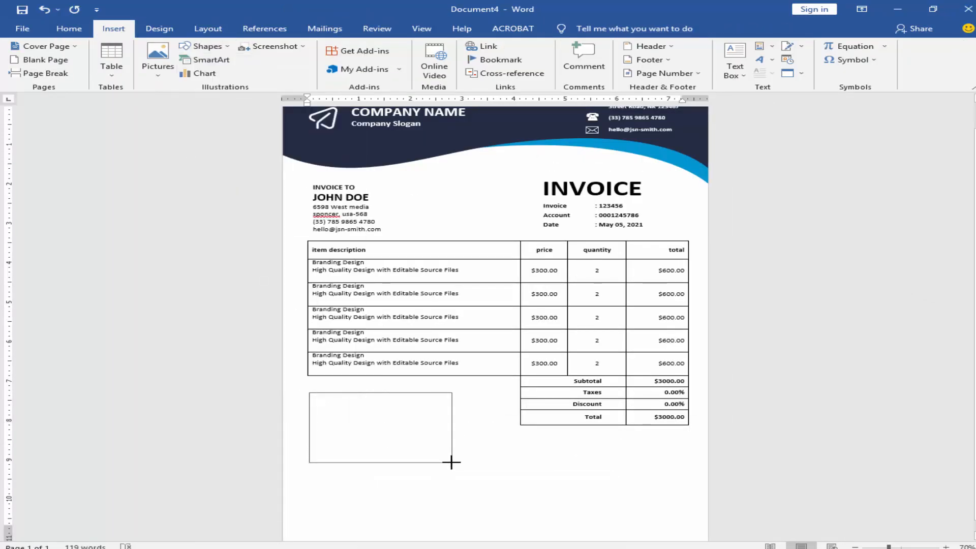
{"action": "left_click_drag", "start_coordinate": [451, 462], "coordinate": [451, 454]}
Step: Copy the Payment Method block with its account and branch details from Notepad into the new text box
{"action": "key", "text": "alt+Tab"}
{"action": "scroll", "coordinate": [421, 344], "scroll_direction": "down", "scroll_amount": 3}
{"action": "left_click_drag", "start_coordinate": [408, 249], "coordinate": [308, 218]}
{"action": "key", "text": "ctrl+c"}
{"action": "key", "text": "alt+Tab"}
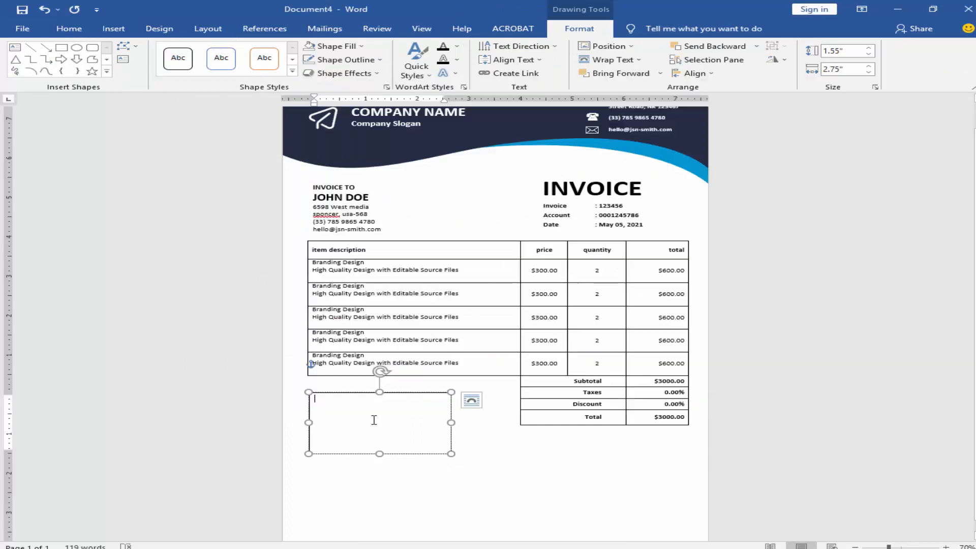
{"action": "key", "text": "ctrl+v"}
Step: Set all text in the payment box to 0 pt spacing after paragraphs and single line spacing
{"action": "key", "text": "ctrl+a"}
{"action": "right_click", "coordinate": [373, 421]}
{"action": "left_click", "coordinate": [420, 336]}
{"action": "left_click", "coordinate": [450, 304]}
{"action": "left_click", "coordinate": [450, 304]}
{"action": "left_click", "coordinate": [579, 300]}
{"action": "left_click", "coordinate": [517, 311]}
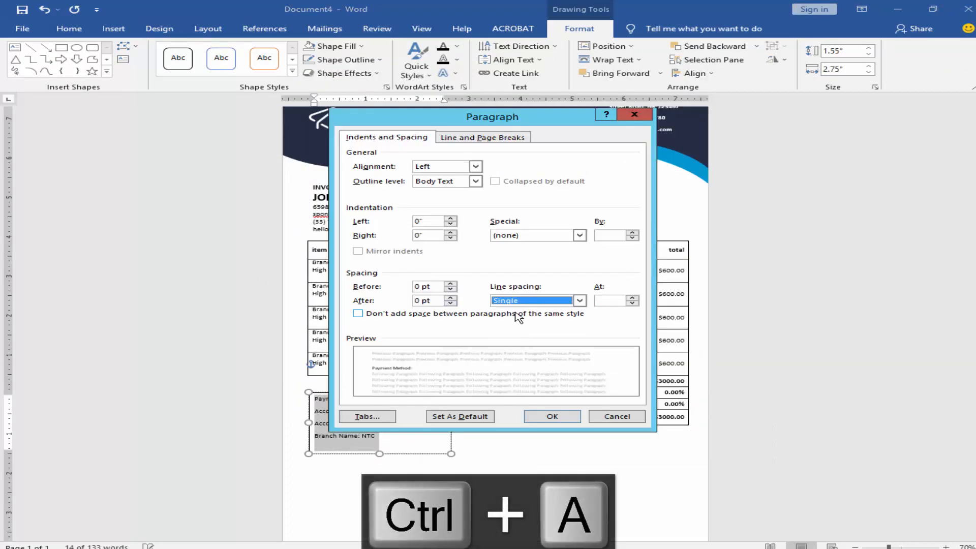
{"action": "left_click", "coordinate": [532, 420]}
Step: Enlarge the payment box text to 12 pt and make the "Payment Method:" heading bold
{"action": "scroll", "coordinate": [385, 426], "scroll_direction": "up", "scroll_amount": 5}
{"action": "key", "text": "ctrl+shift+period"}
{"action": "left_click_drag", "start_coordinate": [301, 386], "coordinate": [188, 383]}
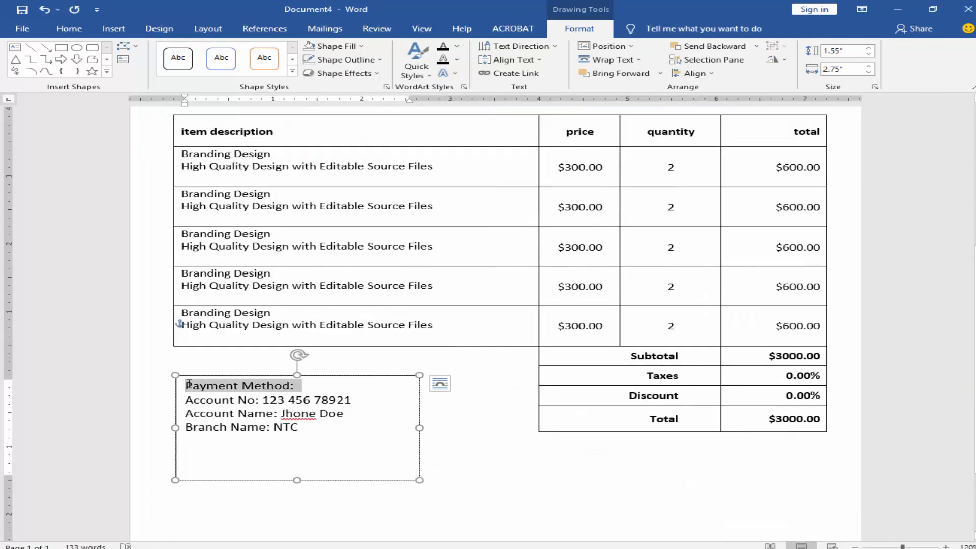
{"action": "key", "text": "ctrl+b"}
Step: Shrink the payment text box to about 2.32" wide and 1.04" high so it fits around its text
{"action": "scroll", "coordinate": [364, 445], "scroll_direction": "down", "scroll_amount": 4}
{"action": "left_click_drag", "start_coordinate": [442, 412], "coordinate": [416, 412]}
{"action": "scroll", "coordinate": [427, 468], "scroll_direction": "down", "scroll_amount": 1}
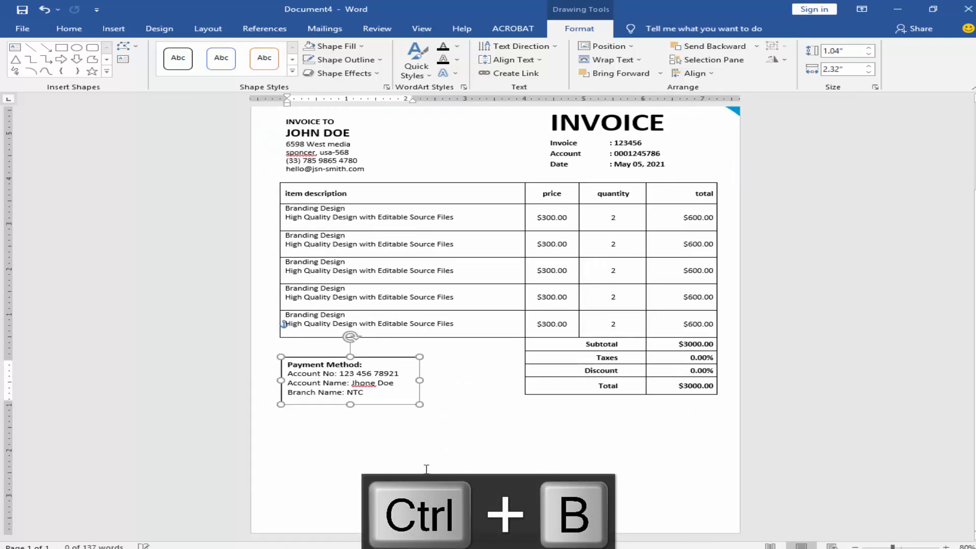
{"action": "left_click", "coordinate": [427, 468]}
{"action": "scroll", "coordinate": [427, 468], "scroll_direction": "up", "scroll_amount": 2}
{"action": "left_click", "coordinate": [308, 374]}
{"action": "left_click", "coordinate": [300, 423]}
{"action": "key", "text": "ctrl+v"}
{"action": "key", "text": "ctrl+z"}
Step: Duplicate the payment box below itself and replace the copy's text with the "Thank you For Your Business" and "Terms & Conditions/Notes:" block from Notepad
{"action": "scroll", "coordinate": [294, 476], "scroll_direction": "down", "scroll_amount": 3}
{"action": "left_click_drag", "start_coordinate": [300, 373], "coordinate": [303, 451], "text": "ctrl"}
{"action": "key", "text": "alt+Tab"}
{"action": "left_click_drag", "start_coordinate": [706, 368], "coordinate": [307, 324]}
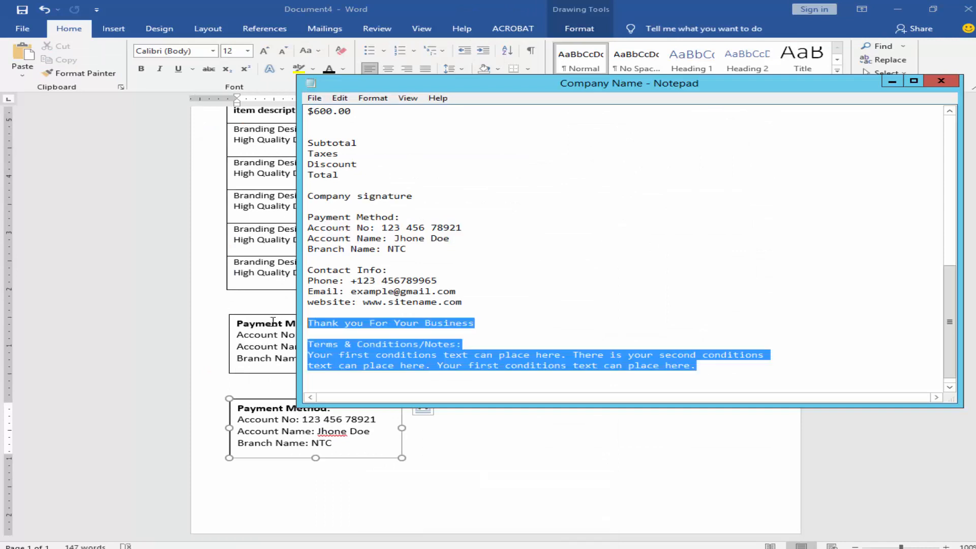
{"action": "key", "text": "ctrl+c"}
{"action": "key", "text": "alt+Tab"}
{"action": "key", "text": "ctrl+a"}
{"action": "key", "text": "ctrl+v"}
Step: Join the broken lines of the conditions text into one paragraph and remove its bold formatting
{"action": "left_click", "coordinate": [323, 442]}
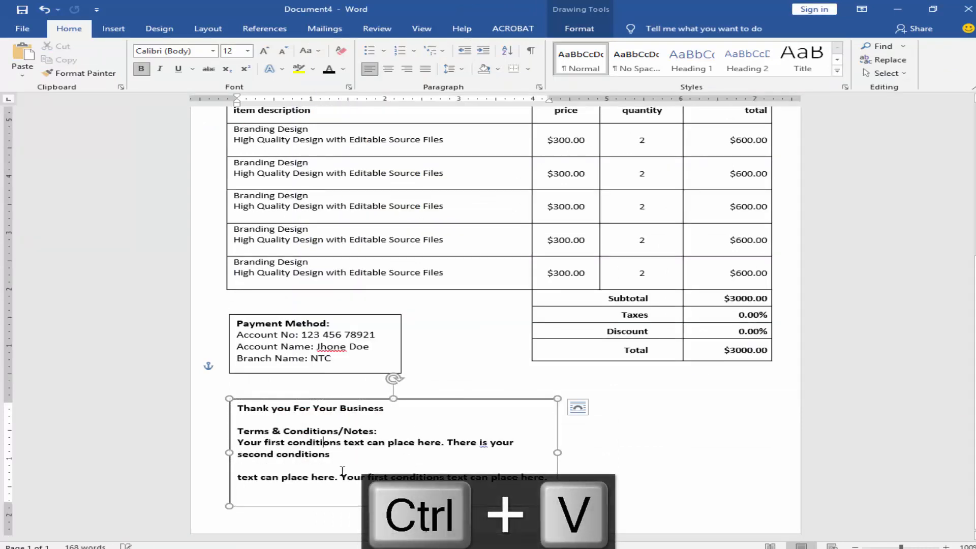
{"action": "left_click_drag", "start_coordinate": [371, 474], "coordinate": [237, 442]}
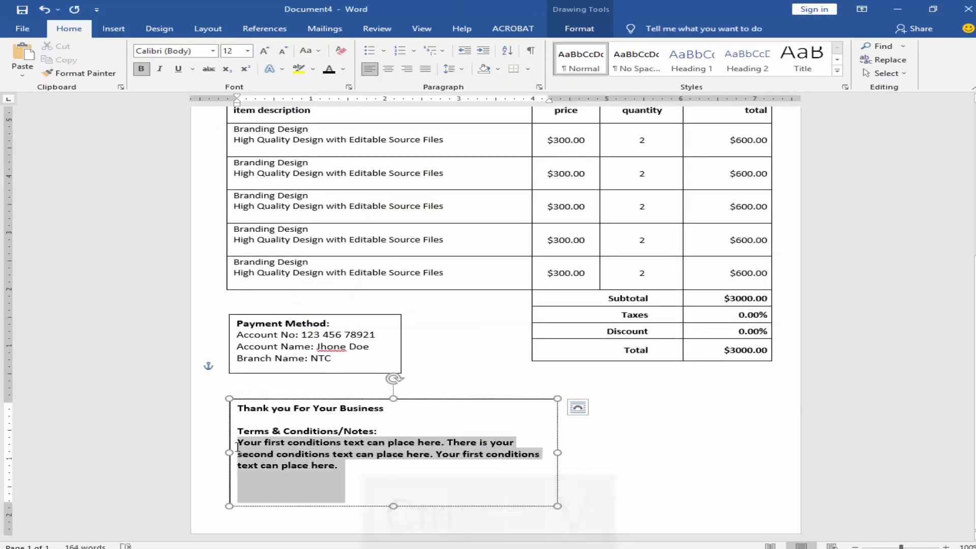
{"action": "key", "text": "ctrl+b"}
Step: Enlarge the "Thank you For Your Business" heading by three font size steps
{"action": "left_click_drag", "start_coordinate": [384, 408], "coordinate": [234, 409]}
{"action": "key", "text": "ctrl+shift+period"}
{"action": "key", "text": "ctrl+shift+period"}
{"action": "key", "text": "ctrl+shift+period"}
{"action": "left_click", "coordinate": [331, 449]}
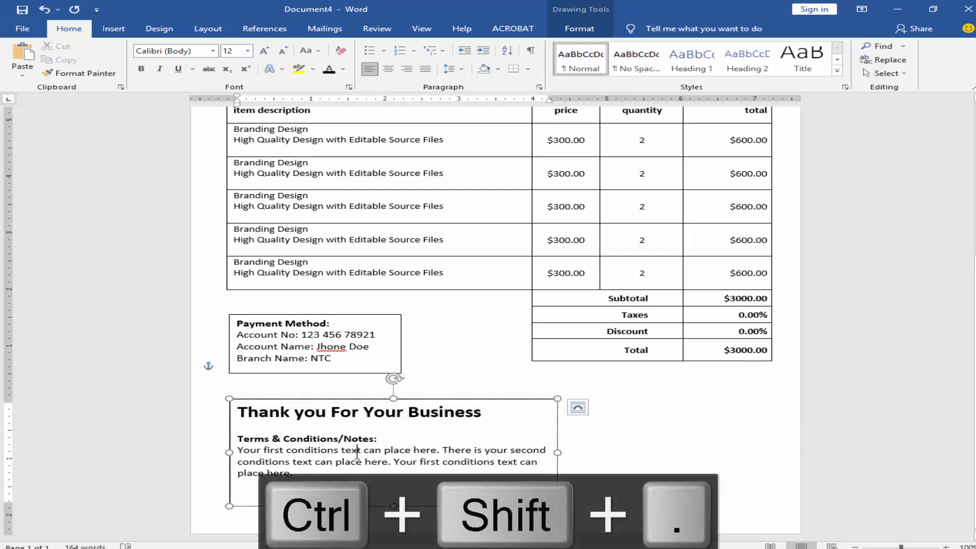
Step: Nudge the "INVOICE TO" customer details box slightly left, closer to the item table's left edge
{"action": "scroll", "coordinate": [332, 450], "scroll_direction": "down", "scroll_amount": 2}
{"action": "scroll", "coordinate": [396, 523], "scroll_direction": "down", "scroll_amount": 1}
{"action": "scroll", "coordinate": [396, 522], "scroll_direction": "down", "scroll_amount": 1}
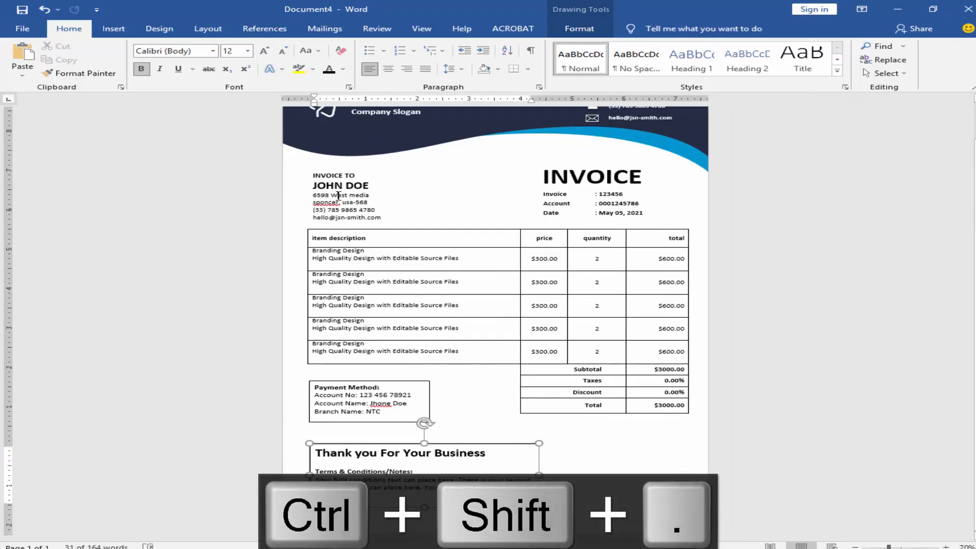
{"action": "left_click", "coordinate": [324, 172]}
{"action": "key", "text": "ctrl+Right"}
{"action": "key", "text": "ctrl+Right"}
{"action": "left_click", "coordinate": [436, 471]}
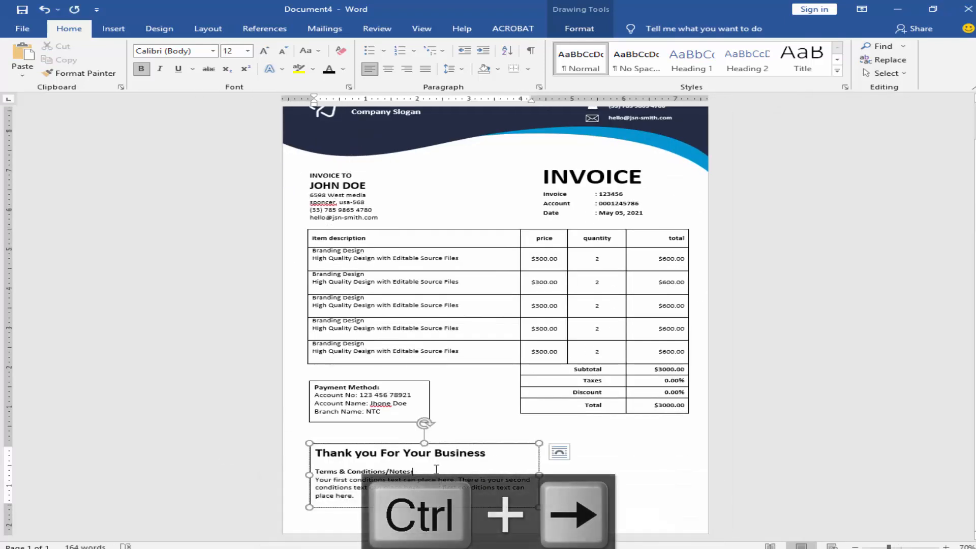
Step: Duplicate the thank-you and terms box to the right of the original and narrow the copy
{"action": "scroll", "coordinate": [436, 471], "scroll_direction": "up", "scroll_amount": 2}
{"action": "scroll", "coordinate": [344, 447], "scroll_direction": "down", "scroll_amount": 1}
{"action": "left_click_drag", "start_coordinate": [491, 419], "coordinate": [667, 419]}
{"action": "left_click_drag", "start_coordinate": [728, 456], "coordinate": [611, 457]}
Step: Replace all text in the duplicated box with "Company signature" copied from Notepad
{"action": "key", "text": "alt+Tab"}
{"action": "scroll", "coordinate": [376, 227], "scroll_direction": "down", "scroll_amount": 1}
{"action": "left_click_drag", "start_coordinate": [414, 185], "coordinate": [305, 186]}
{"action": "key", "text": "ctrl+c"}
{"action": "left_click", "coordinate": [522, 458]}
{"action": "key", "text": "ctrl+a"}
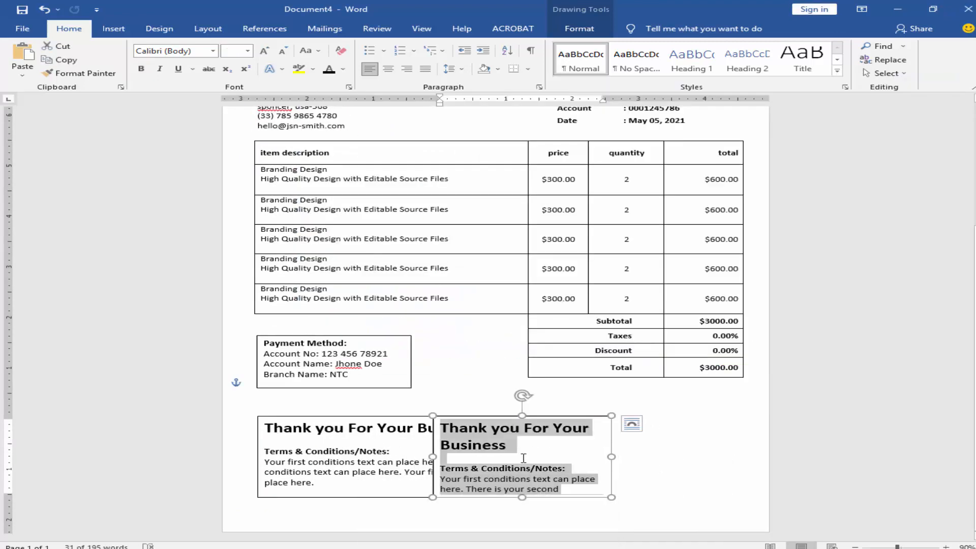
{"action": "key", "text": "ctrl+v"}
Step: Reduce the "Company signature" text to 14 pt and centre it in its box, shrunk to about 1.84" by 0.36" at the page's lower right
{"action": "key", "text": "ctrl+a"}
{"action": "key", "text": "ctrl+shift+comma"}
{"action": "key", "text": "ctrl+shift+comma"}
{"action": "key", "text": "ctrl+shift+comma"}
{"action": "key", "text": "Escape"}
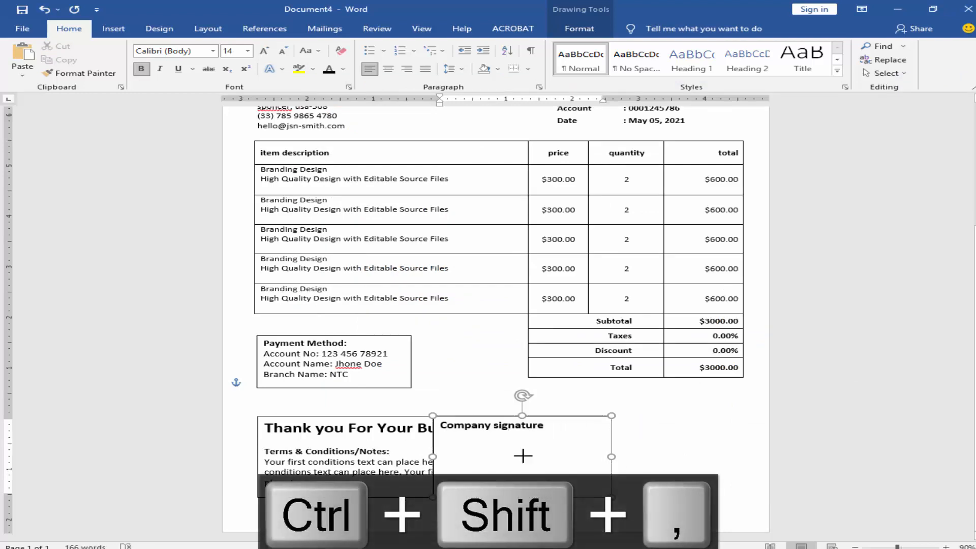
{"action": "mouse_move", "coordinate": [612, 426]}
{"action": "left_mouse_down"}
{"action": "mouse_move", "coordinate": [555, 426]}
{"action": "mouse_move", "coordinate": [686, 463]}
{"action": "left_mouse_up"}
{"action": "key", "text": "ctrl+e"}
Step: Remove the outlines from the company signature, thank-you and payment method text boxes
{"action": "left_click", "coordinate": [579, 29]}
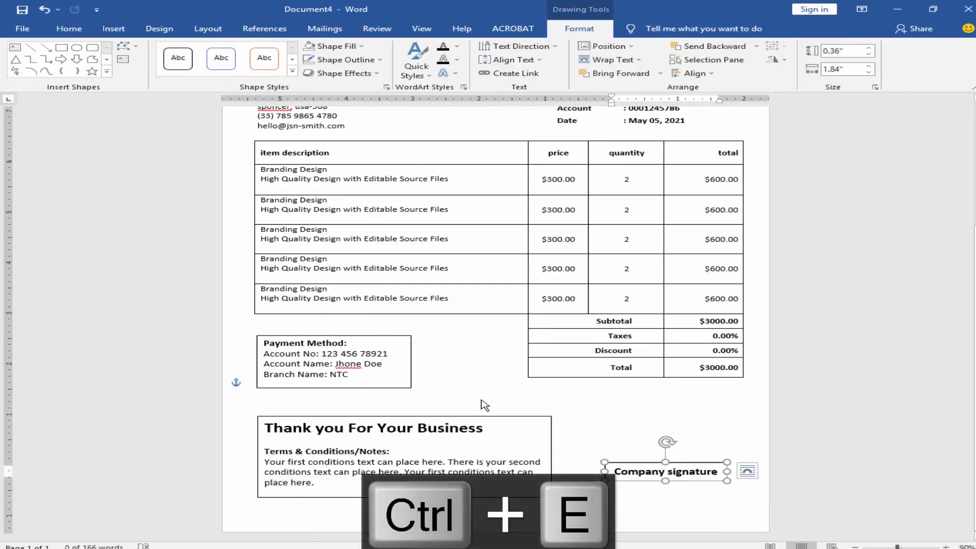
{"action": "left_click", "coordinate": [473, 417], "text": "shift"}
{"action": "left_click", "coordinate": [391, 388], "text": "shift"}
{"action": "left_click", "coordinate": [477, 382]}
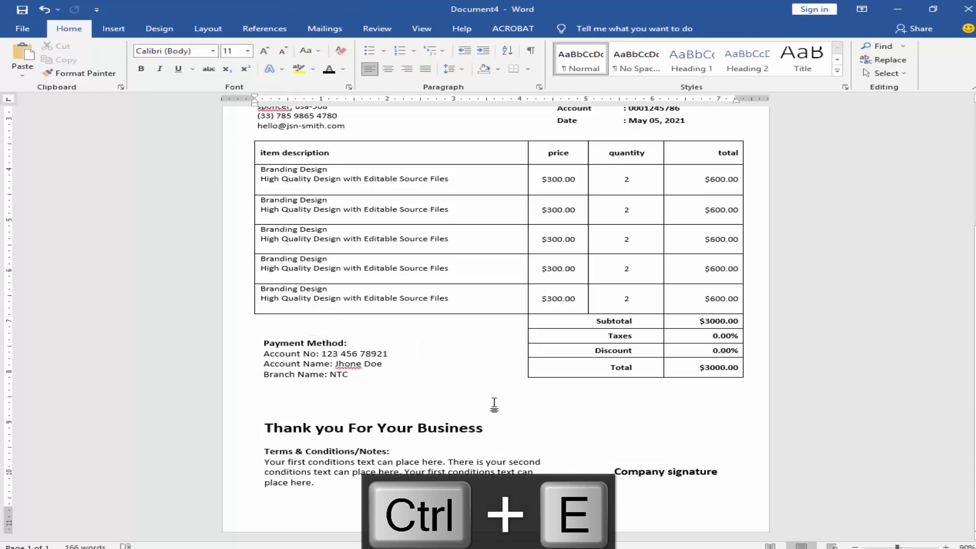
Step: Draw a horizontal line about 1.84" long directly above the "Company signature" text
{"action": "left_click", "coordinate": [113, 29]}
{"action": "left_click", "coordinate": [203, 46]}
{"action": "left_click", "coordinate": [192, 104]}
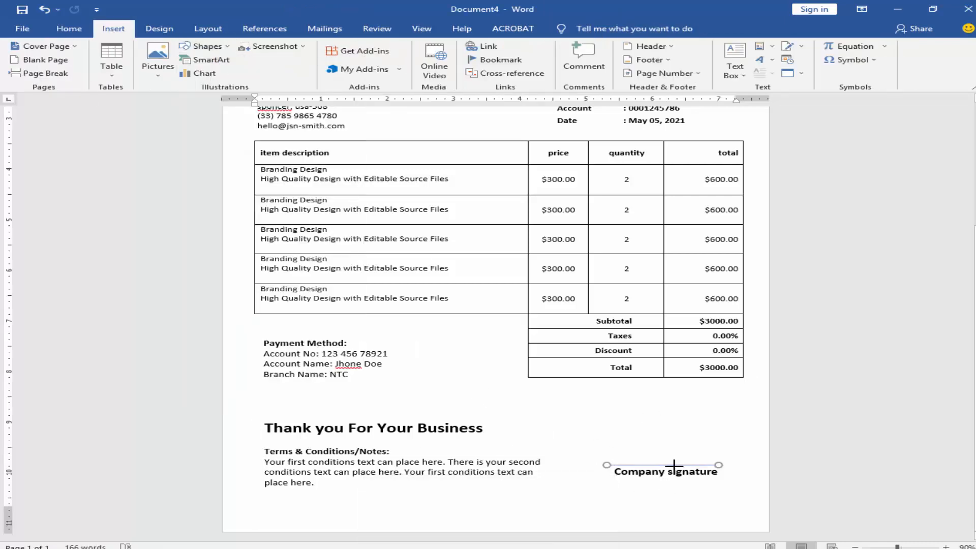
{"action": "key", "text": "ctrl+Right"}
{"action": "key", "text": "ctrl+Up"}
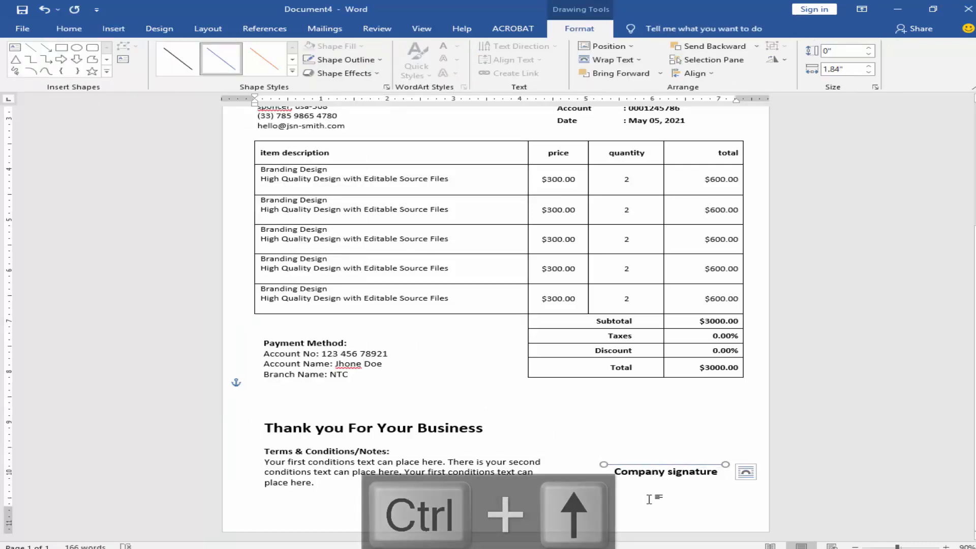
Step: Make the signature line black with a 1½ pt weight, and undo any accidental changes made after it
{"action": "left_click", "coordinate": [353, 60]}
{"action": "mouse_move", "coordinate": [364, 216]}
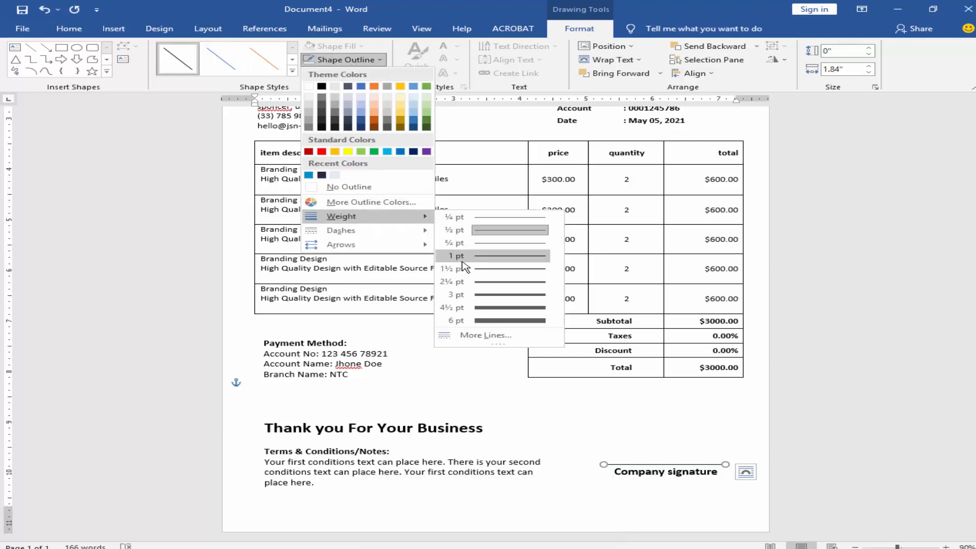
{"action": "left_click", "coordinate": [489, 274]}
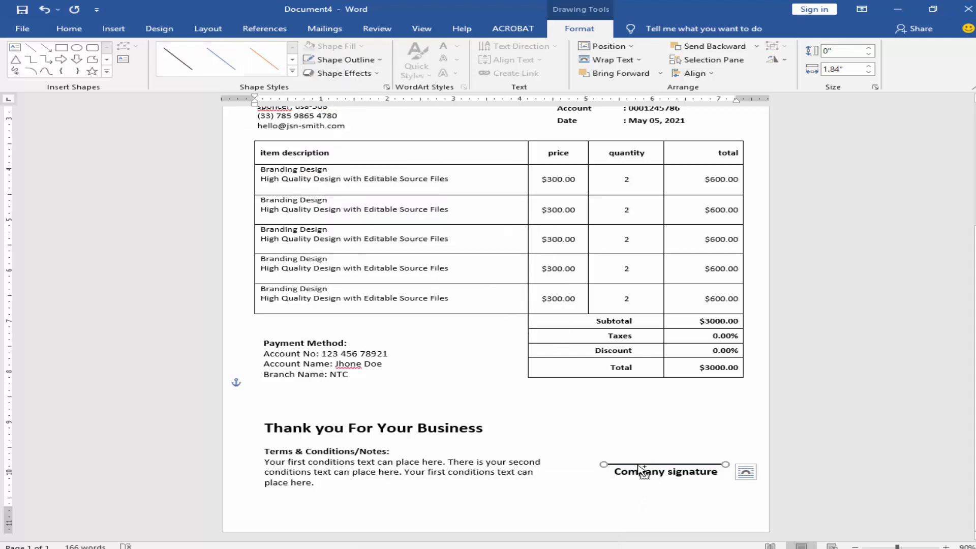
{"action": "key", "text": "ctrl+z"}
{"action": "key", "text": "ctrl+z"}
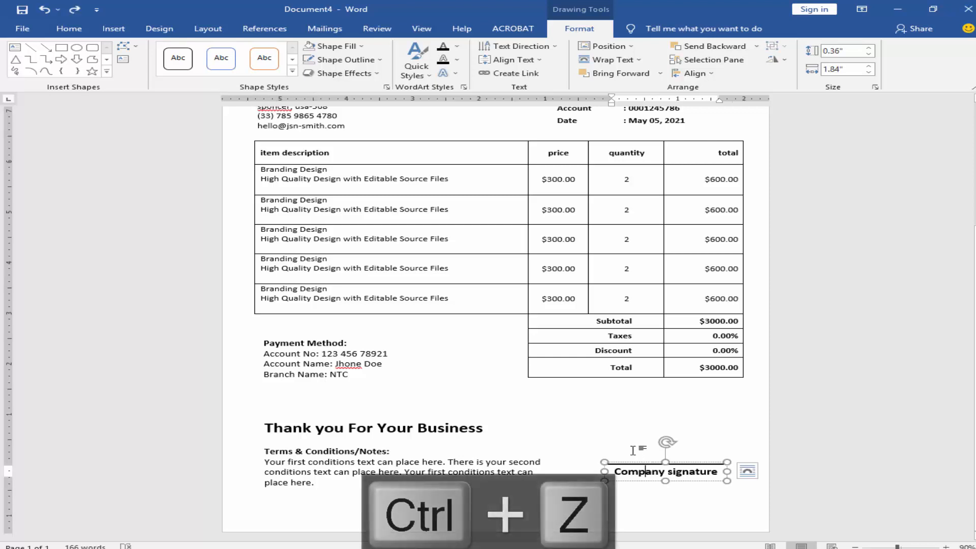
Step: Draw a horizontal line about 4.12" long under the "Thank you For Your Business" heading
{"action": "left_click", "coordinate": [113, 28]}
{"action": "left_click", "coordinate": [203, 46]}
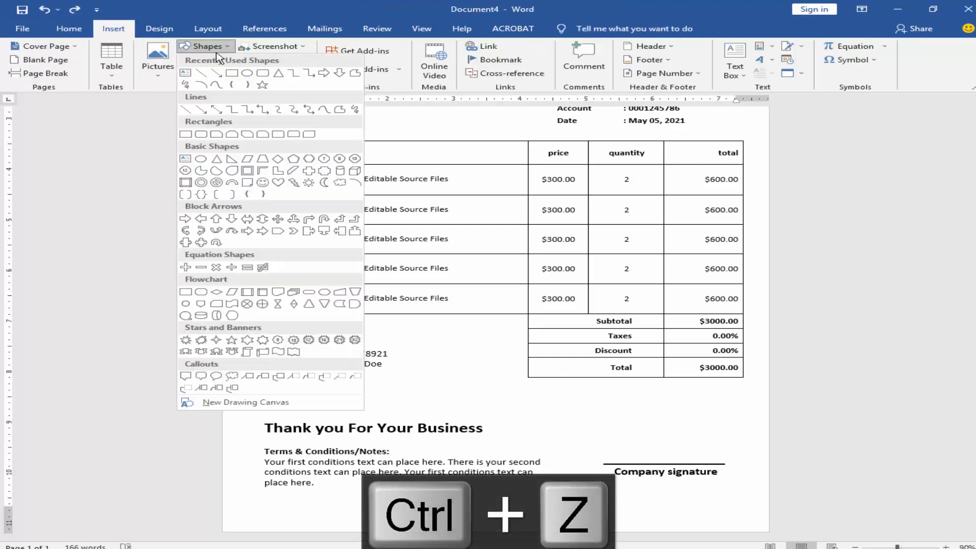
{"action": "left_click", "coordinate": [215, 75]}
{"action": "mouse_move", "coordinate": [266, 437]}
{"action": "left_mouse_down"}
{"action": "mouse_move", "coordinate": [536, 436]}
{"action": "mouse_move", "coordinate": [537, 446]}
{"action": "left_mouse_up"}
{"action": "key", "text": "ctrl+Down"}
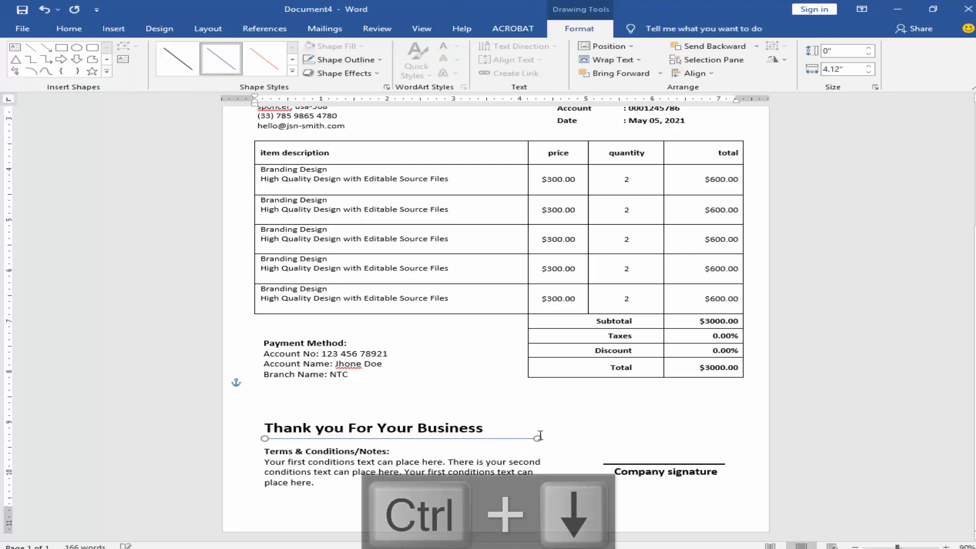
Step: Make the line under the thank-you heading black with a 2¼ pt weight
{"action": "left_click", "coordinate": [351, 59]}
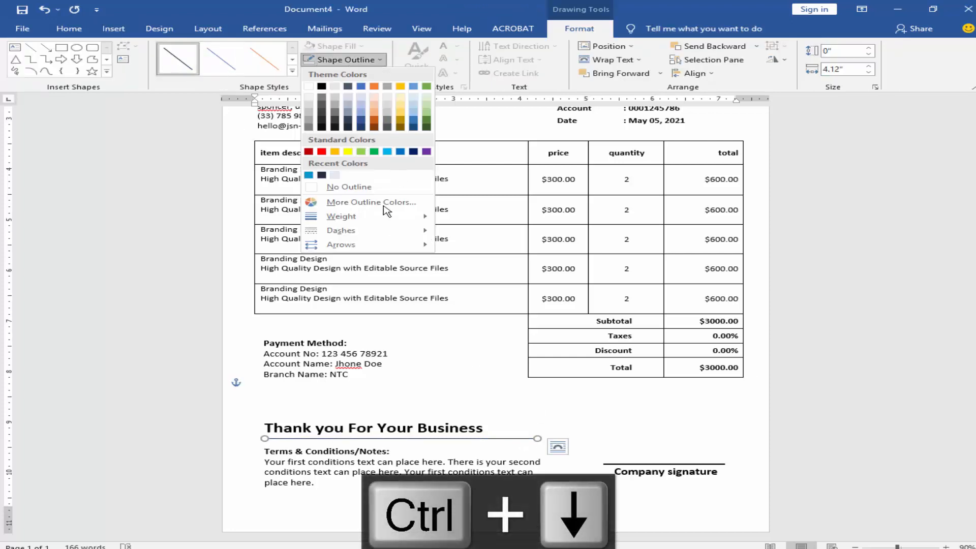
{"action": "mouse_move", "coordinate": [386, 216]}
{"action": "left_click", "coordinate": [505, 282]}
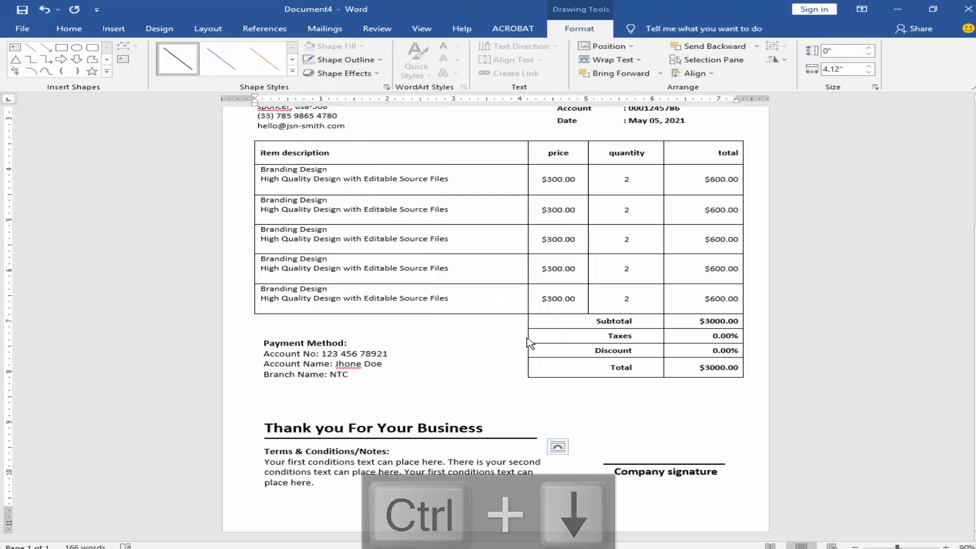
{"action": "left_click", "coordinate": [488, 429]}
Step: Draw a rectangle about 8.19" wide and 0.29" high across the foot of the page
{"action": "scroll", "coordinate": [603, 444], "scroll_direction": "down", "scroll_amount": 4}
{"action": "left_click", "coordinate": [599, 472]}
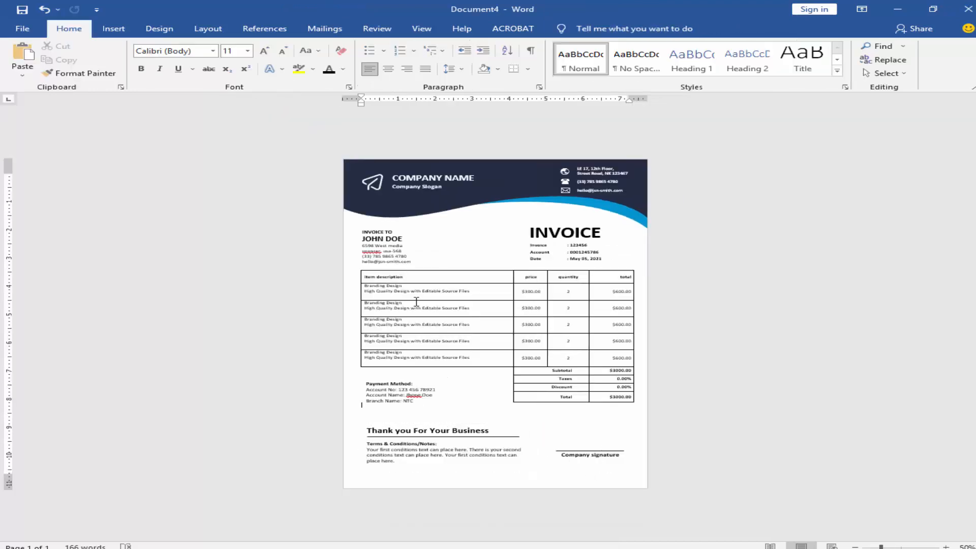
{"action": "left_click", "coordinate": [113, 29]}
{"action": "left_click", "coordinate": [204, 46]}
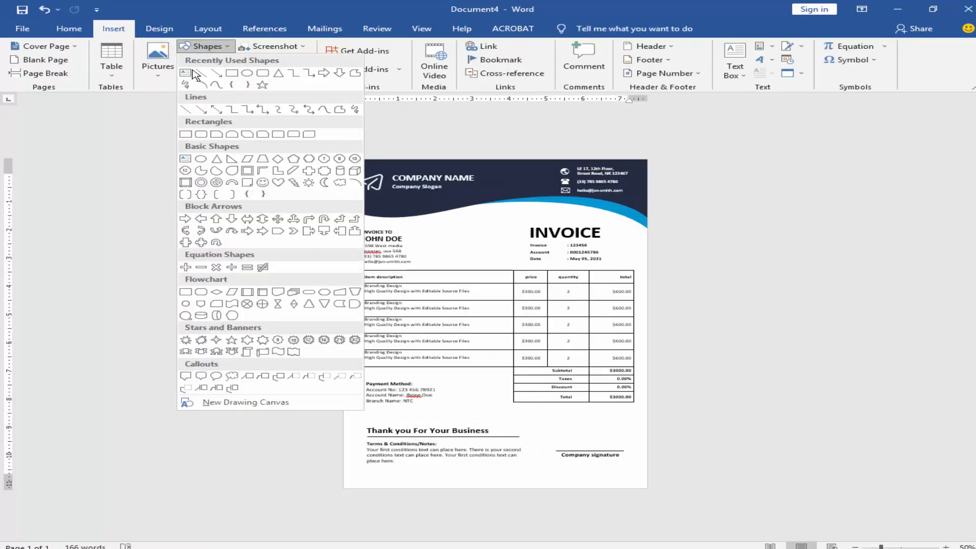
{"action": "left_click", "coordinate": [255, 167]}
{"action": "mouse_move", "coordinate": [343, 480]}
{"action": "left_mouse_down"}
{"action": "mouse_move", "coordinate": [462, 510]}
{"action": "mouse_move", "coordinate": [645, 487]}
{"action": "left_mouse_up"}
{"action": "scroll", "coordinate": [626, 508], "scroll_direction": "up", "scroll_amount": 4}
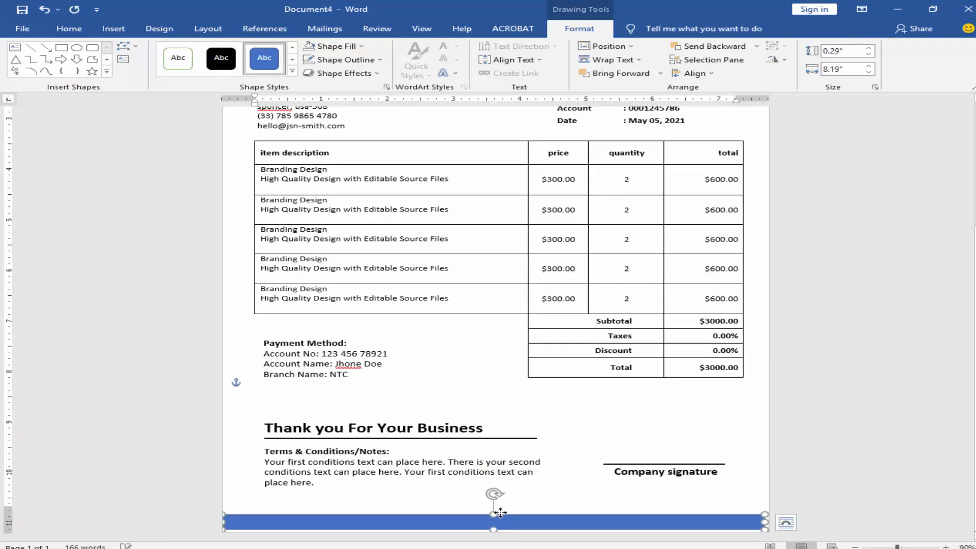
Step: Resize the footer bar to about 8.26" wide and 0.38" high and nudge it flush with the page's bottom edge
{"action": "left_click_drag", "start_coordinate": [500, 512], "coordinate": [494, 508]}
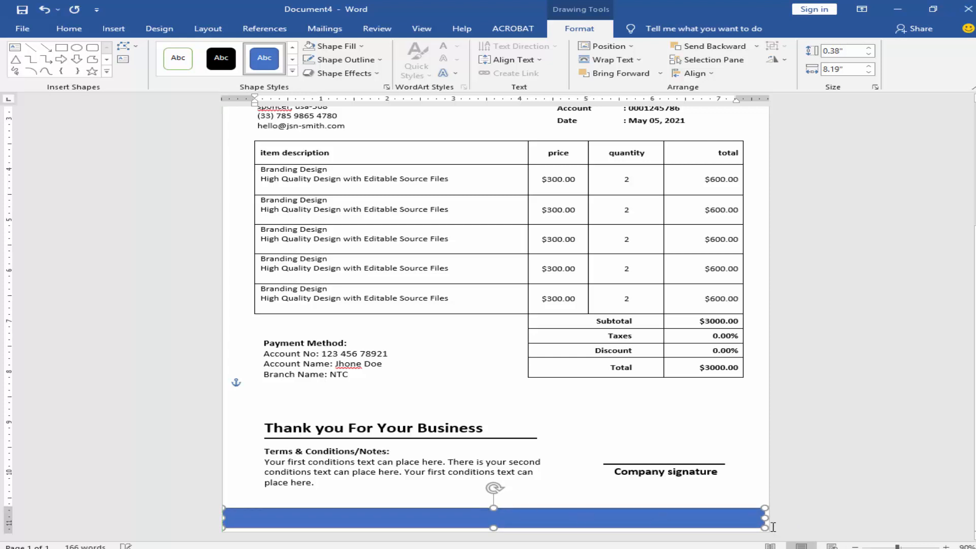
{"action": "left_click_drag", "start_coordinate": [769, 518], "coordinate": [770, 519]}
{"action": "key", "text": "ctrl+Down"}
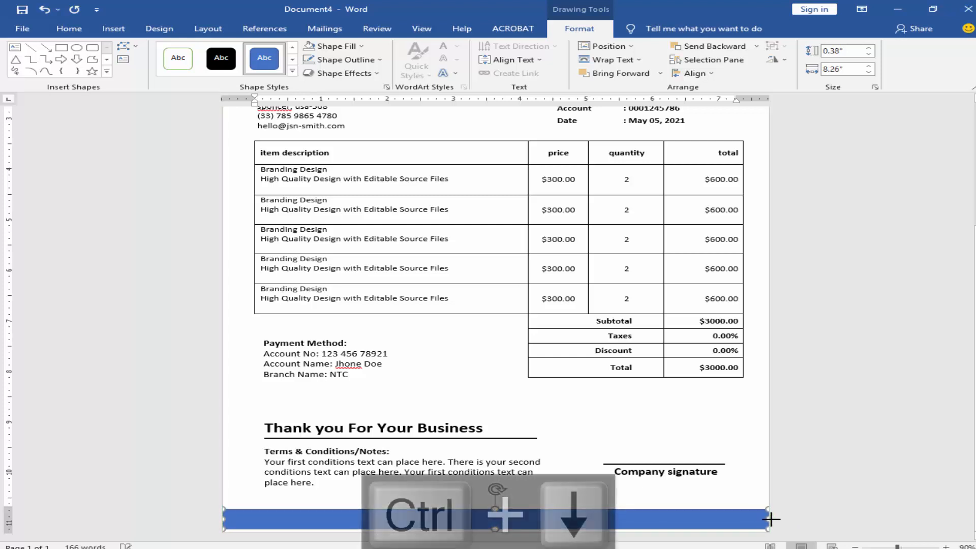
{"action": "key", "text": "ctrl+Right"}
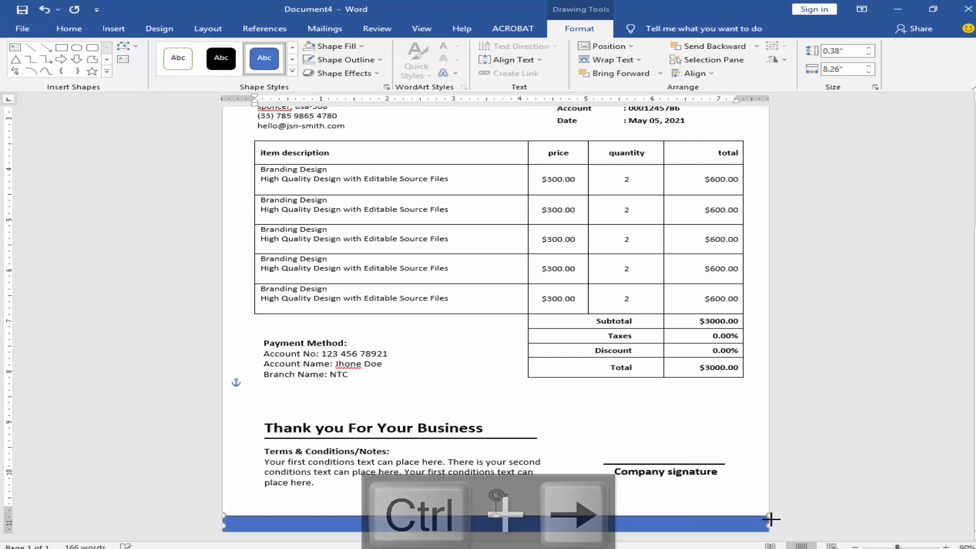
{"action": "key", "text": "ctrl+Left"}
{"action": "key", "text": "ctrl+Up"}
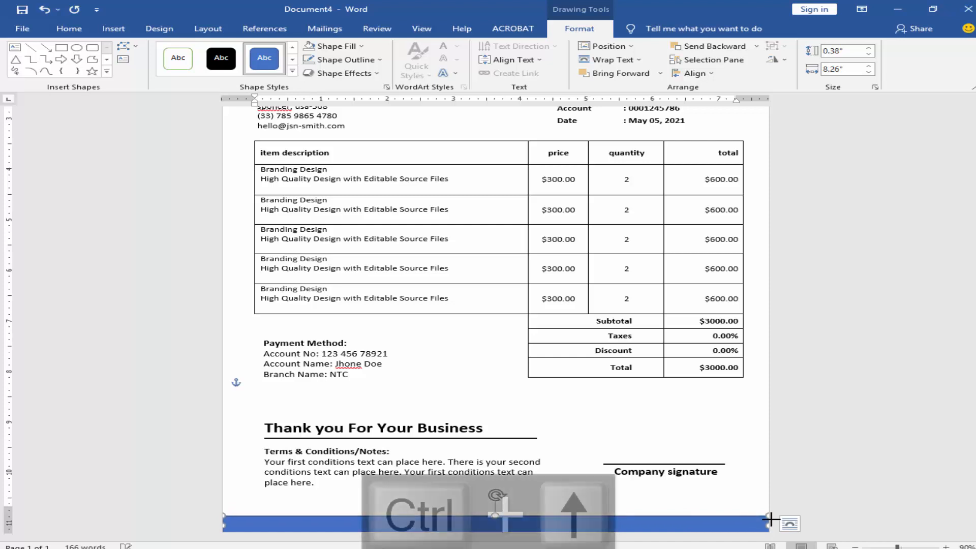
Step: Fill the footer bar with the same dark navy as the page header
{"action": "left_click", "coordinate": [359, 46]}
{"action": "left_click", "coordinate": [321, 162]}
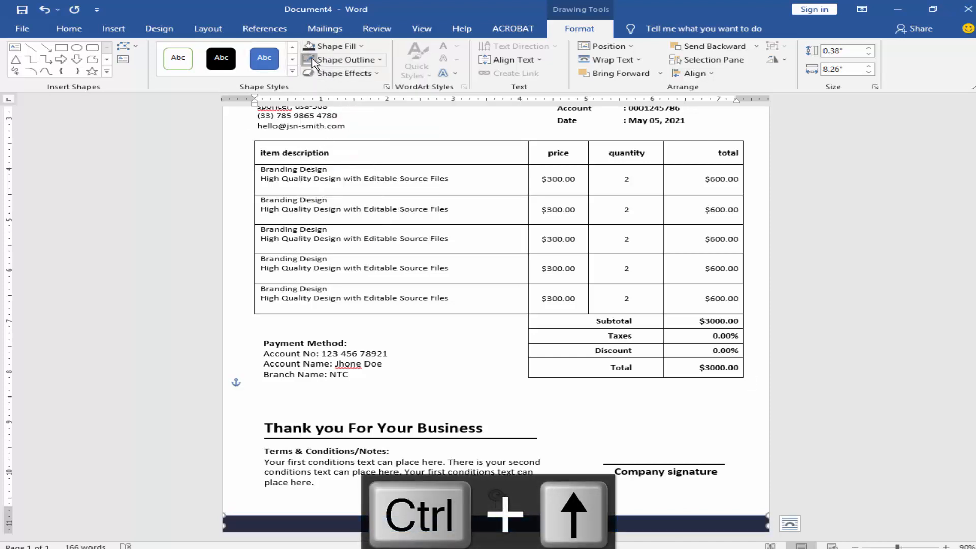
{"action": "left_click", "coordinate": [555, 489]}
{"action": "left_click", "coordinate": [571, 425]}
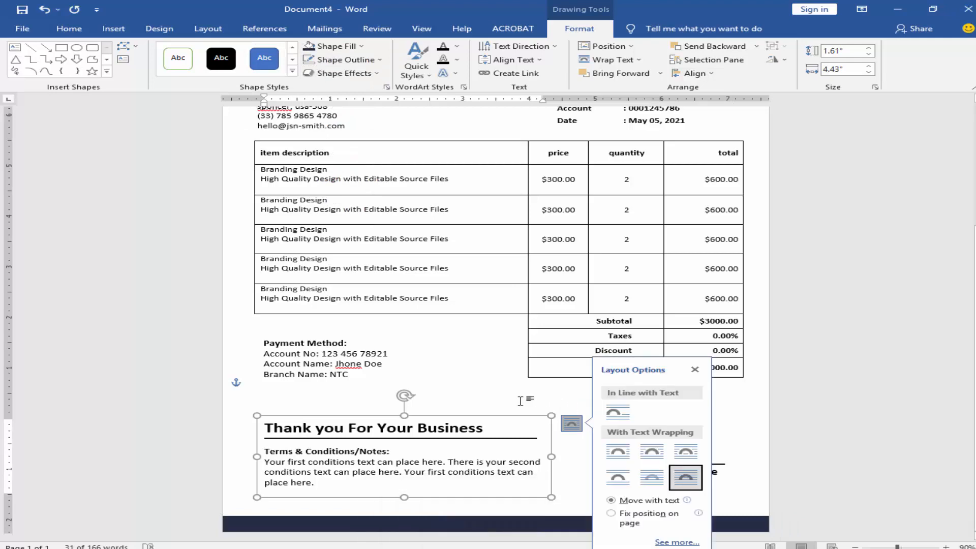
{"action": "left_click", "coordinate": [521, 400]}
Step: Shade the item table's header row and its Total row with the blue used in the header wave
{"action": "scroll", "coordinate": [521, 401], "scroll_direction": "down", "scroll_amount": 3}
{"action": "left_click_drag", "start_coordinate": [656, 272], "coordinate": [464, 267]}
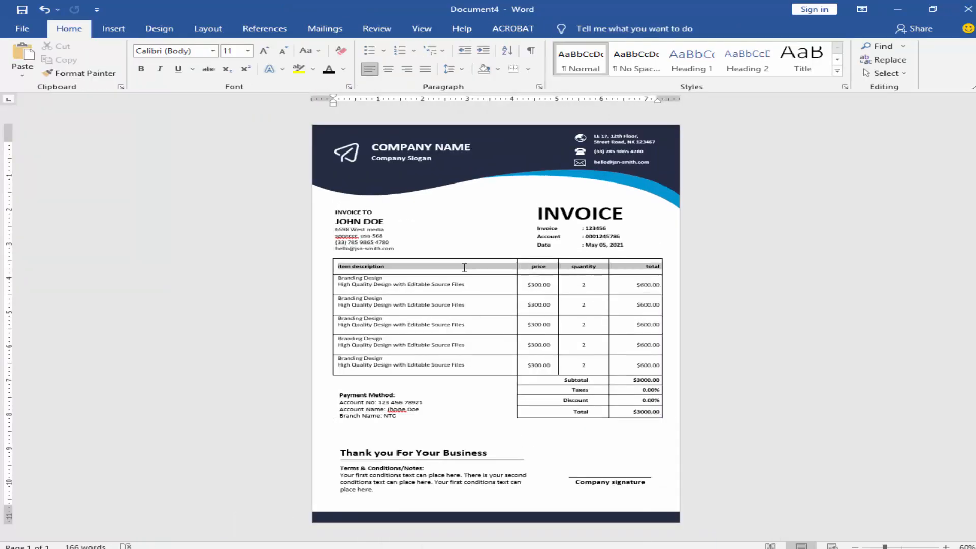
{"action": "left_click", "coordinate": [570, 28]}
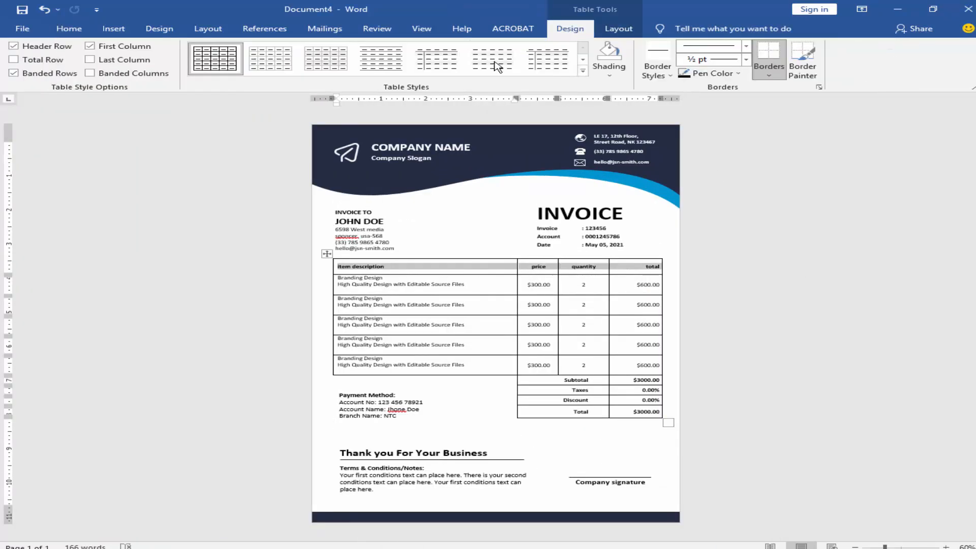
{"action": "left_click", "coordinate": [610, 76]}
{"action": "left_click", "coordinate": [611, 190]}
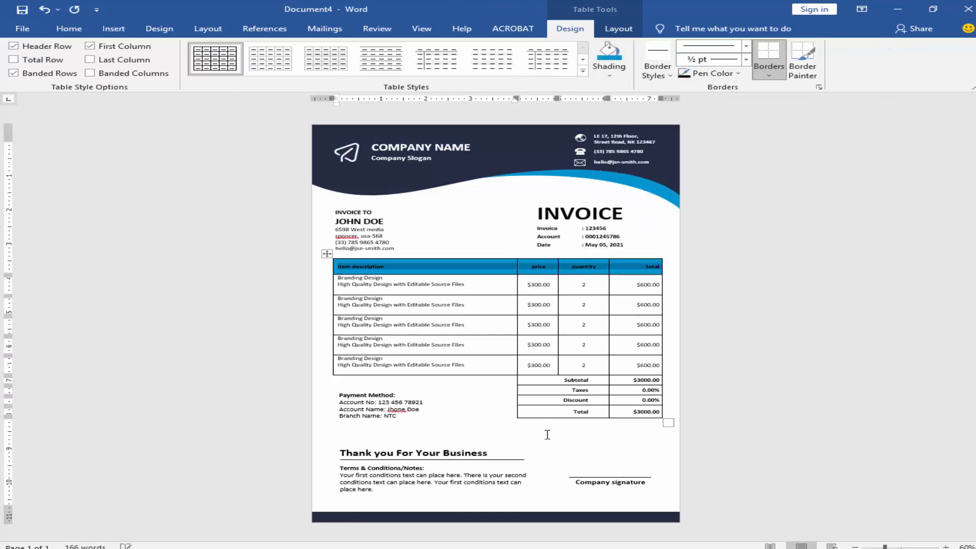
{"action": "left_click_drag", "start_coordinate": [542, 411], "coordinate": [654, 412]}
{"action": "left_click", "coordinate": [609, 54]}
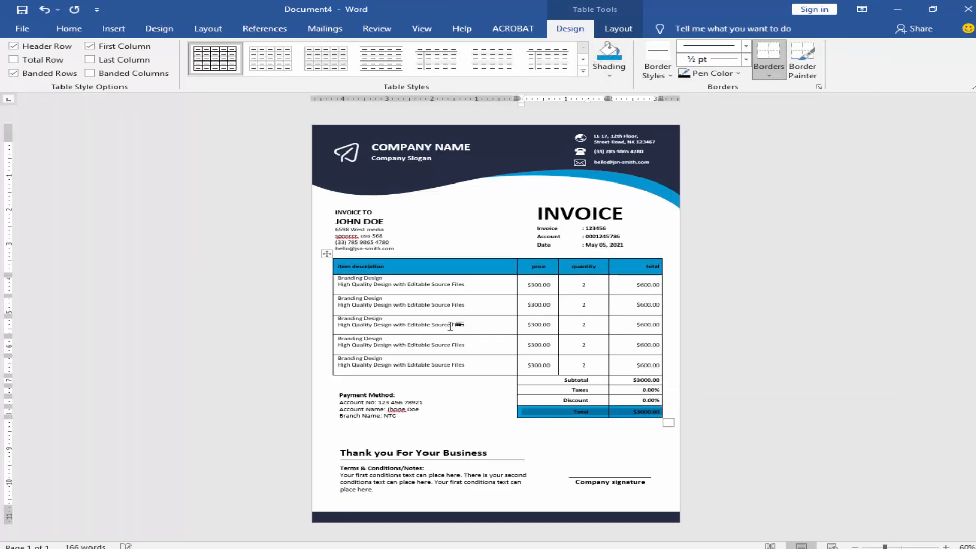
Step: Make the text of the item table's header row white and 12 pt
{"action": "scroll", "coordinate": [456, 357], "scroll_direction": "up", "scroll_amount": 3}
{"action": "left_click", "coordinate": [509, 421]}
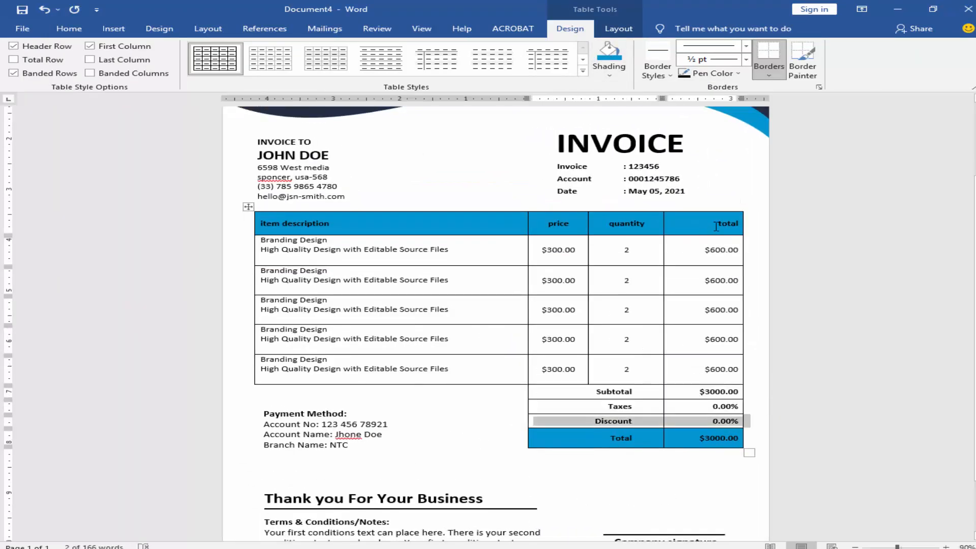
{"action": "left_click_drag", "start_coordinate": [253, 221], "coordinate": [732, 223]}
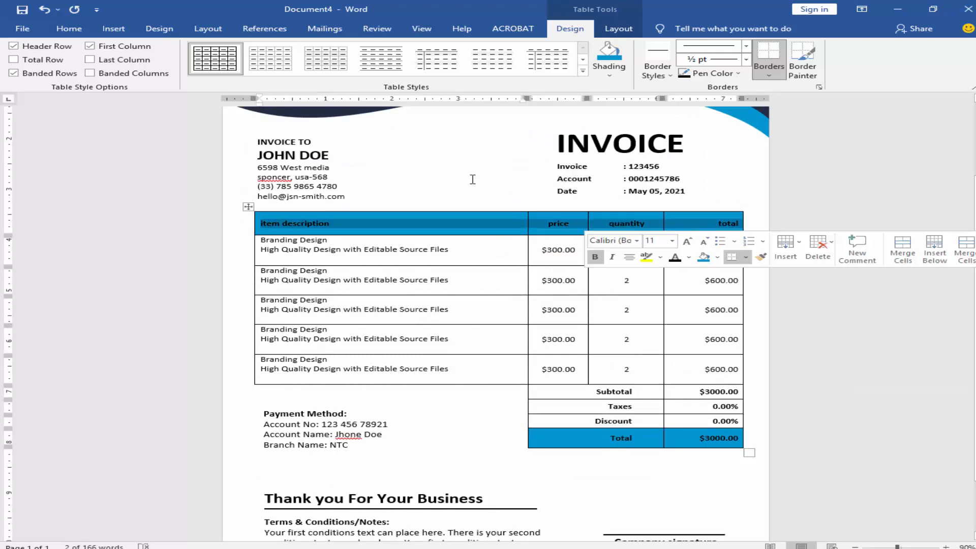
{"action": "left_click", "coordinate": [69, 29]}
{"action": "left_click", "coordinate": [344, 69]}
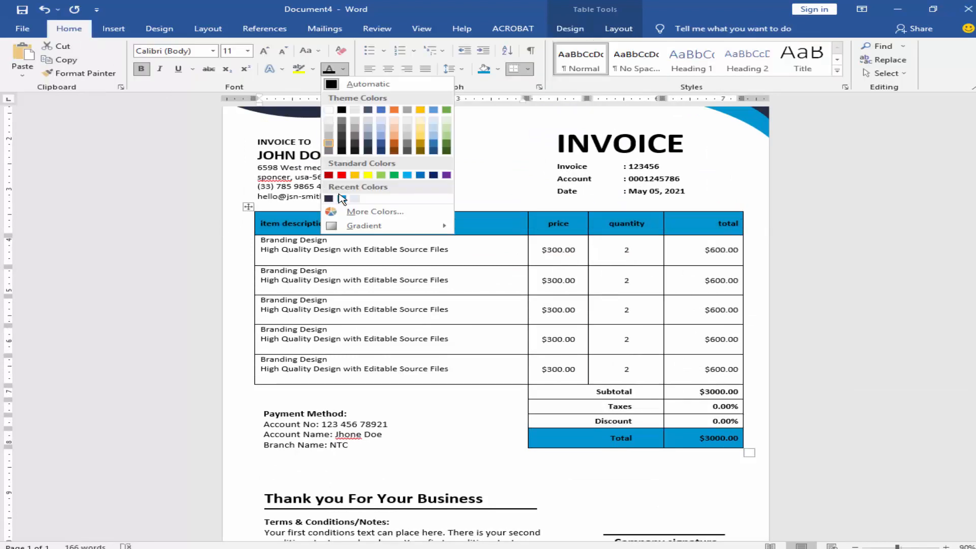
{"action": "left_click", "coordinate": [329, 110]}
{"action": "key", "text": "ctrl+shift+period"}
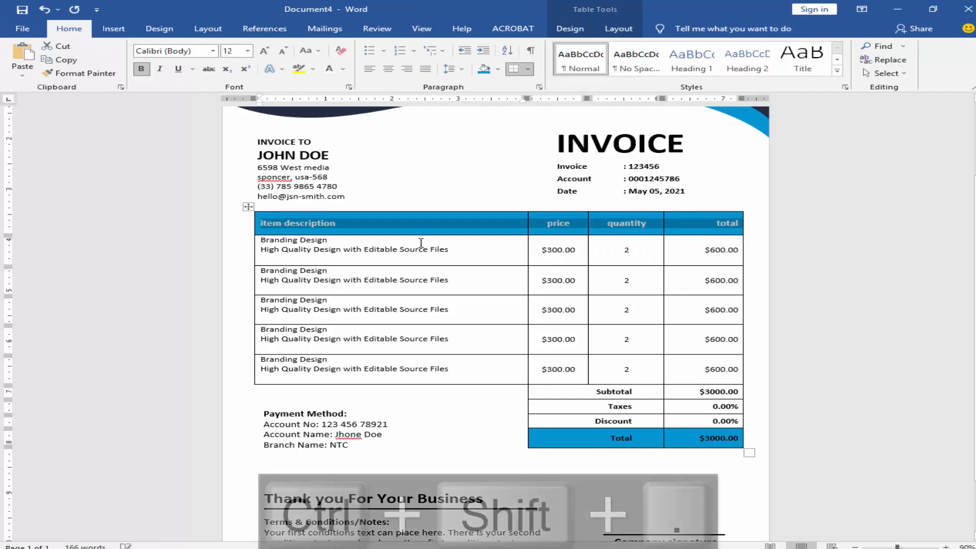
Step: Make the text of the blue Total row white and 12 pt to match the header row
{"action": "left_click_drag", "start_coordinate": [539, 438], "coordinate": [721, 438]}
{"action": "left_click", "coordinate": [722, 417]}
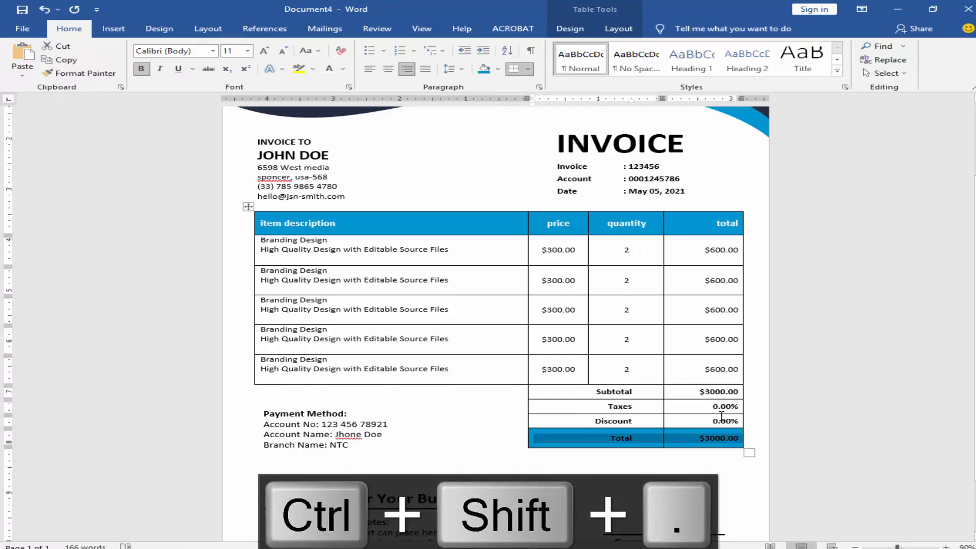
{"action": "left_click", "coordinate": [421, 396]}
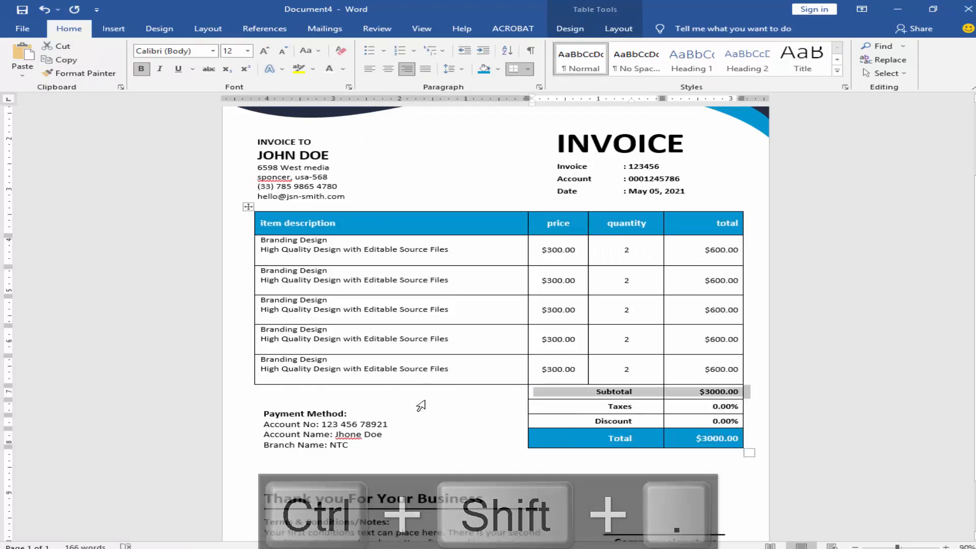
{"action": "left_click", "coordinate": [469, 436]}
{"action": "left_click", "coordinate": [586, 407]}
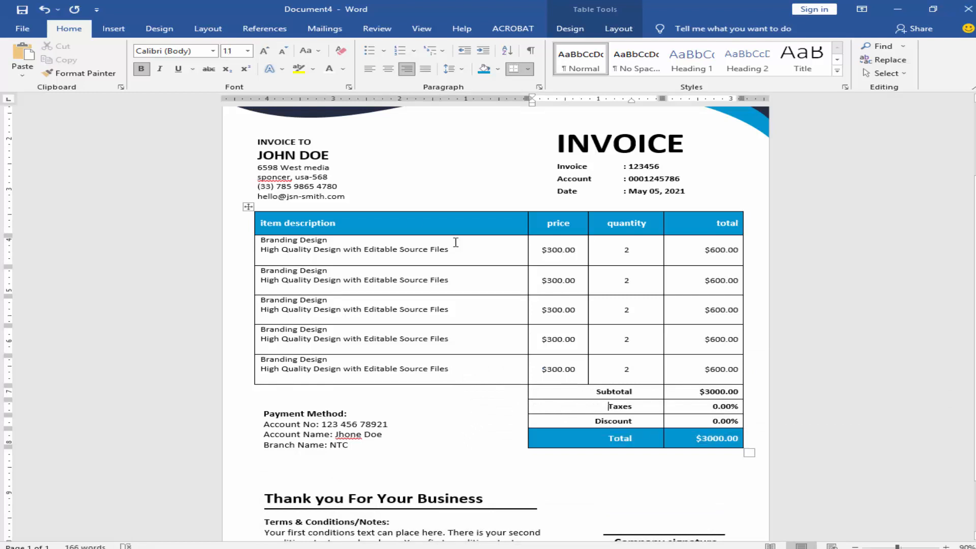
Step: Remove all borders from the item table and vertically centre the left-aligned item descriptions in their cells
{"action": "left_click_drag", "start_coordinate": [341, 224], "coordinate": [710, 436]}
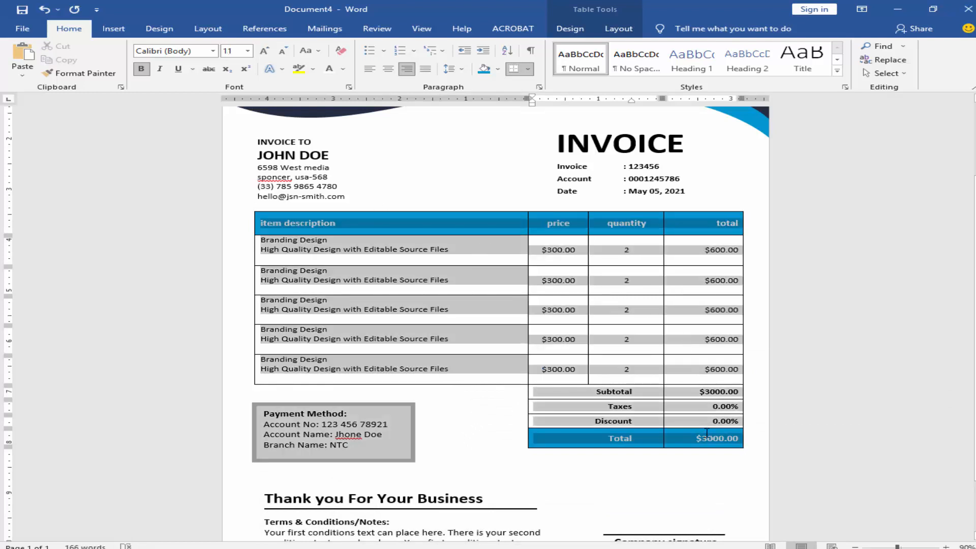
{"action": "left_click", "coordinate": [584, 30]}
{"action": "left_click", "coordinate": [768, 76]}
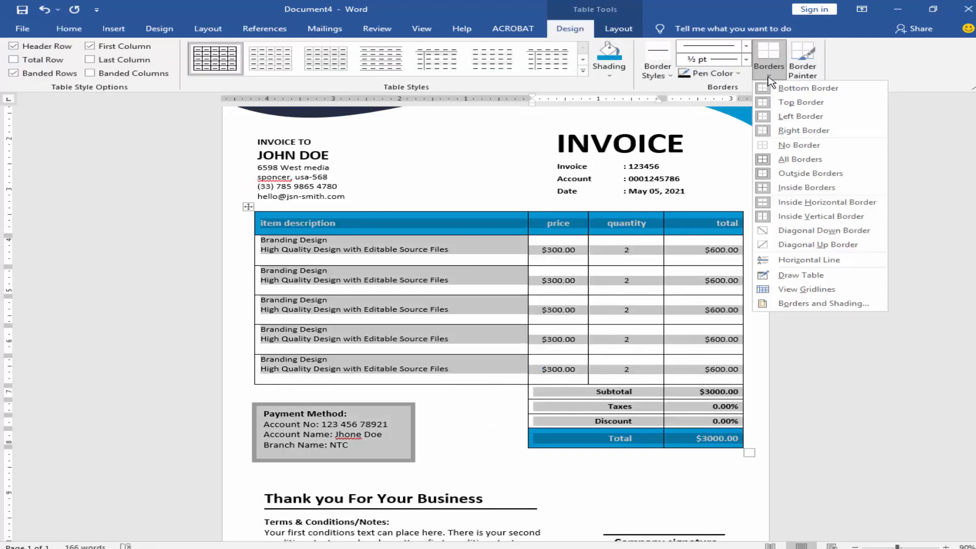
{"action": "left_click", "coordinate": [781, 143]}
{"action": "left_click", "coordinate": [496, 250]}
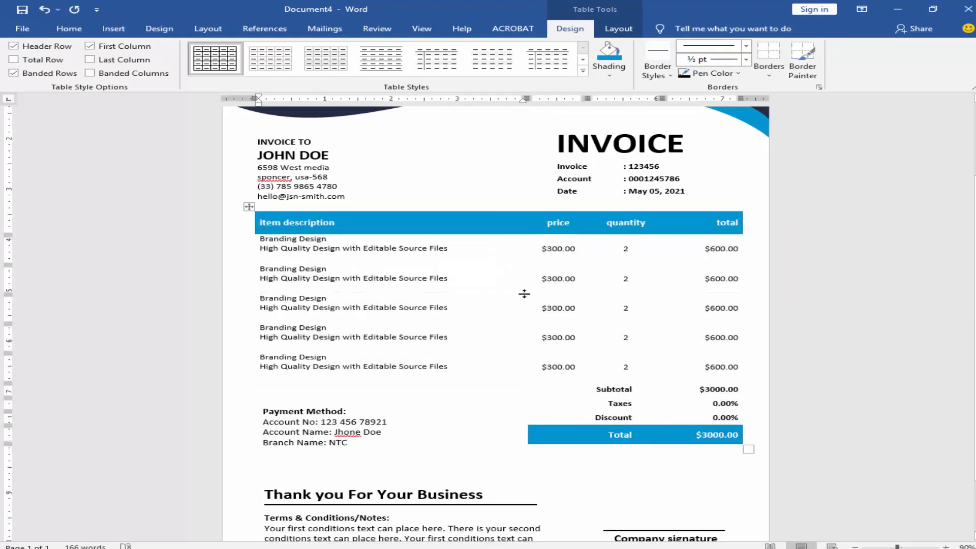
{"action": "scroll", "coordinate": [525, 290], "scroll_direction": "up", "scroll_amount": 1}
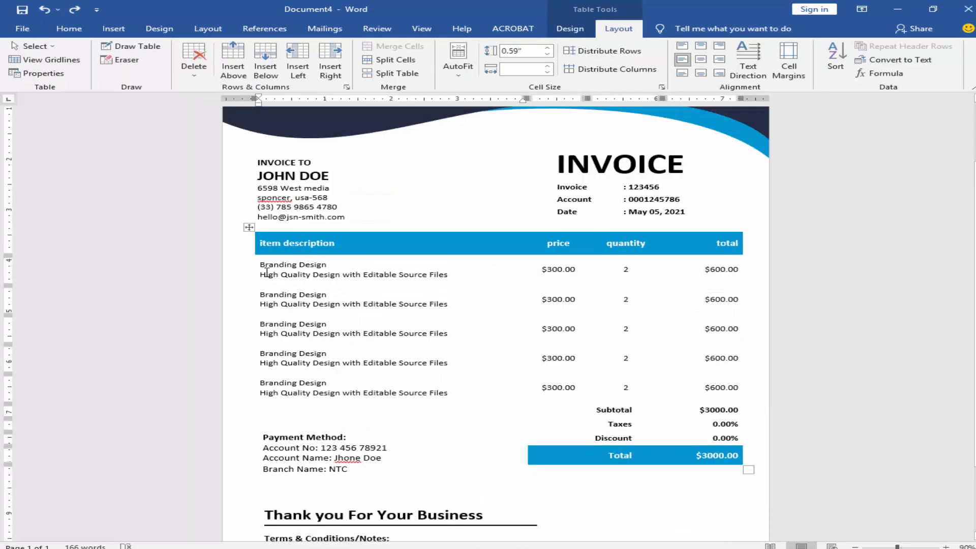
Step: Shade the second and fourth item rows of the table with the recently used pale blue
{"action": "left_click_drag", "start_coordinate": [267, 273], "coordinate": [688, 274]}
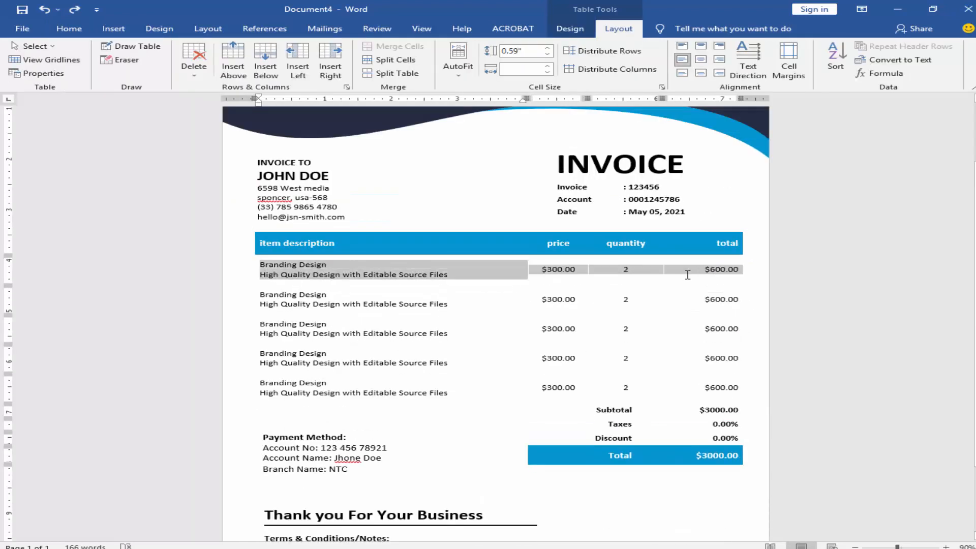
{"action": "left_click_drag", "start_coordinate": [505, 292], "coordinate": [623, 309]}
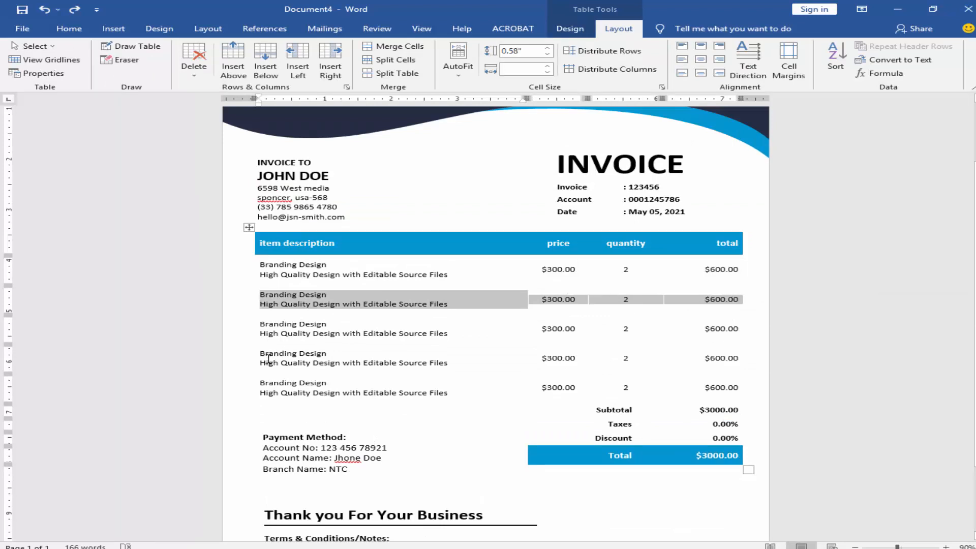
{"action": "left_click_drag", "start_coordinate": [268, 359], "coordinate": [712, 359]}
{"action": "left_click", "coordinate": [274, 299]}
{"action": "left_click_drag", "start_coordinate": [274, 299], "coordinate": [646, 305]}
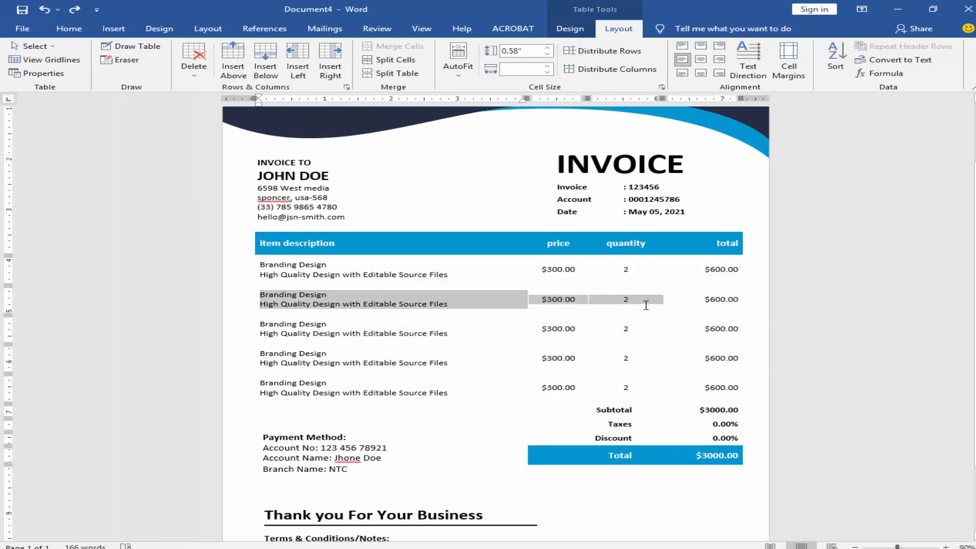
{"action": "left_click_drag", "start_coordinate": [428, 363], "coordinate": [702, 361]}
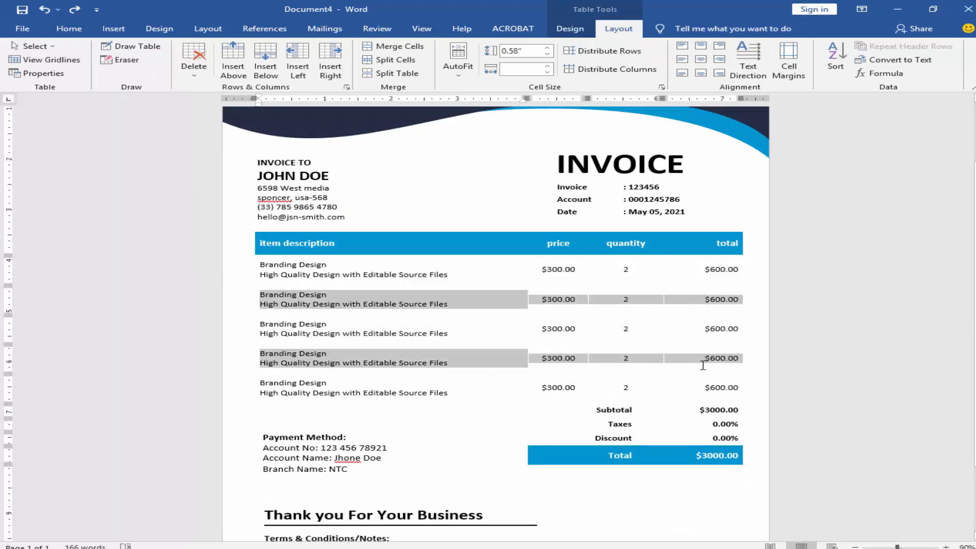
{"action": "left_click", "coordinate": [568, 31]}
{"action": "left_click", "coordinate": [609, 74]}
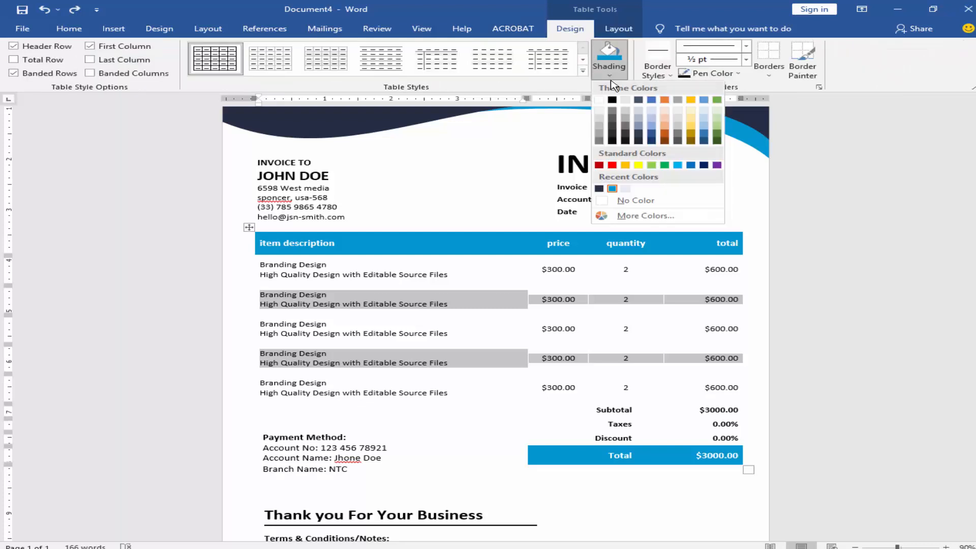
{"action": "left_click", "coordinate": [627, 190]}
{"action": "left_click", "coordinate": [453, 274]}
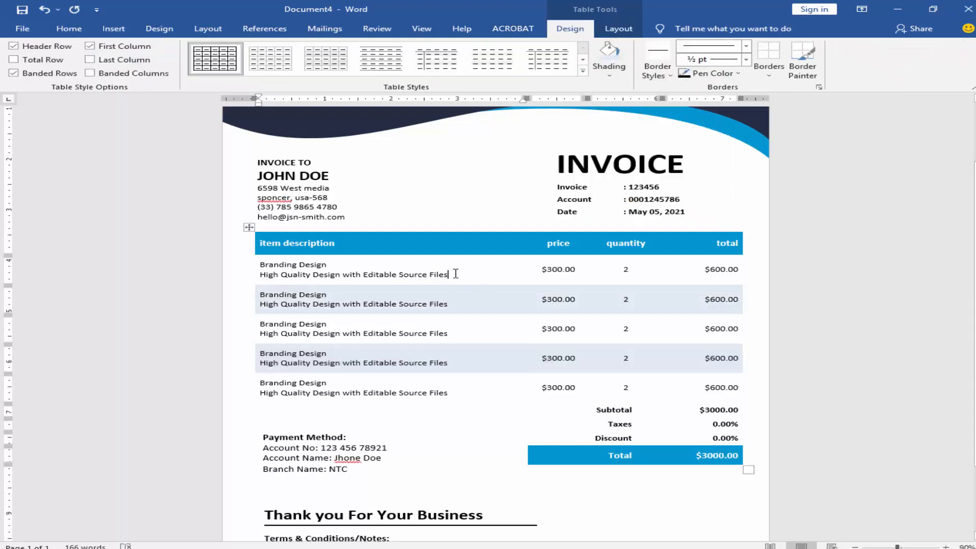
Step: Set the page color to White, Background 1, Darker 5%
{"action": "scroll", "coordinate": [456, 273], "scroll_direction": "down", "scroll_amount": 1}
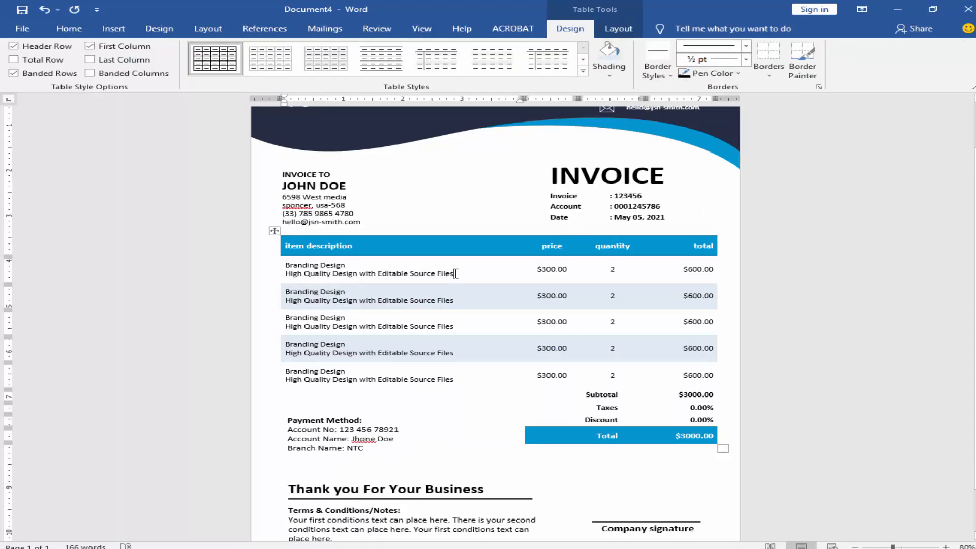
{"action": "scroll", "coordinate": [455, 273], "scroll_direction": "down", "scroll_amount": 2}
{"action": "left_click", "coordinate": [159, 29]}
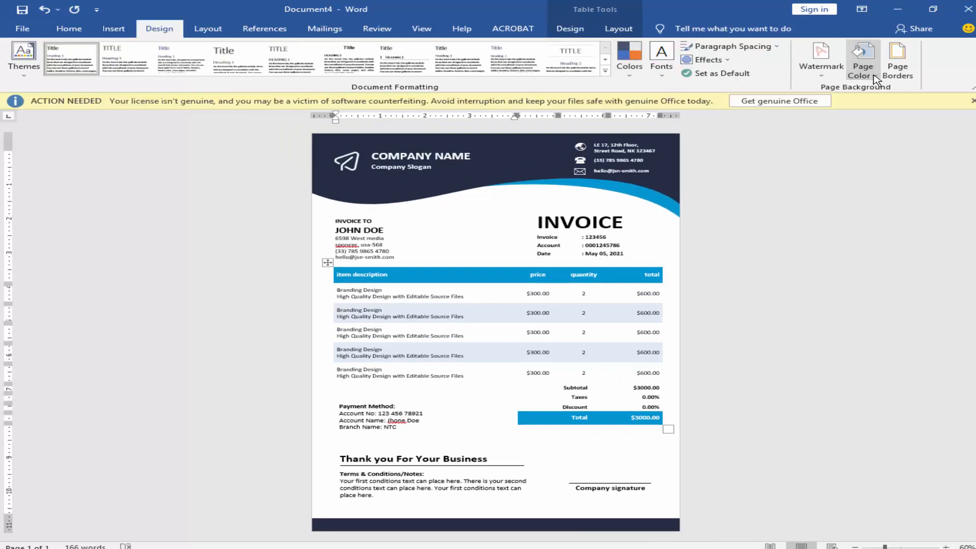
{"action": "left_click", "coordinate": [877, 77]}
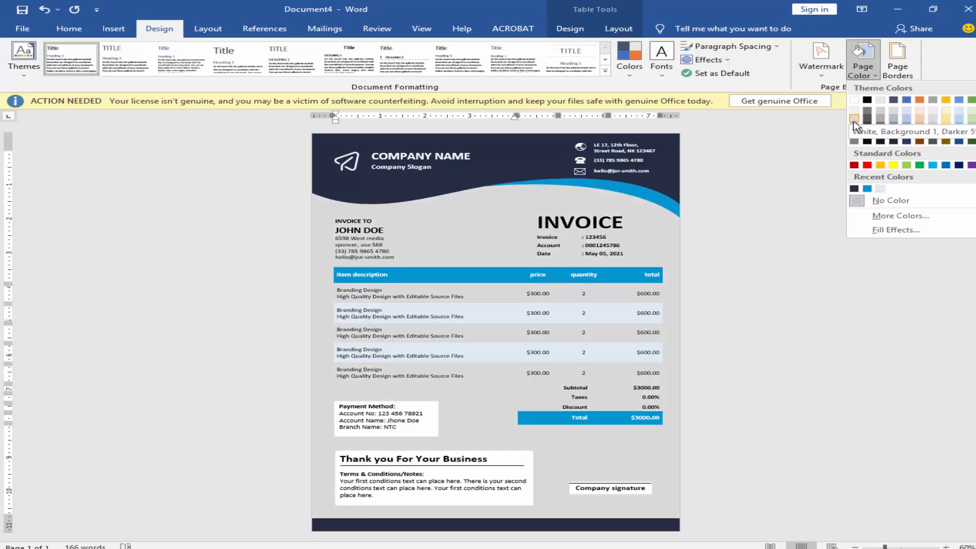
{"action": "left_click", "coordinate": [854, 118]}
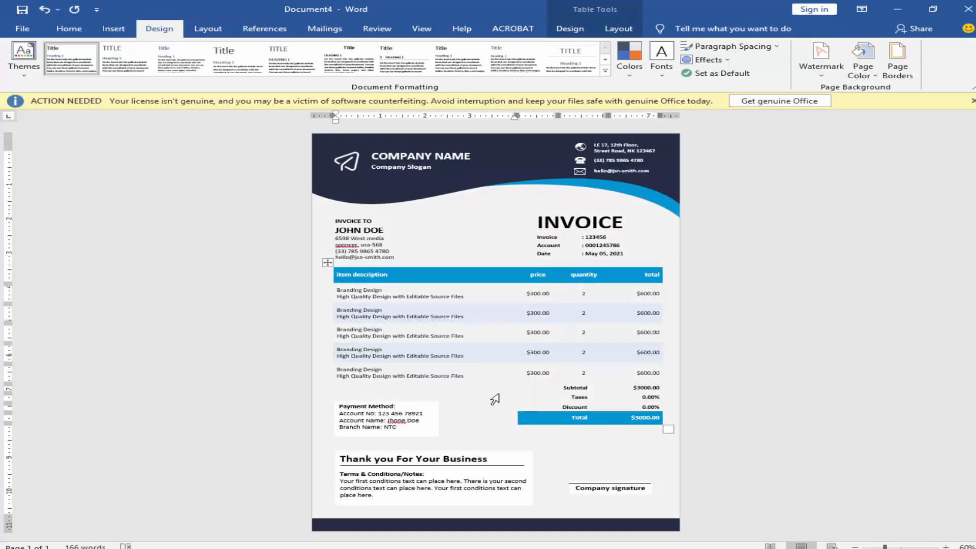
Step: Remove the fill from the customer details, INVOICE title, invoice details, payment method, terms and company signature text boxes
{"action": "scroll", "coordinate": [498, 409], "scroll_direction": "up", "scroll_amount": 2}
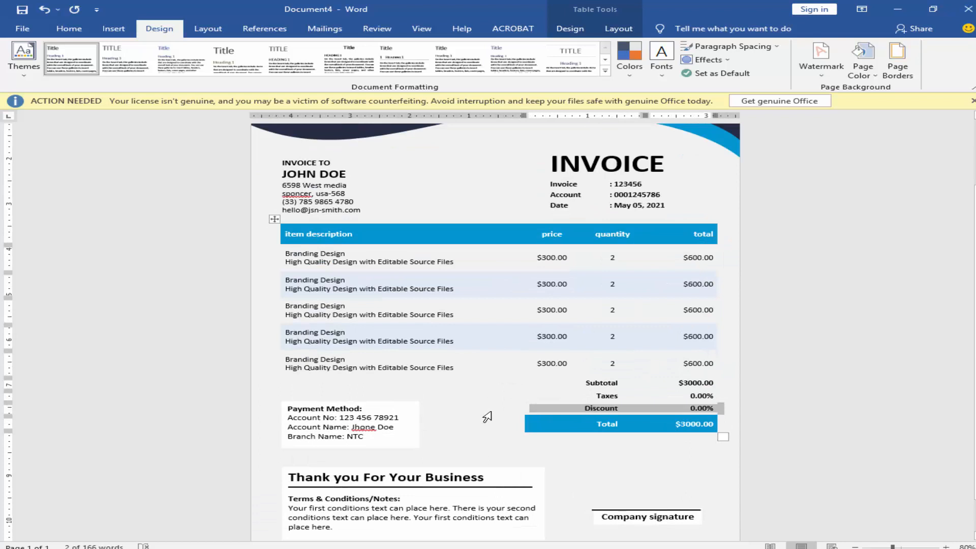
{"action": "left_click", "coordinate": [327, 177]}
{"action": "left_click", "coordinate": [568, 168], "text": "shift"}
{"action": "left_click", "coordinate": [346, 430], "text": "shift"}
{"action": "left_click", "coordinate": [374, 516], "text": "shift"}
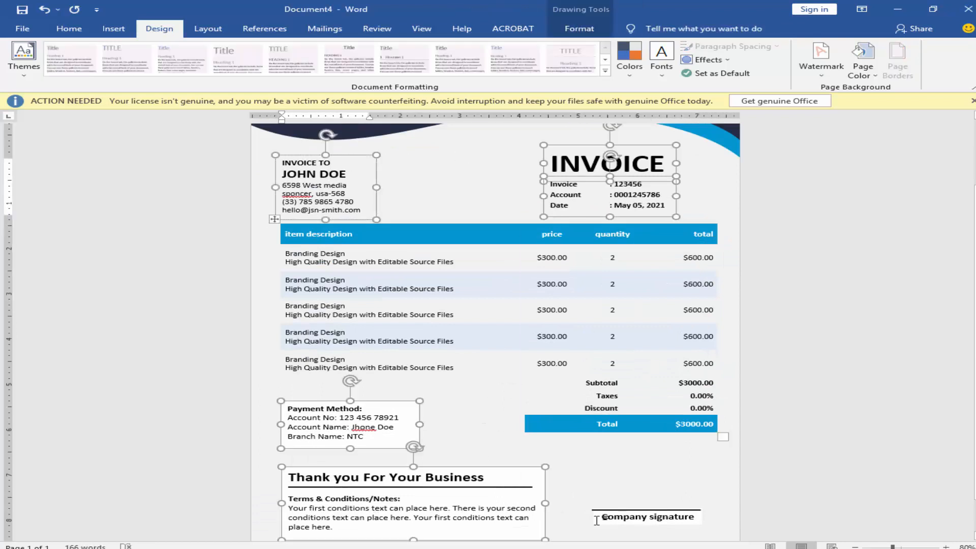
{"action": "left_click", "coordinate": [579, 29]}
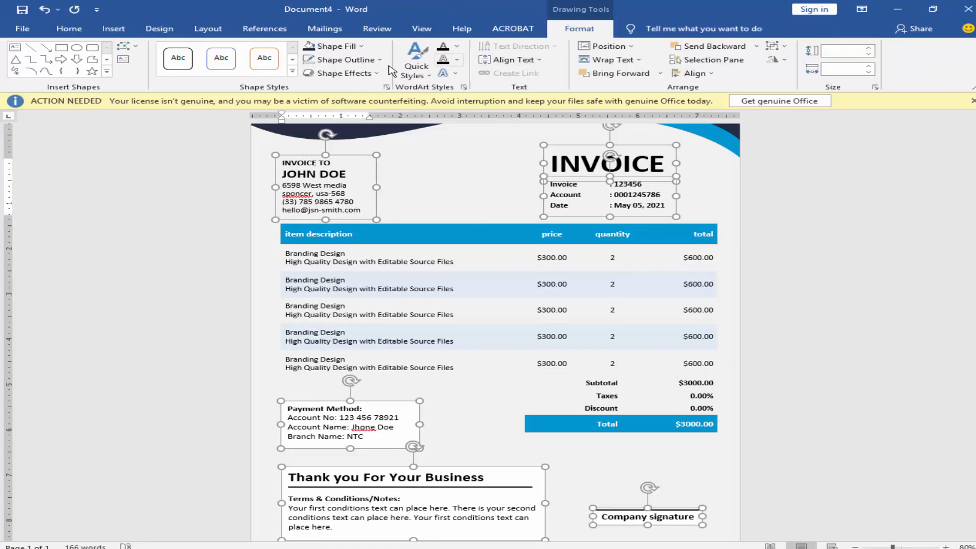
{"action": "left_click", "coordinate": [332, 46]}
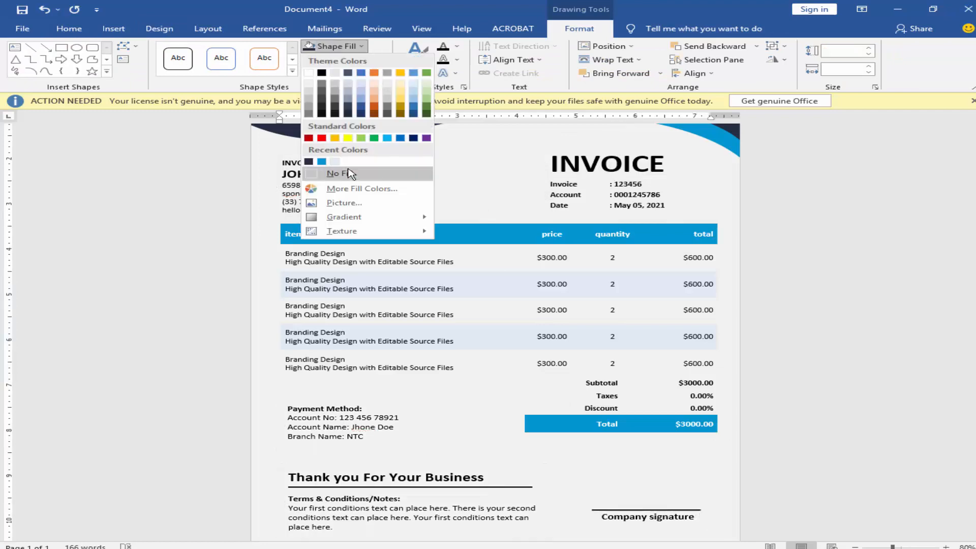
{"action": "left_click", "coordinate": [328, 170]}
{"action": "left_click", "coordinate": [468, 401]}
Step: Set the pen color for the item table's borders to white
{"action": "scroll", "coordinate": [473, 402], "scroll_direction": "down", "scroll_amount": 3}
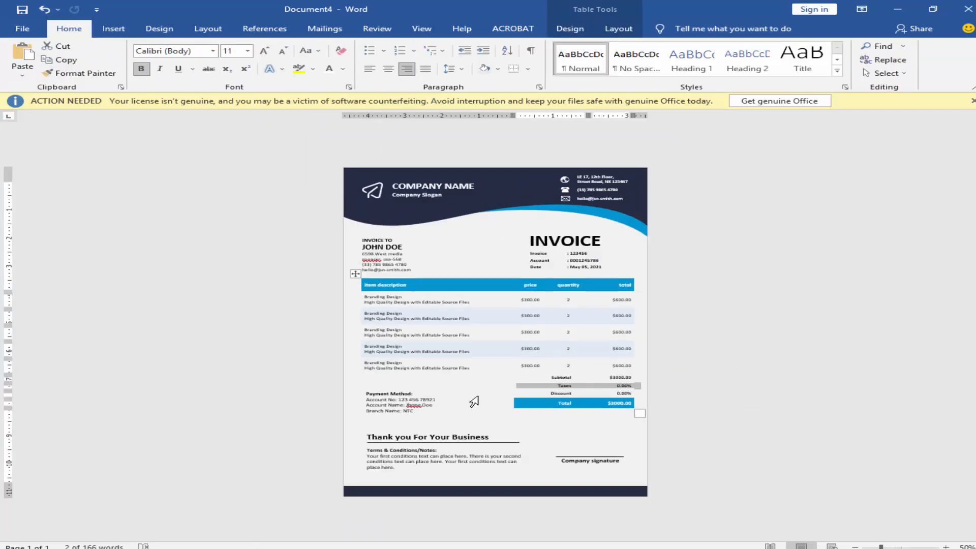
{"action": "scroll", "coordinate": [474, 402], "scroll_direction": "up", "scroll_amount": 1}
{"action": "scroll", "coordinate": [472, 402], "scroll_direction": "up", "scroll_amount": 5}
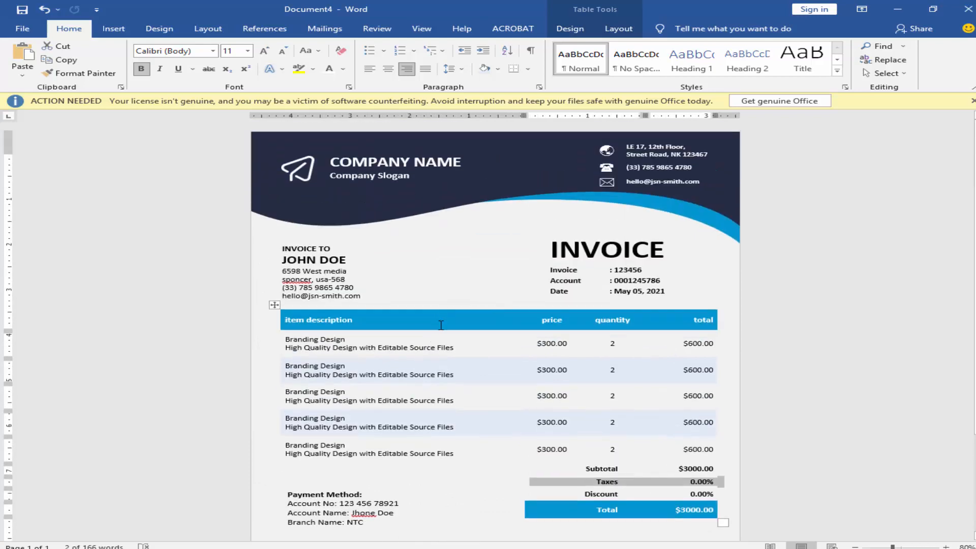
{"action": "left_click", "coordinate": [385, 258]}
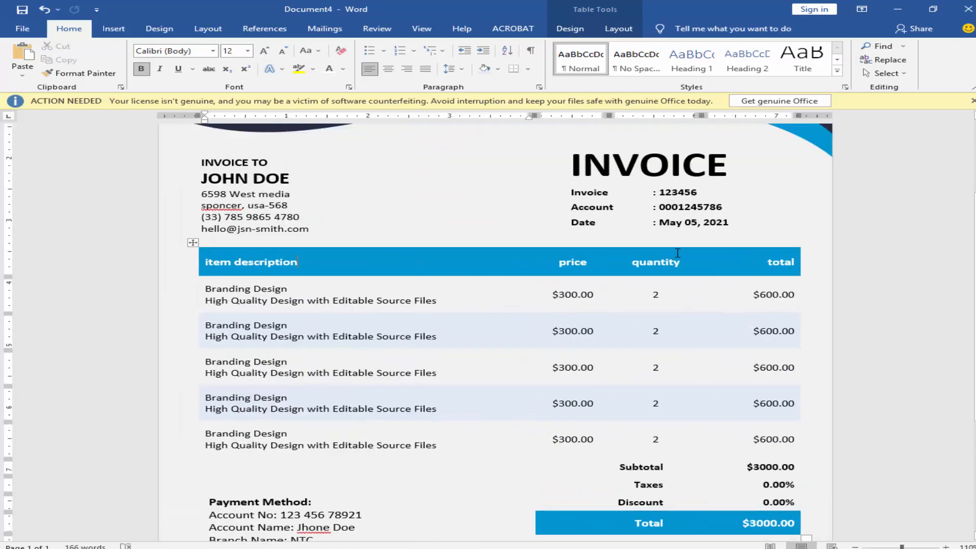
{"action": "left_click", "coordinate": [571, 29]}
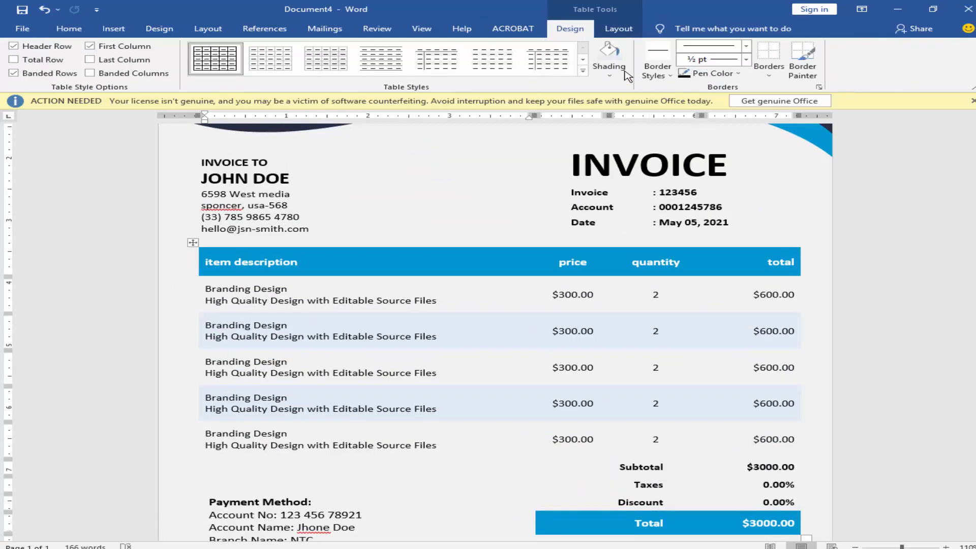
{"action": "left_click", "coordinate": [738, 75]}
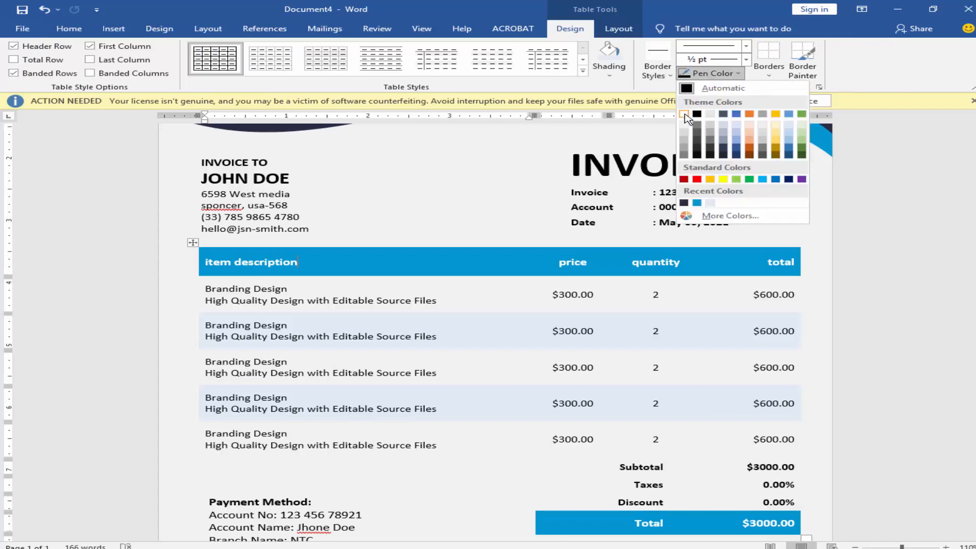
{"action": "left_click", "coordinate": [684, 115]}
Step: Set the pen weight for the item table's white borders to 3 pt
{"action": "left_click", "coordinate": [744, 60]}
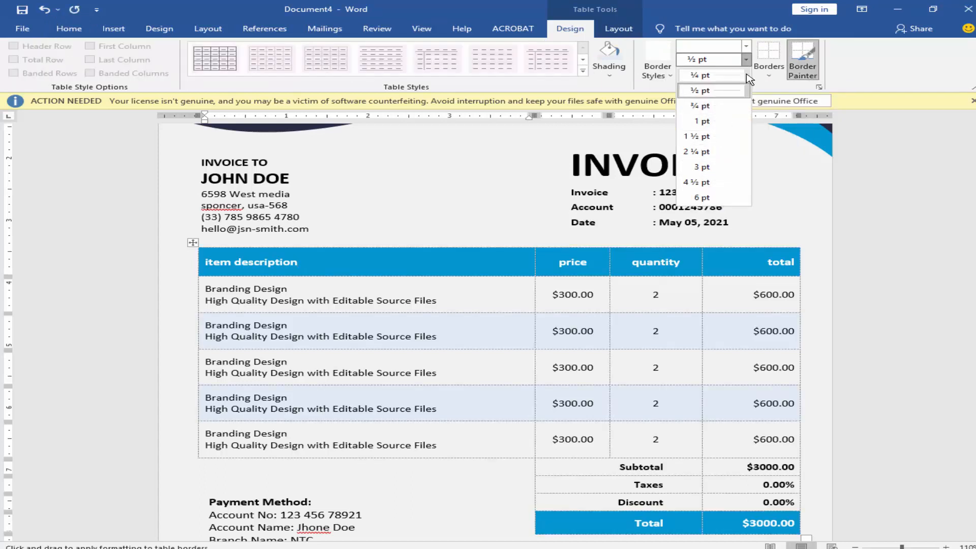
{"action": "left_click", "coordinate": [768, 90]}
{"action": "left_click", "coordinate": [738, 75]}
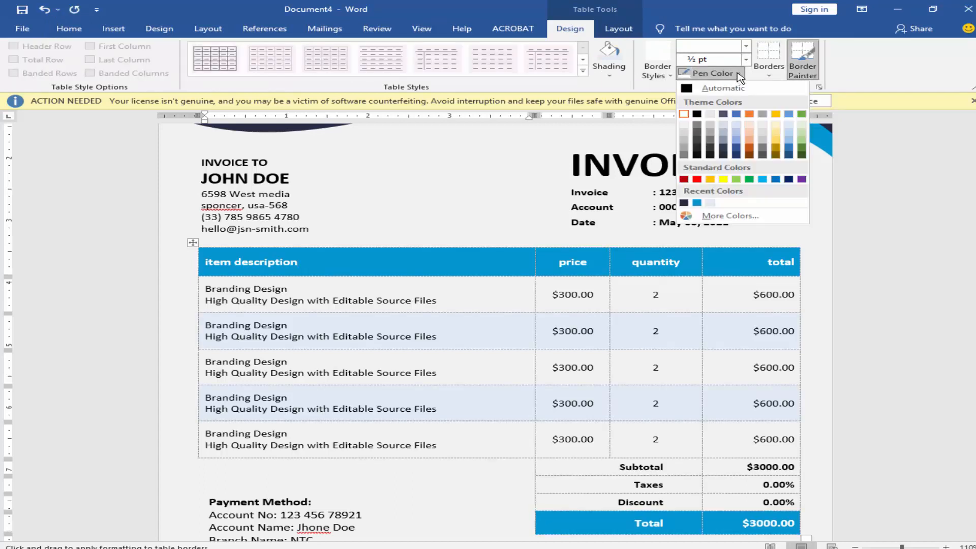
{"action": "left_click", "coordinate": [743, 48]}
{"action": "left_click", "coordinate": [743, 46]}
{"action": "left_click", "coordinate": [745, 48]}
{"action": "left_click", "coordinate": [738, 75]}
{"action": "left_click", "coordinate": [739, 74]}
{"action": "left_click", "coordinate": [746, 60]}
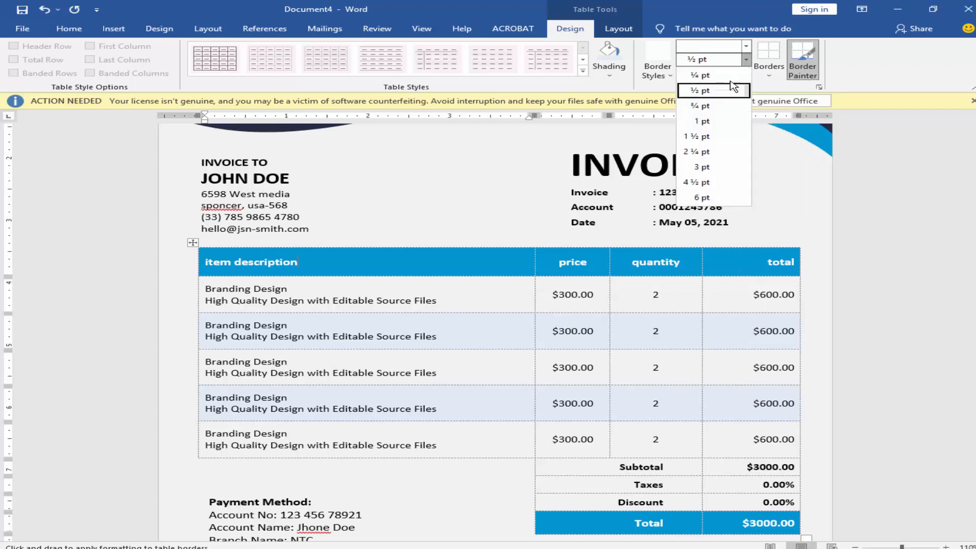
{"action": "left_click", "coordinate": [704, 167]}
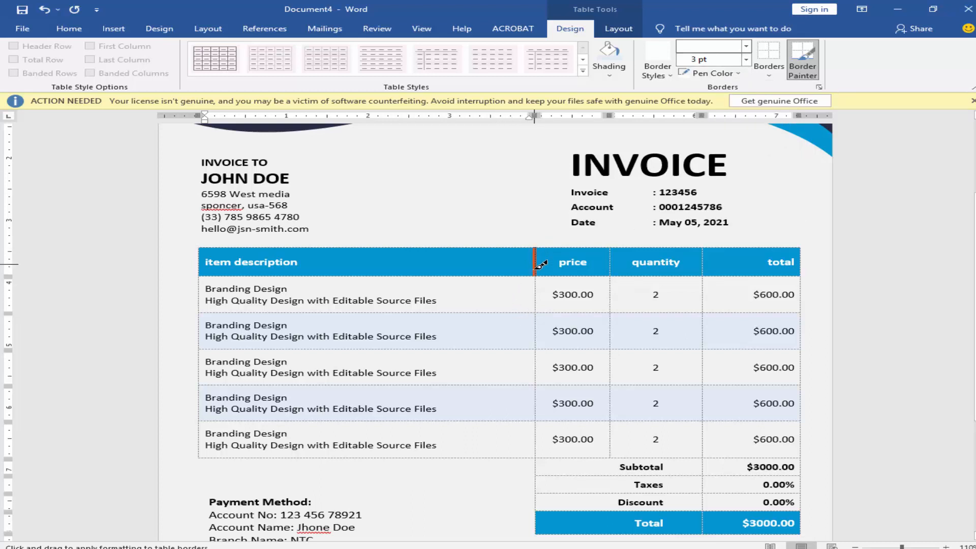
Step: Paint white 3 pt vertical dividers between the item description, price, quantity and total header cells, and finish border painting
{"action": "scroll", "coordinate": [612, 284], "scroll_direction": "up", "scroll_amount": 1}
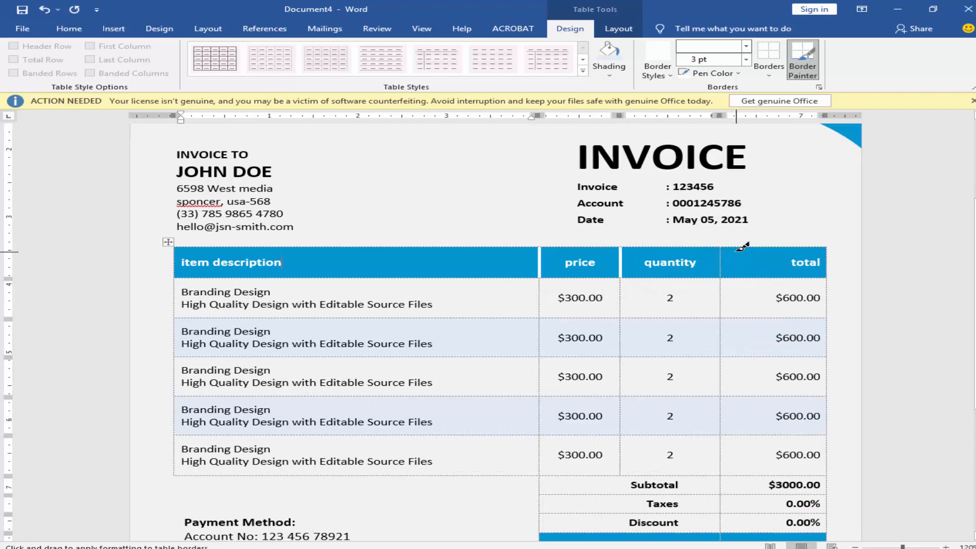
{"action": "left_click_drag", "start_coordinate": [720, 256], "coordinate": [720, 317]}
{"action": "key", "text": "ctrl+z"}
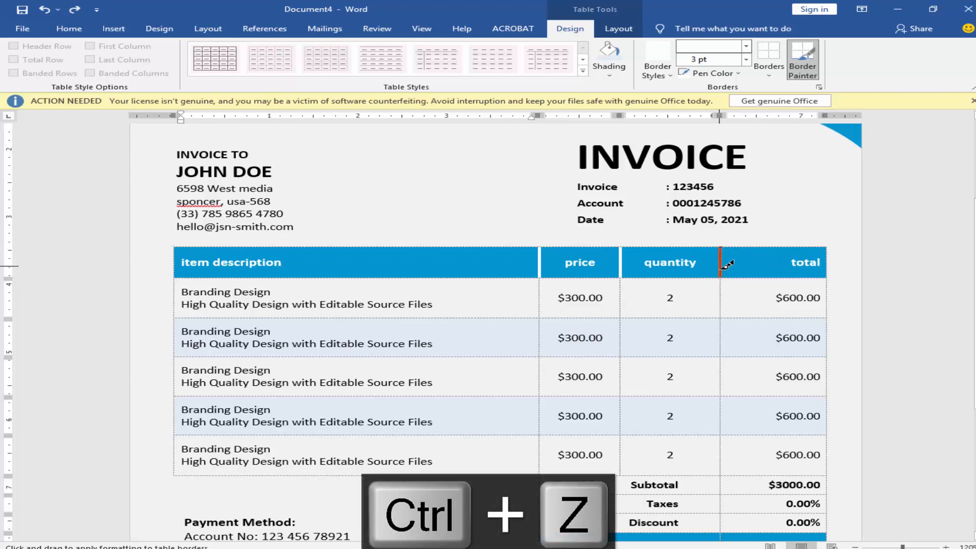
{"action": "left_click", "coordinate": [721, 268]}
{"action": "scroll", "coordinate": [730, 296], "scroll_direction": "up", "scroll_amount": 1}
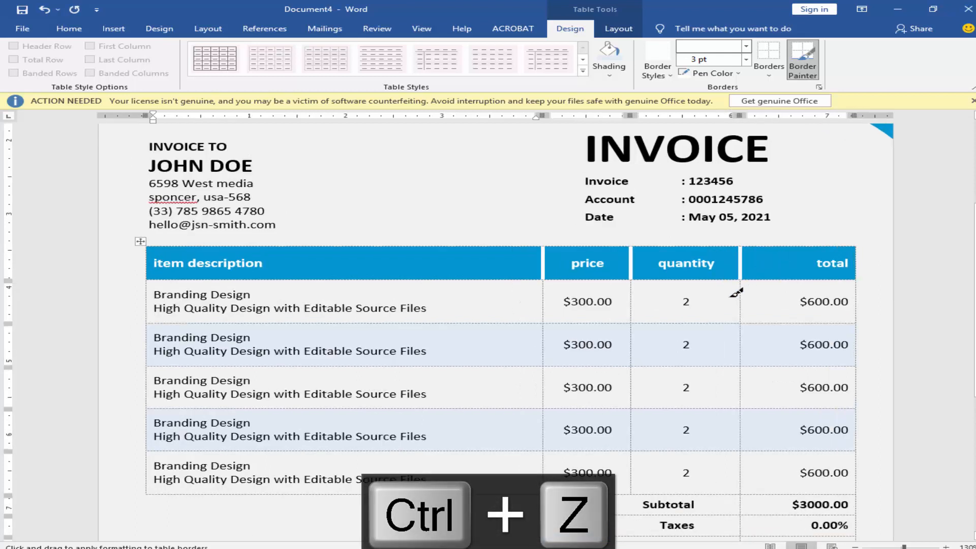
{"action": "key", "text": "Escape"}
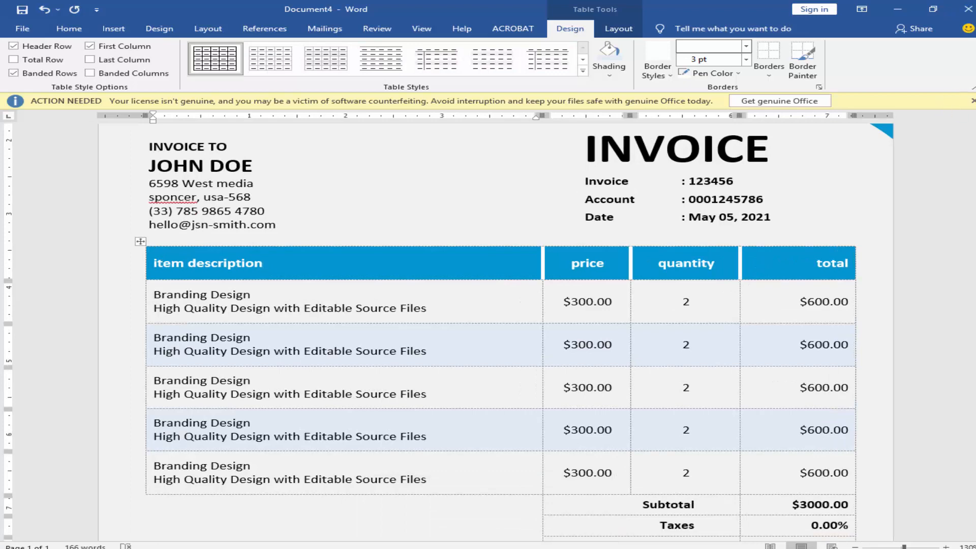
Step: Dismiss the license notice bar and review the invoice page from the table down to the footer bar
{"action": "left_click", "coordinate": [973, 101]}
{"action": "left_click", "coordinate": [568, 204]}
{"action": "scroll", "coordinate": [630, 188], "scroll_direction": "down", "scroll_amount": 4}
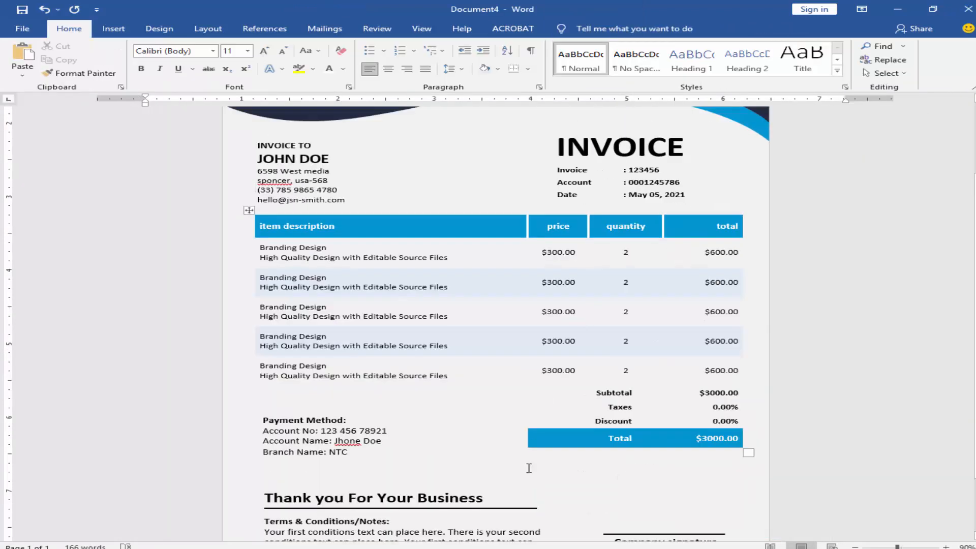
{"action": "scroll", "coordinate": [528, 473], "scroll_direction": "down", "scroll_amount": 3}
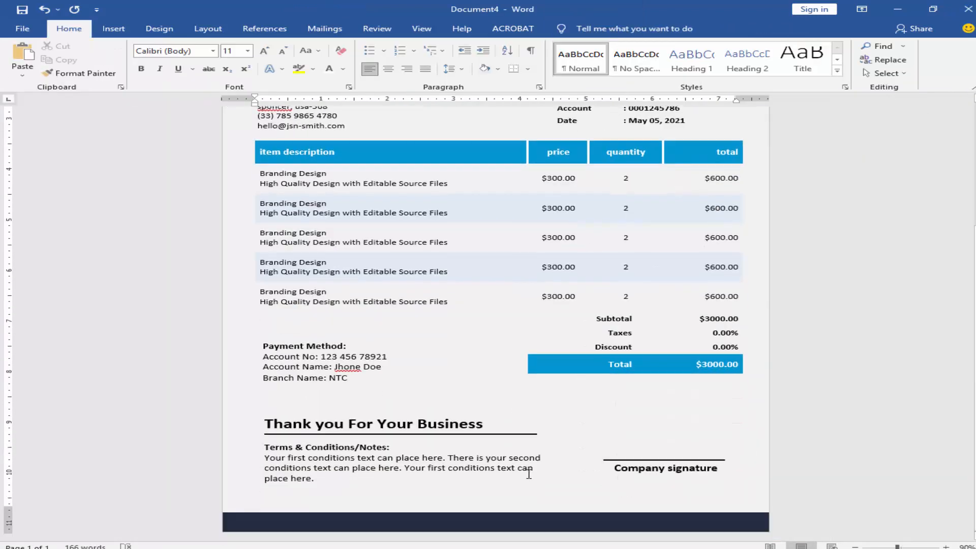
{"action": "scroll", "coordinate": [529, 474], "scroll_direction": "down", "scroll_amount": 3}
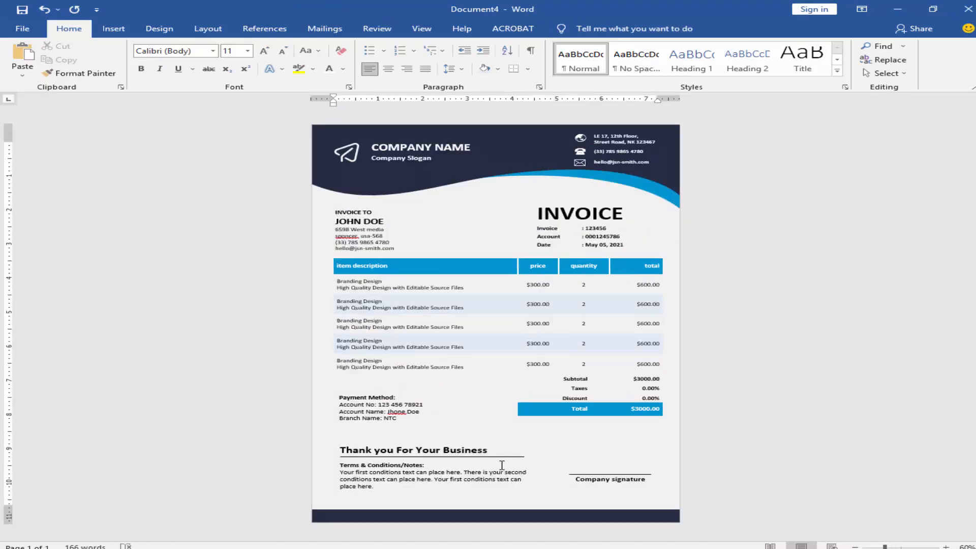
Step: Color the "Thank you For Your Business" heading with the recently used blue and deselect it
{"action": "triple_click", "coordinate": [430, 448]}
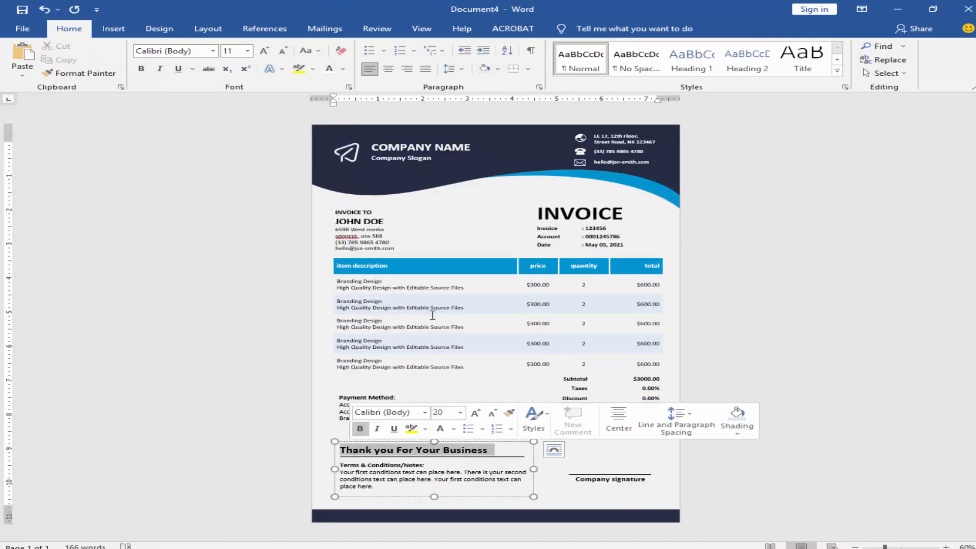
{"action": "left_click", "coordinate": [343, 69]}
{"action": "left_click", "coordinate": [341, 199]}
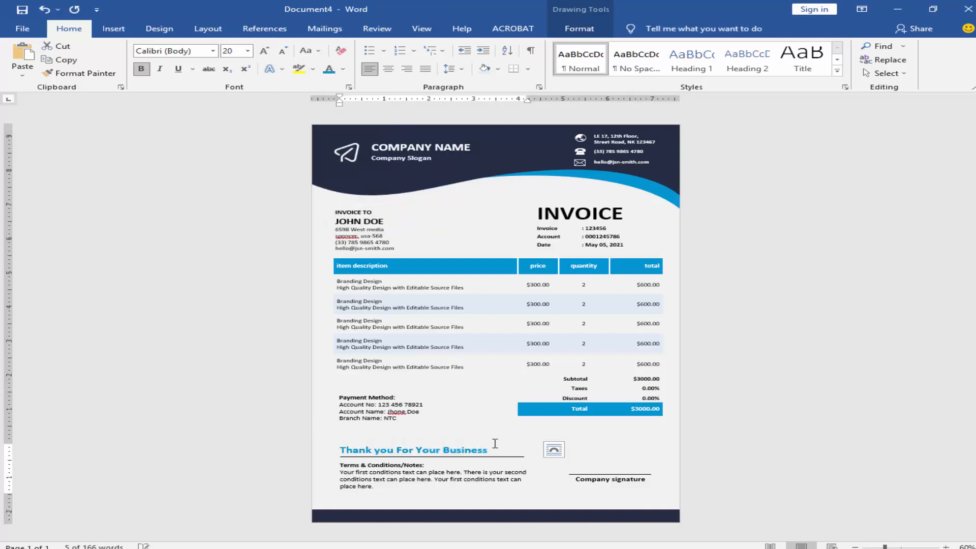
{"action": "left_click", "coordinate": [617, 449]}
{"action": "scroll", "coordinate": [617, 450], "scroll_direction": "down", "scroll_amount": 1}
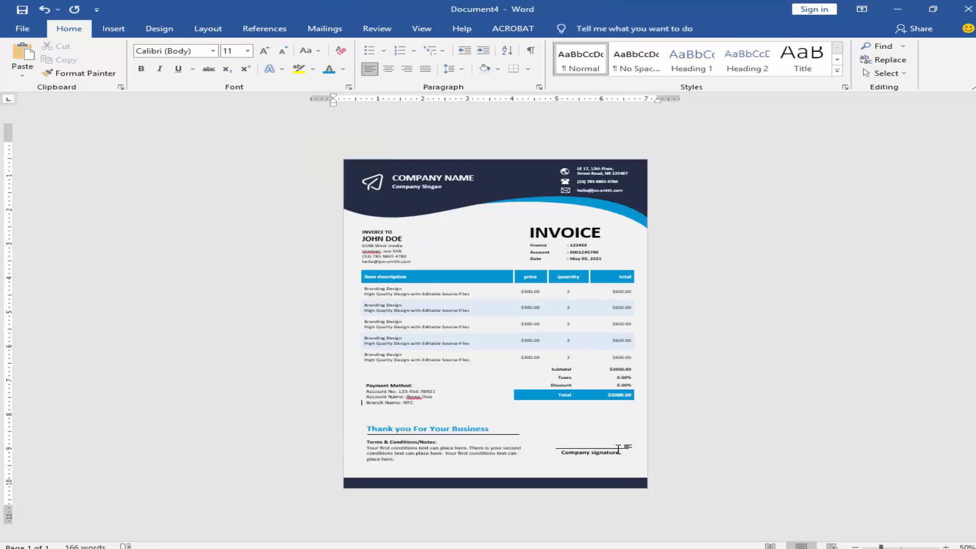